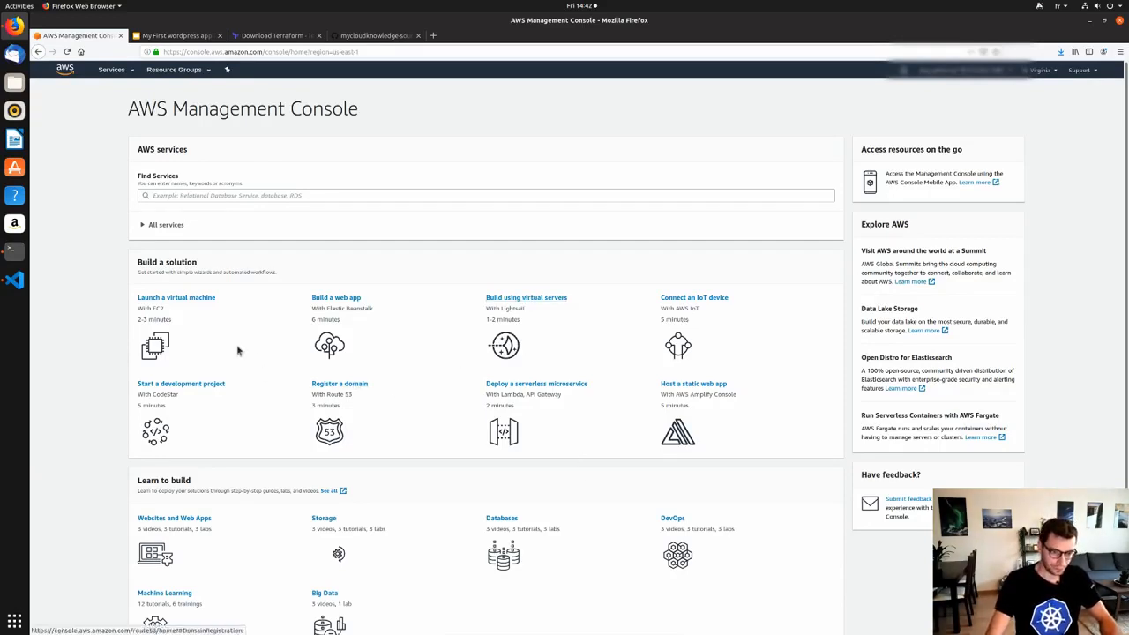
Search for 'vpc', then list the default VPC (172.31.0.0/16) and its subnets.
{"action": "left_click", "coordinate": [227, 197]}
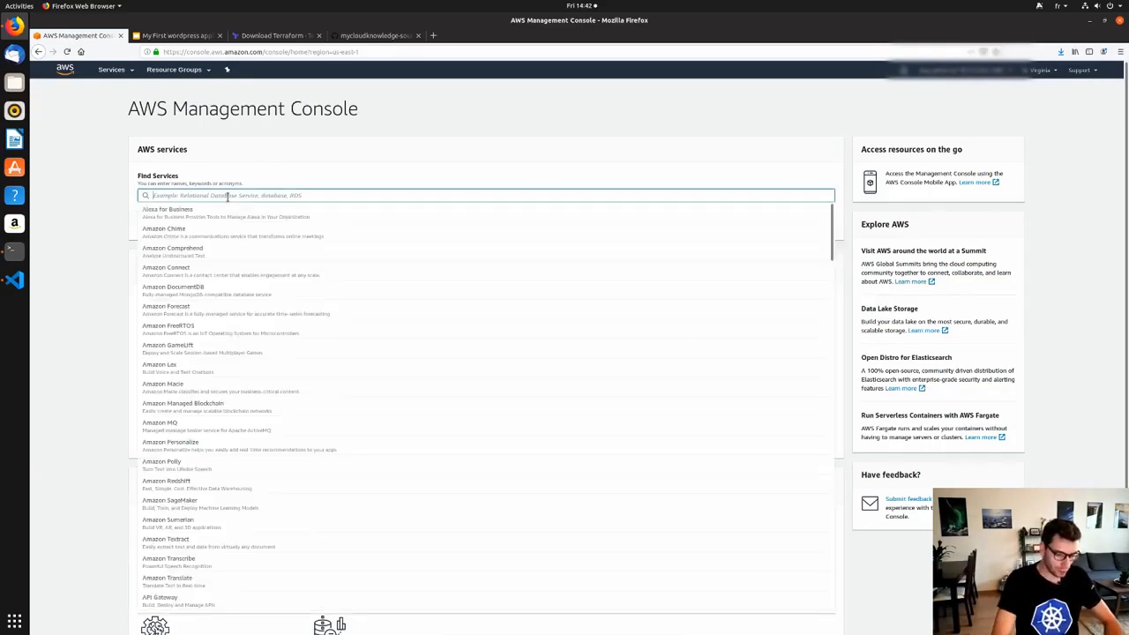
{"action": "type", "text": "vpc"}
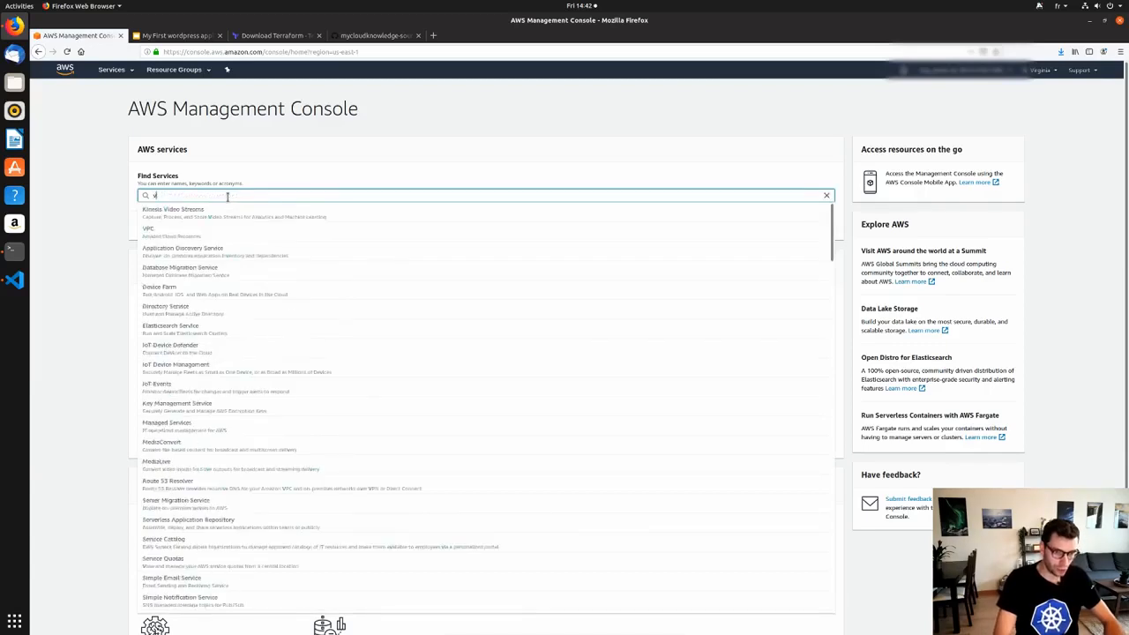
{"action": "key", "text": "Return"}
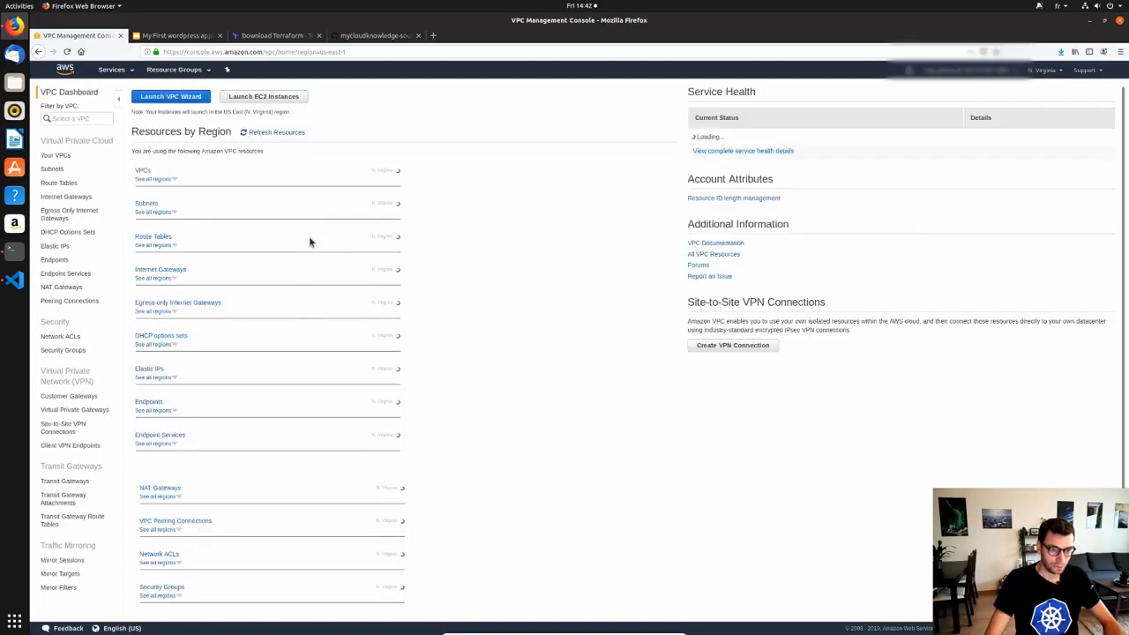
{"action": "left_click", "coordinate": [60, 156]}
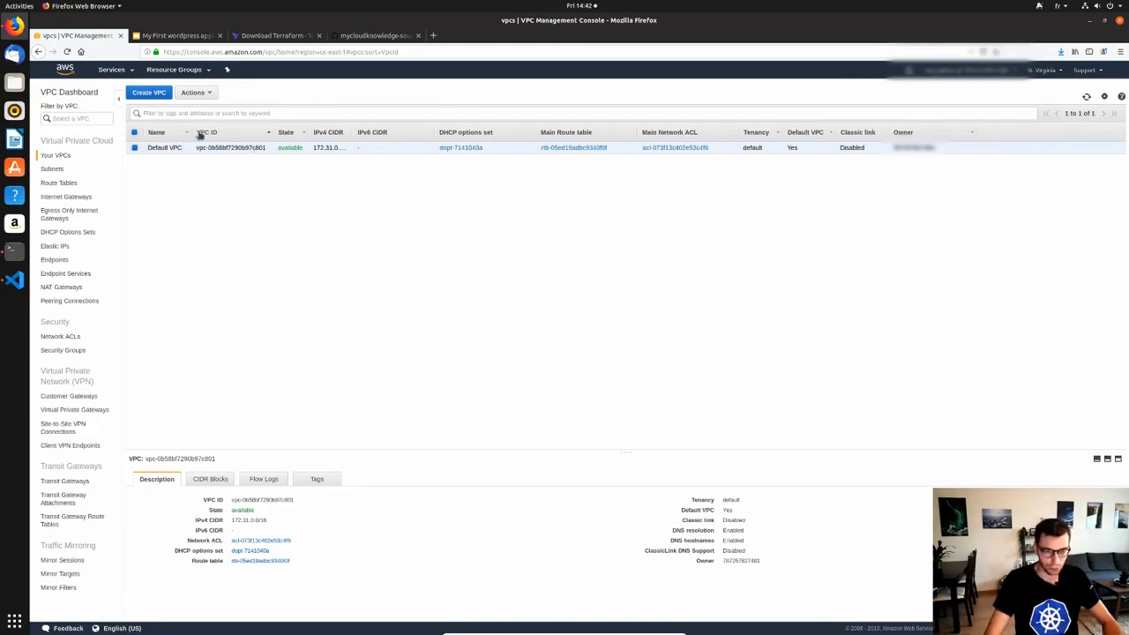
{"action": "left_click", "coordinate": [52, 168]}
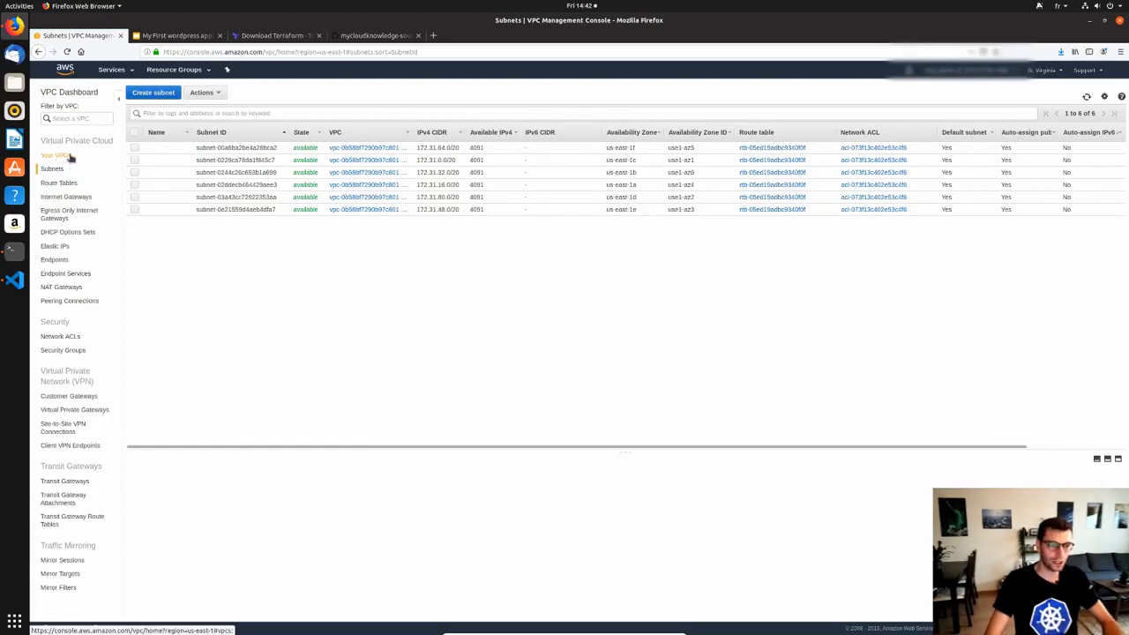
Find RDS through the services search with 'rd' and begin creating a new database.
{"action": "left_click", "coordinate": [120, 72]}
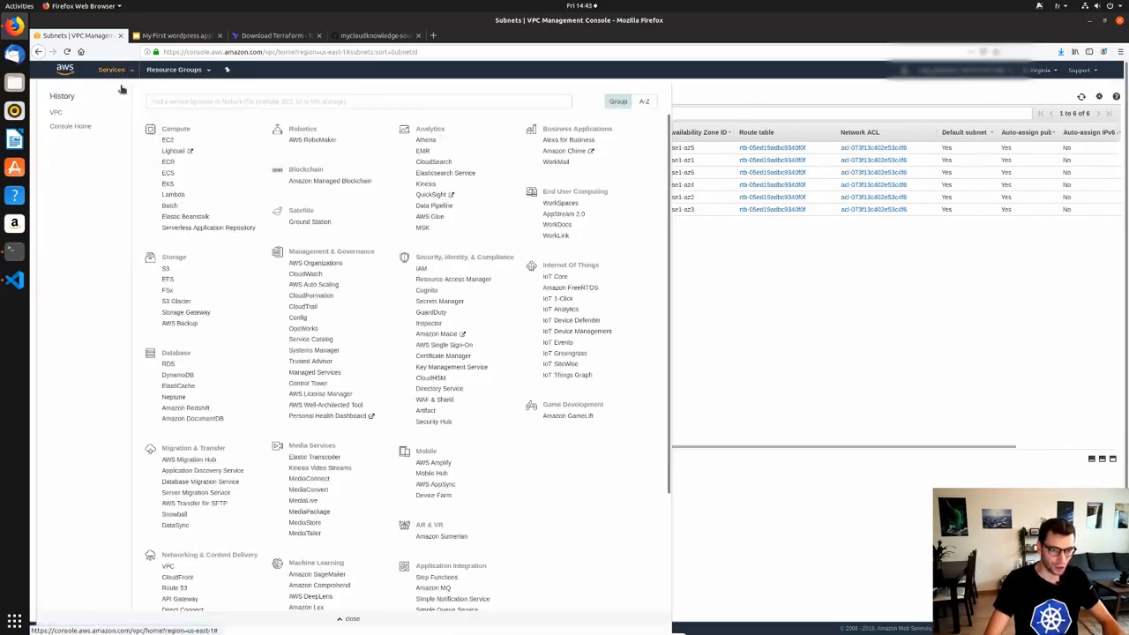
{"action": "type", "text": "r"}
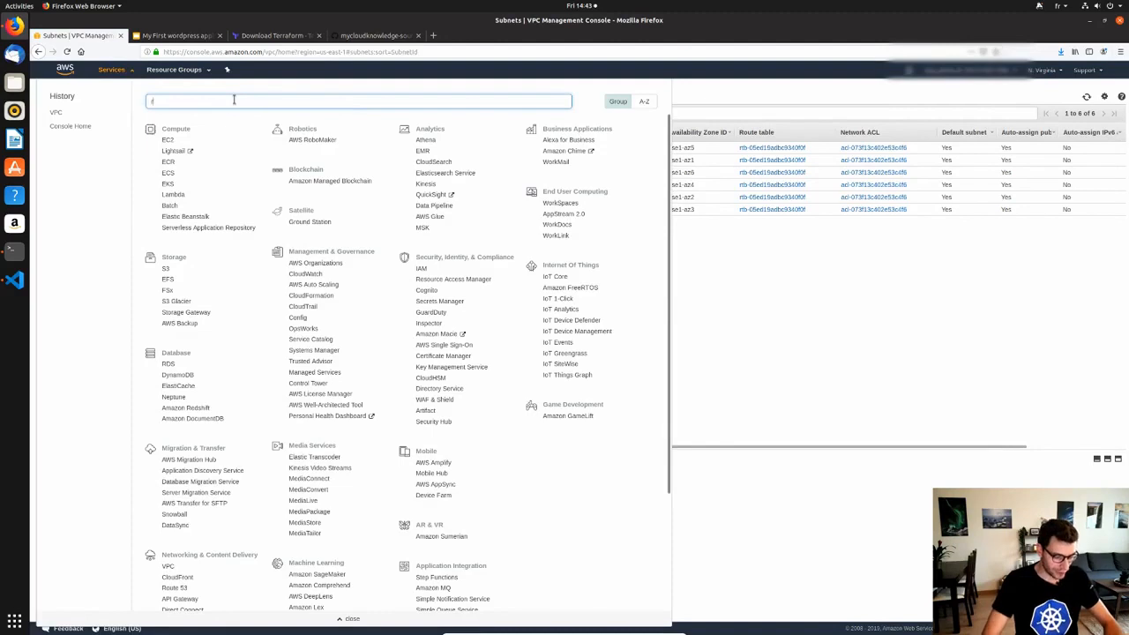
{"action": "type", "text": "ds"}
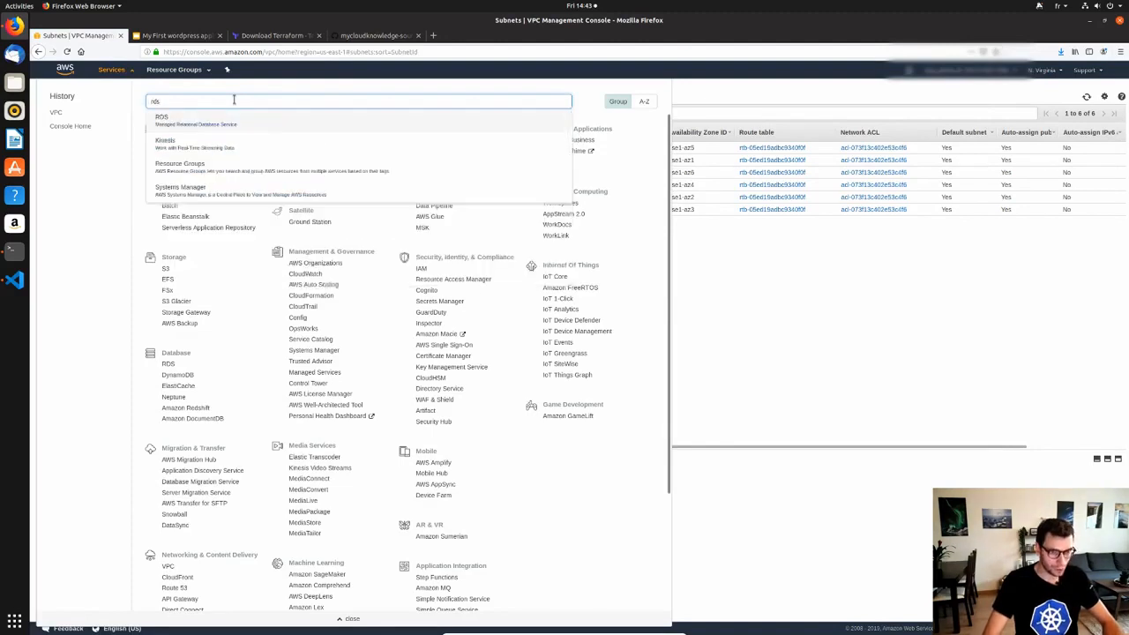
{"action": "left_click", "coordinate": [245, 125]}
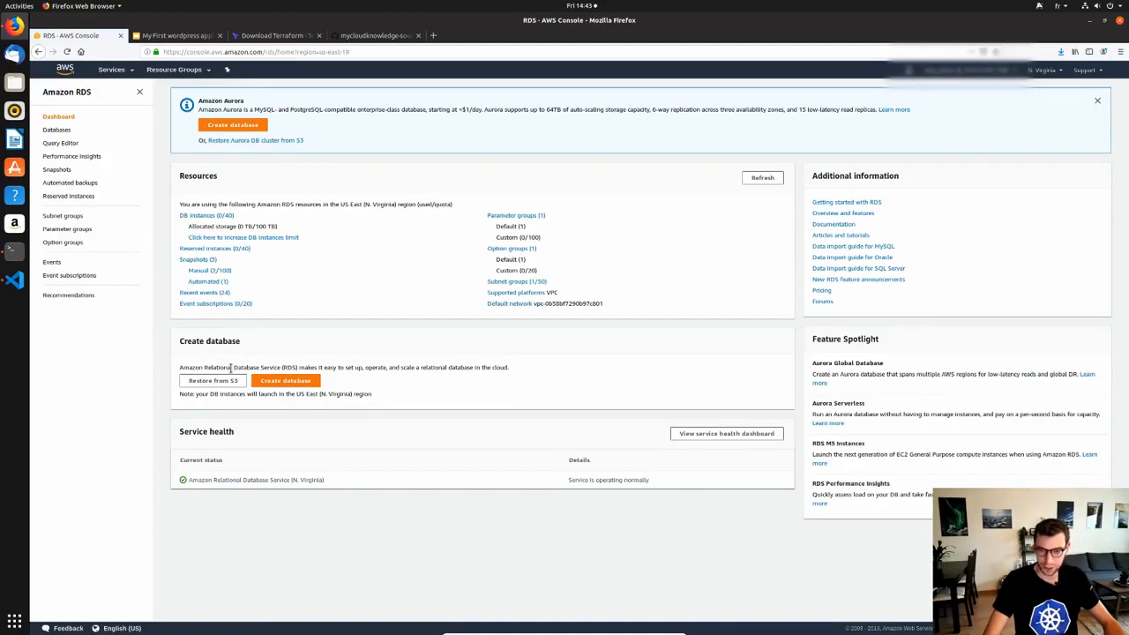
{"action": "left_click", "coordinate": [232, 125]}
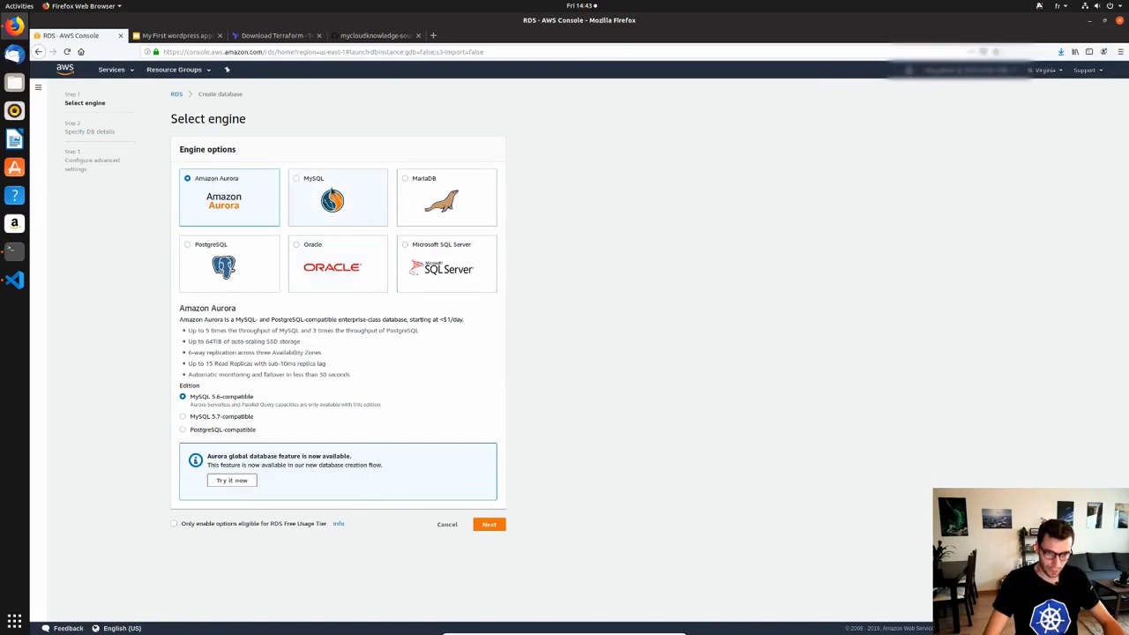
Pick the MySQL engine with the Dev/Test – MySQL use case and advance to DB details.
{"action": "left_click", "coordinate": [331, 187]}
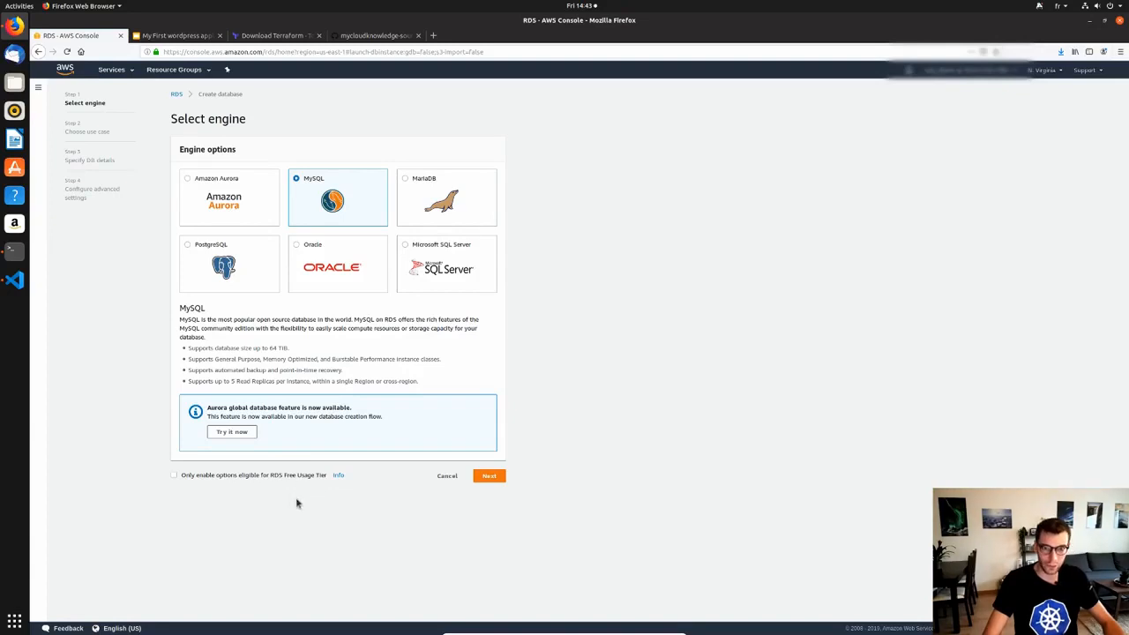
{"action": "left_click", "coordinate": [494, 477]}
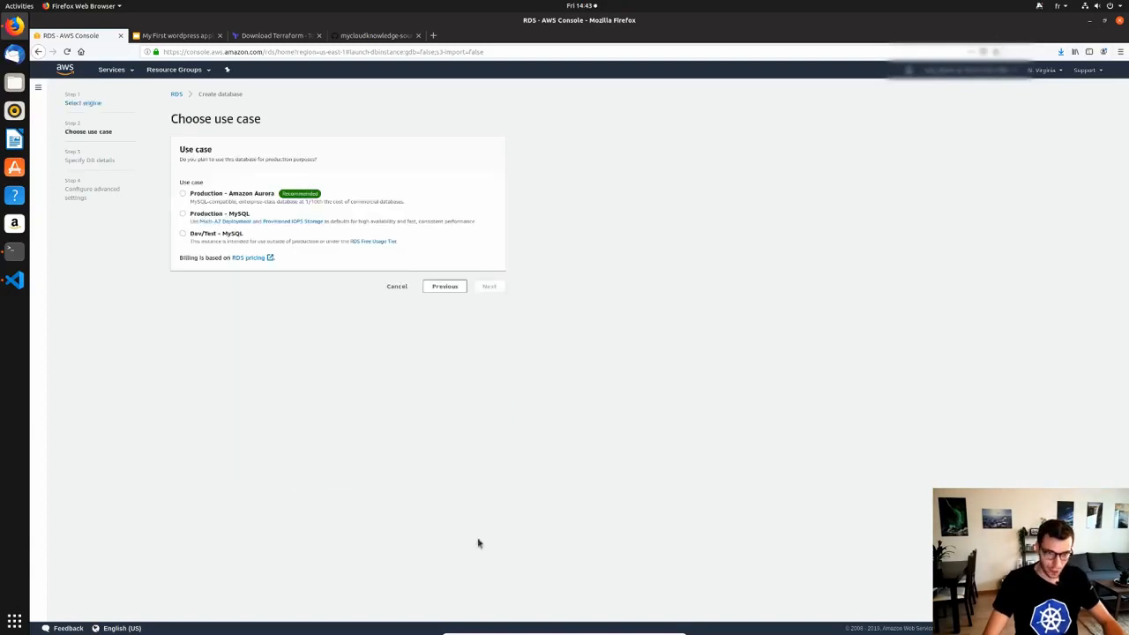
{"action": "left_click", "coordinate": [207, 248]}
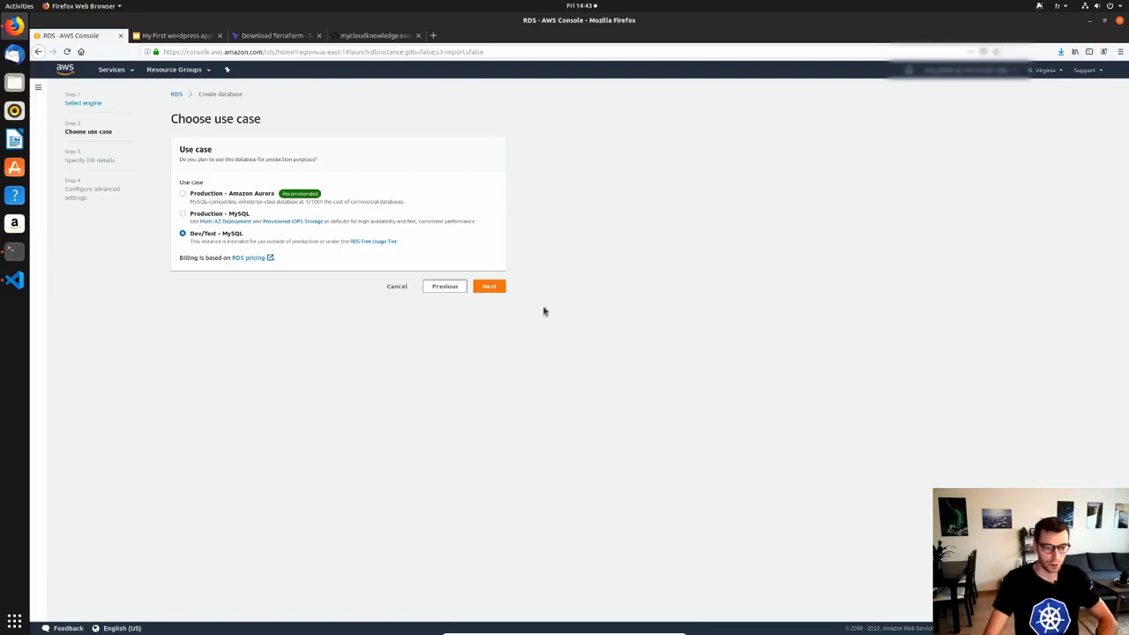
{"action": "left_click", "coordinate": [490, 288]}
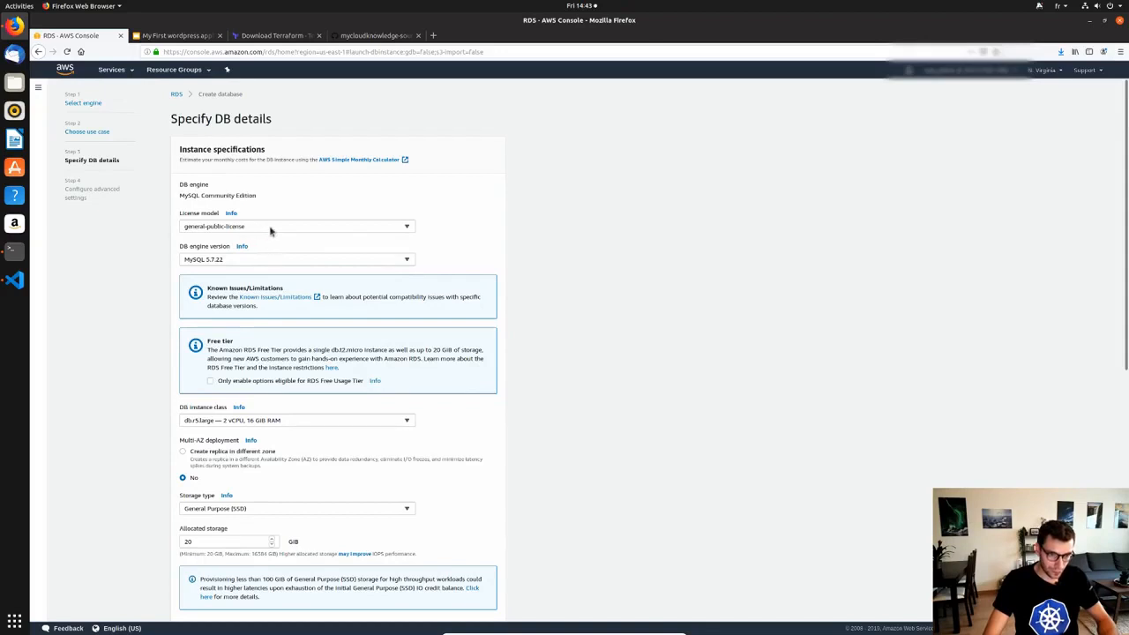
Keep the general-public-license model and set the DB instance class to db.t2.small.
{"action": "left_click", "coordinate": [292, 232]}
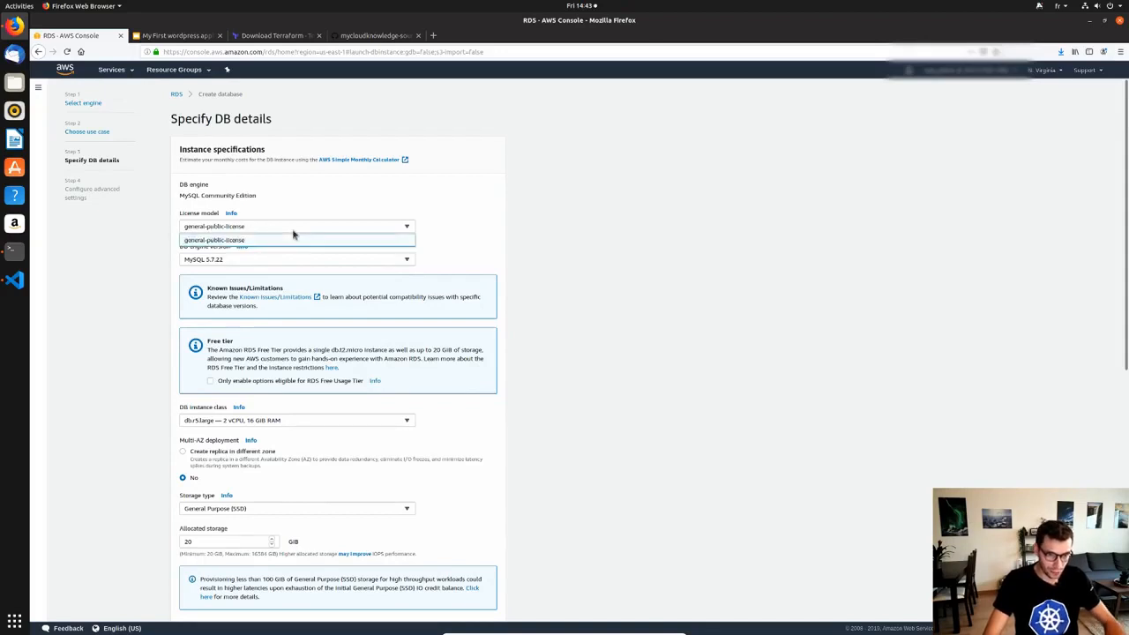
{"action": "left_click", "coordinate": [454, 241]}
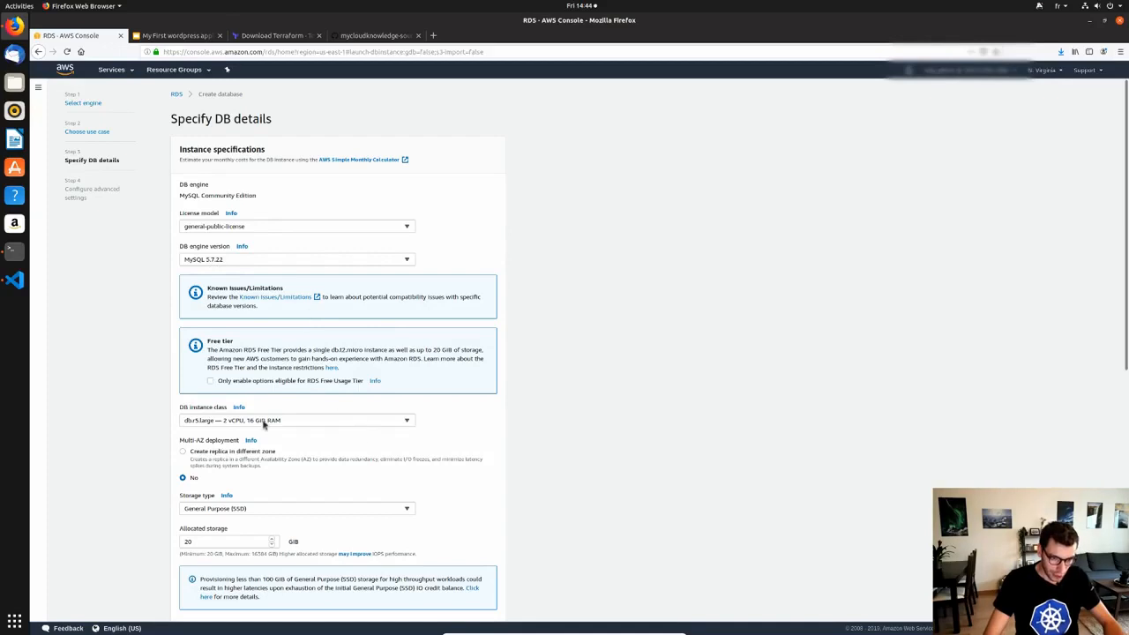
{"action": "scroll", "coordinate": [186, 405], "scroll_direction": "down", "scroll_amount": 1}
{"action": "scroll", "coordinate": [185, 405], "scroll_direction": "down", "scroll_amount": 1}
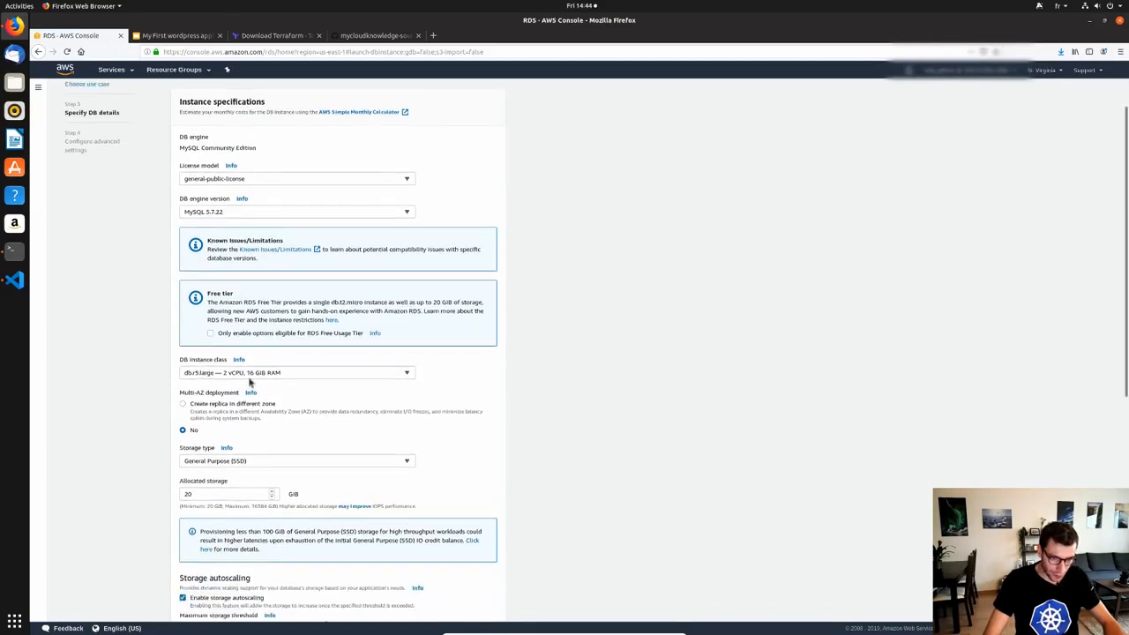
{"action": "left_click", "coordinate": [300, 375]}
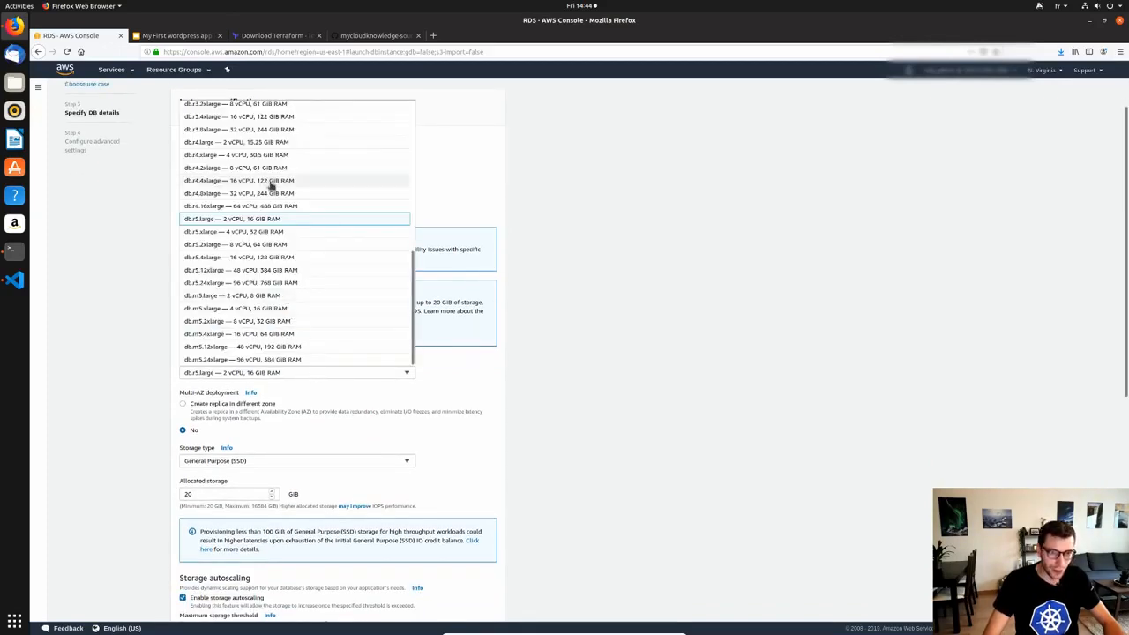
{"action": "scroll", "coordinate": [269, 211], "scroll_direction": "up", "scroll_amount": 2}
{"action": "scroll", "coordinate": [282, 318], "scroll_direction": "up", "scroll_amount": 5}
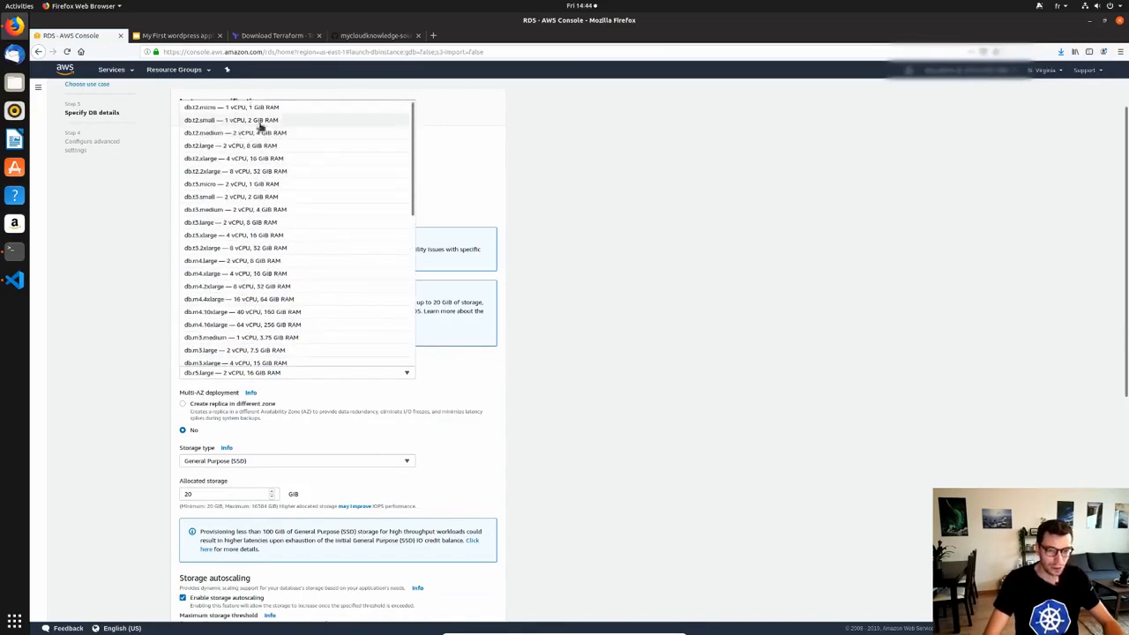
{"action": "left_click", "coordinate": [279, 121]}
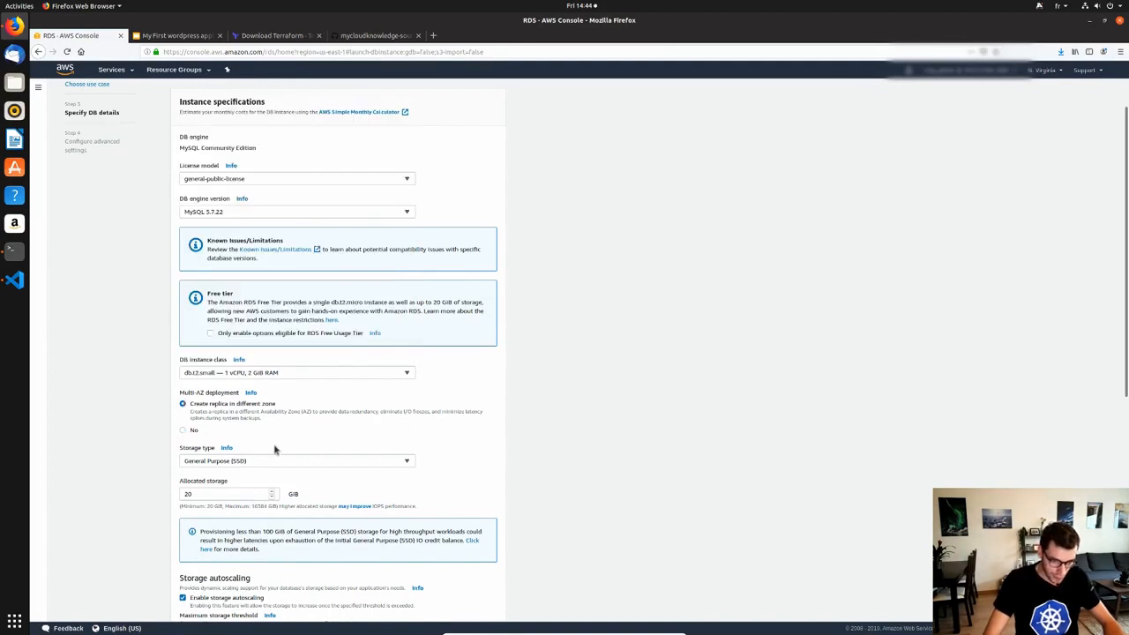
Keep Multi-AZ off and set allocated storage to 10 GiB, about 25.97 USD monthly.
{"action": "left_click", "coordinate": [188, 421]}
{"action": "left_click", "coordinate": [182, 430]}
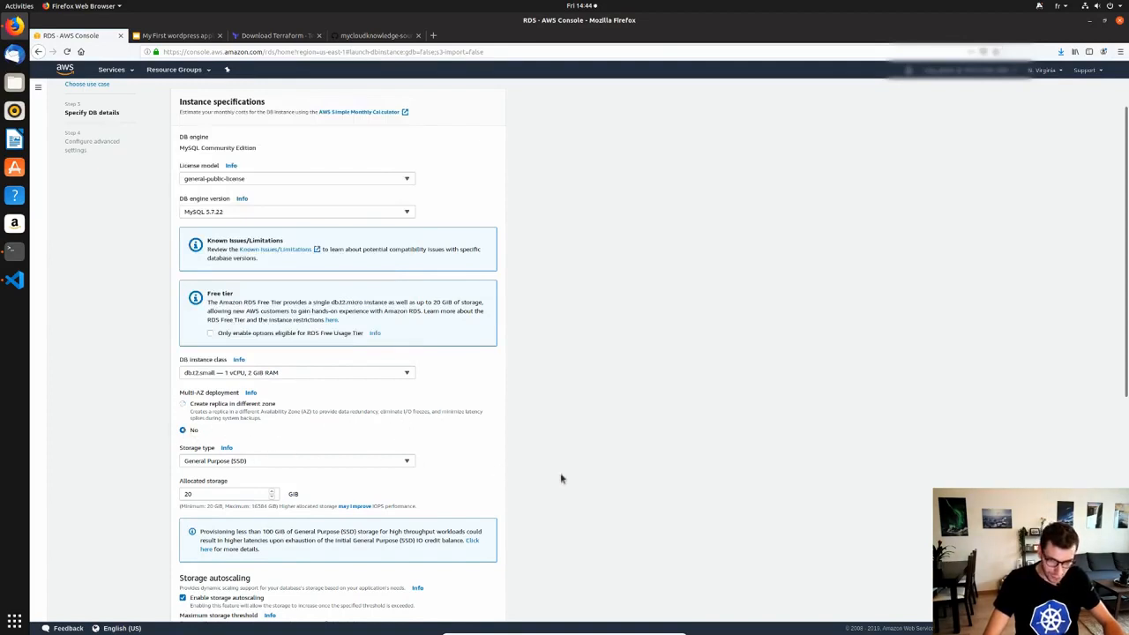
{"action": "scroll", "coordinate": [517, 474], "scroll_direction": "down", "scroll_amount": 1}
{"action": "scroll", "coordinate": [447, 483], "scroll_direction": "down", "scroll_amount": 1}
{"action": "left_click", "coordinate": [222, 399]}
{"action": "type", "text": "10"}
{"action": "left_click", "coordinate": [607, 438]}
{"action": "scroll", "coordinate": [406, 505], "scroll_direction": "down", "scroll_amount": 1}
{"action": "scroll", "coordinate": [406, 506], "scroll_direction": "down", "scroll_amount": 2}
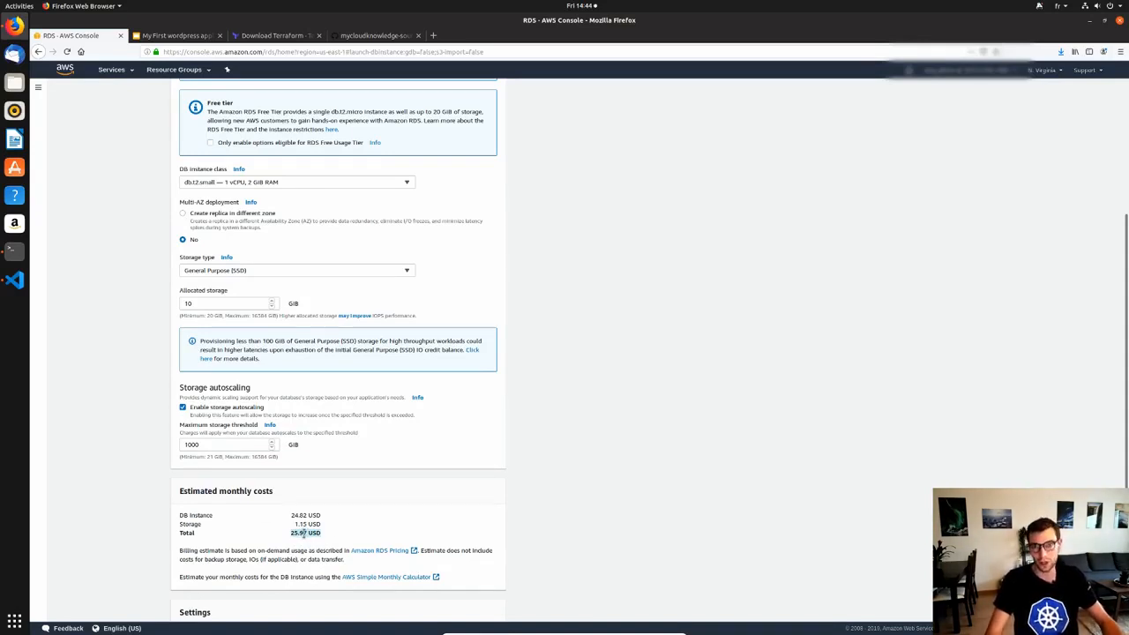
{"action": "scroll", "coordinate": [308, 547], "scroll_direction": "down", "scroll_amount": 4}
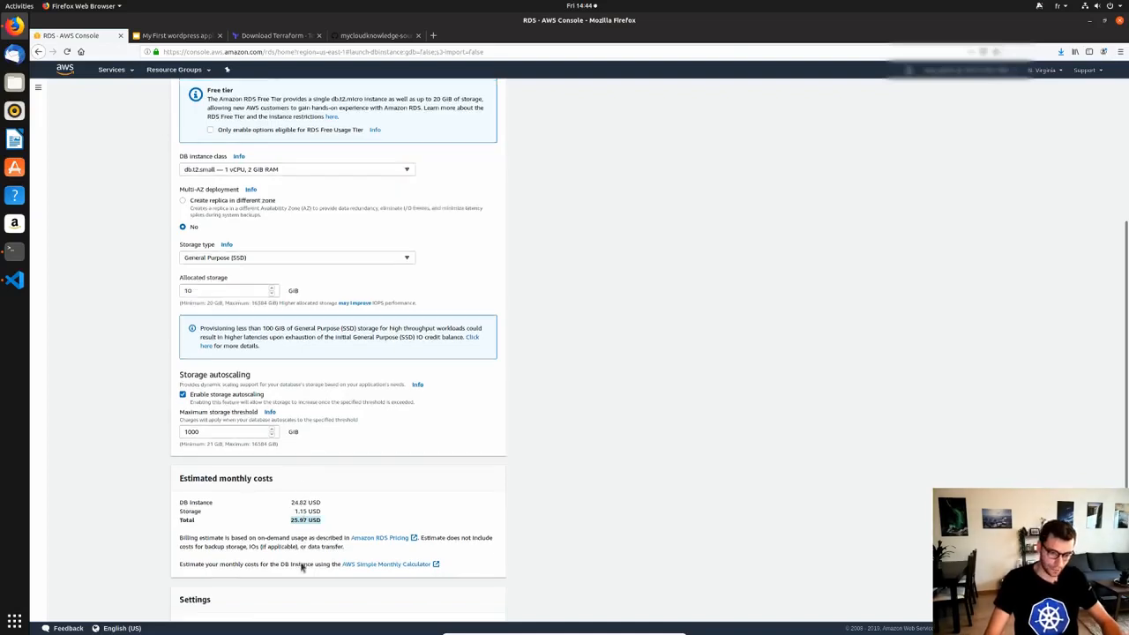
{"action": "scroll", "coordinate": [261, 472], "scroll_direction": "down", "scroll_amount": 1}
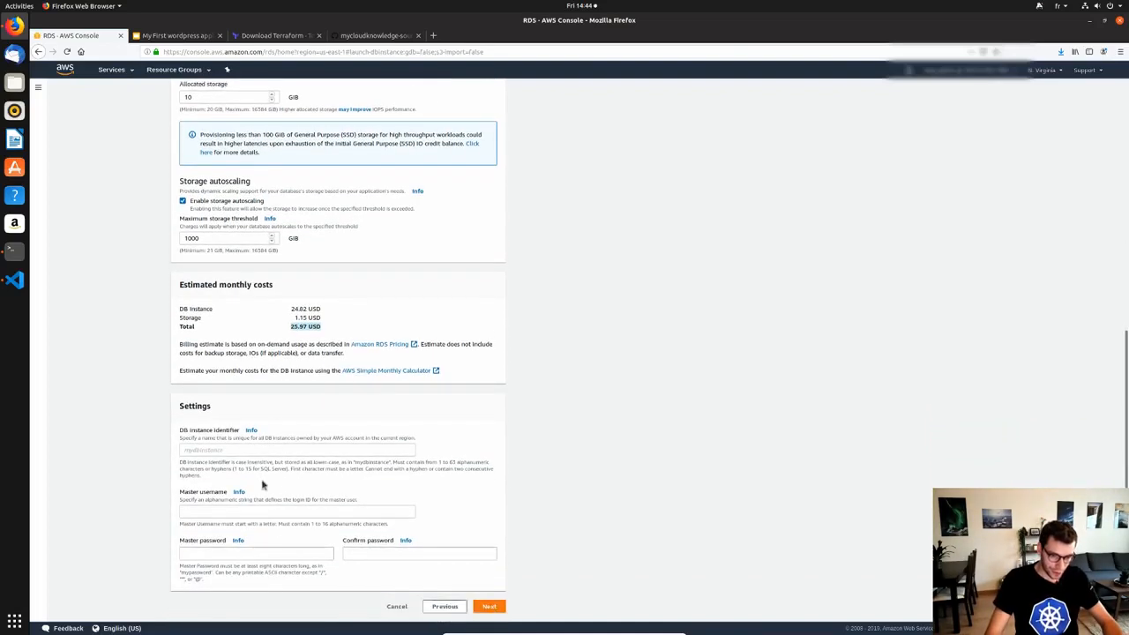
Enter the DB instance identifier wordpress-db, the master username and the master password.
{"action": "left_click", "coordinate": [327, 450]}
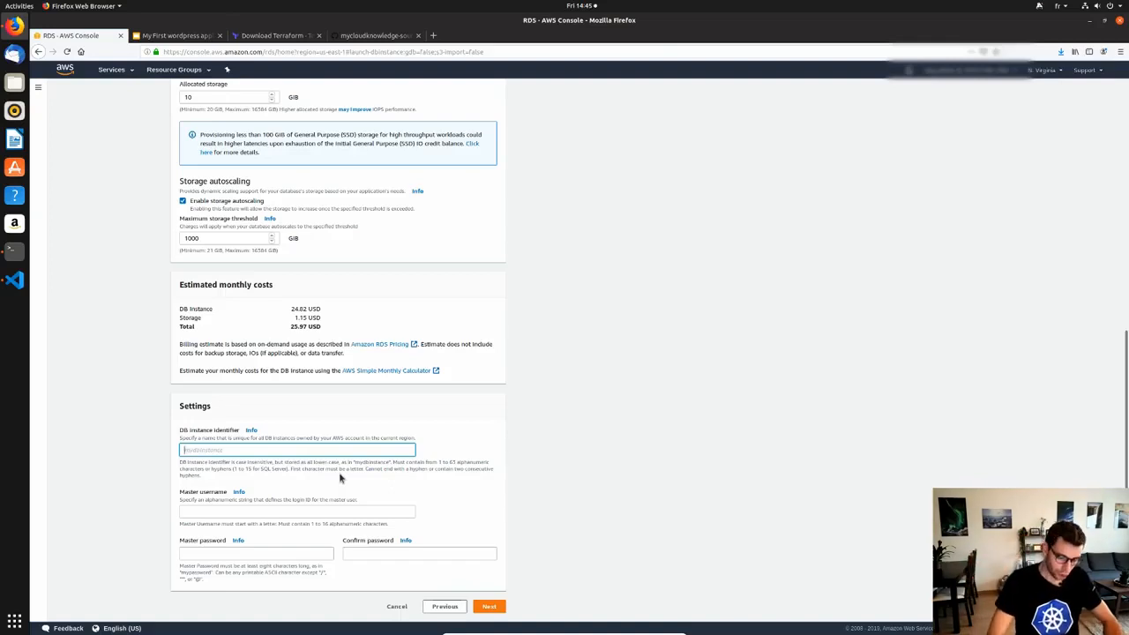
{"action": "type", "text": "wordpress-db"}
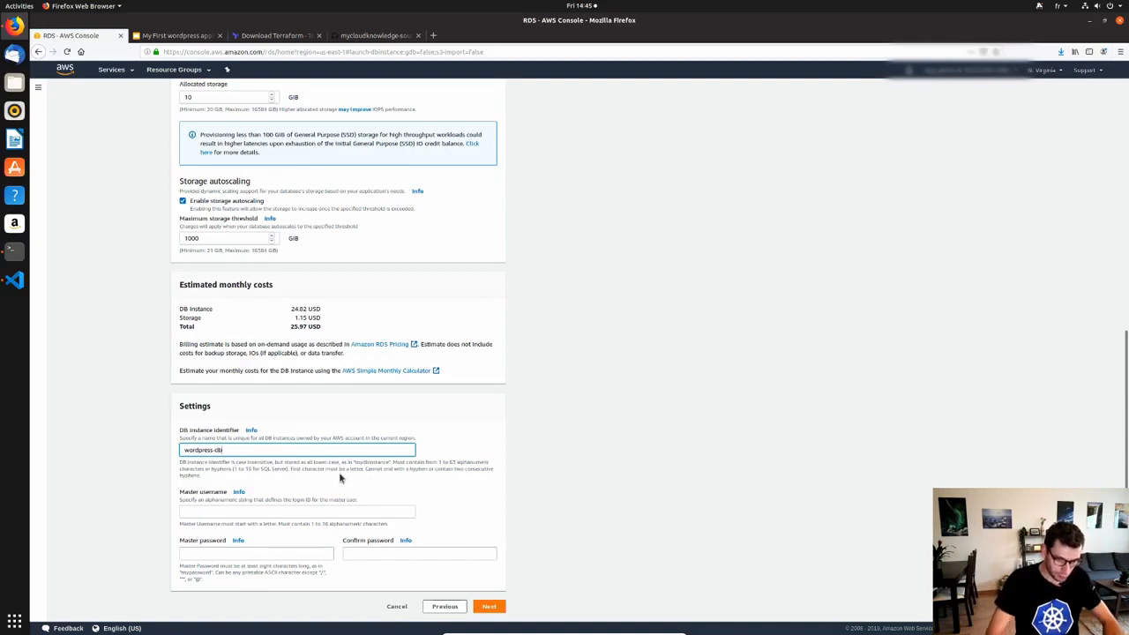
{"action": "left_click", "coordinate": [212, 509]}
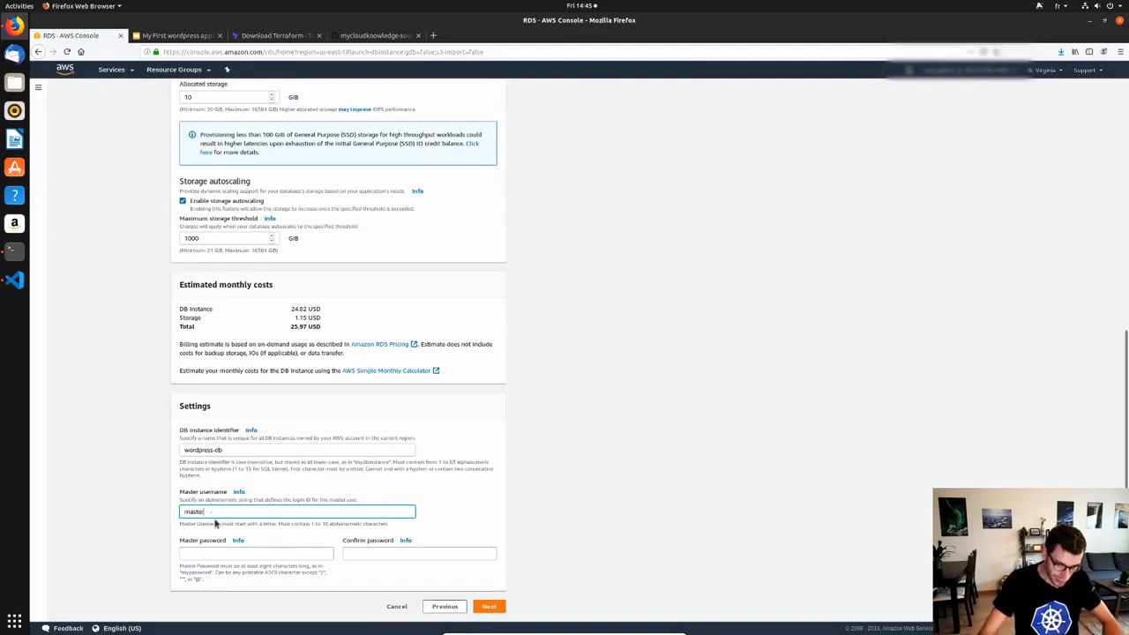
{"action": "left_click", "coordinate": [268, 554]}
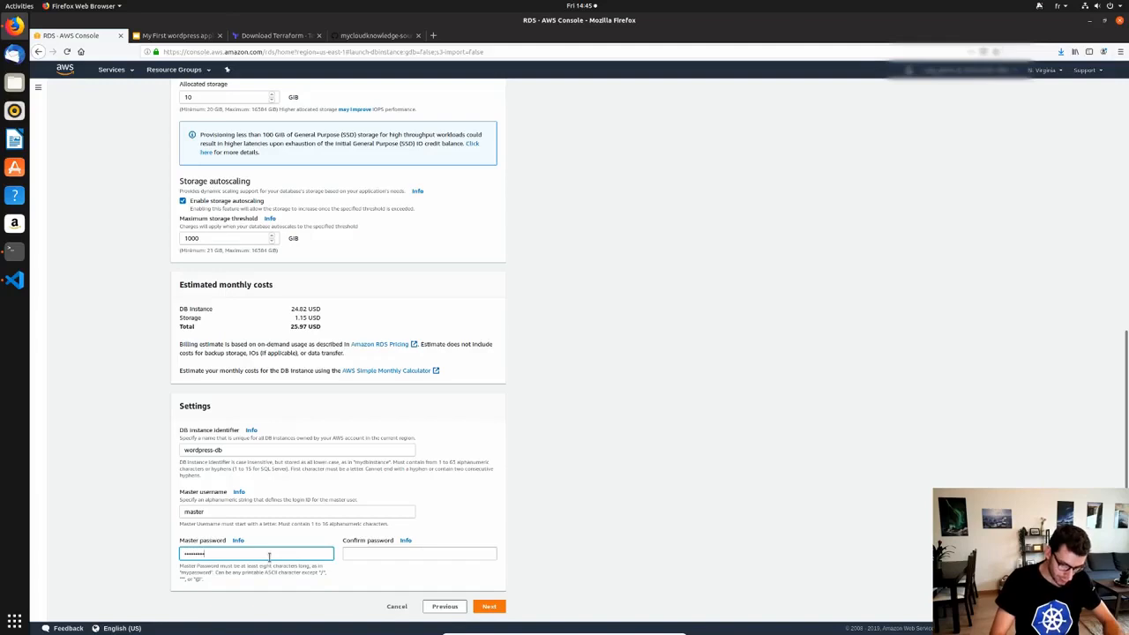
{"action": "left_click", "coordinate": [401, 552]}
{"action": "type", "text": "••••••••"}
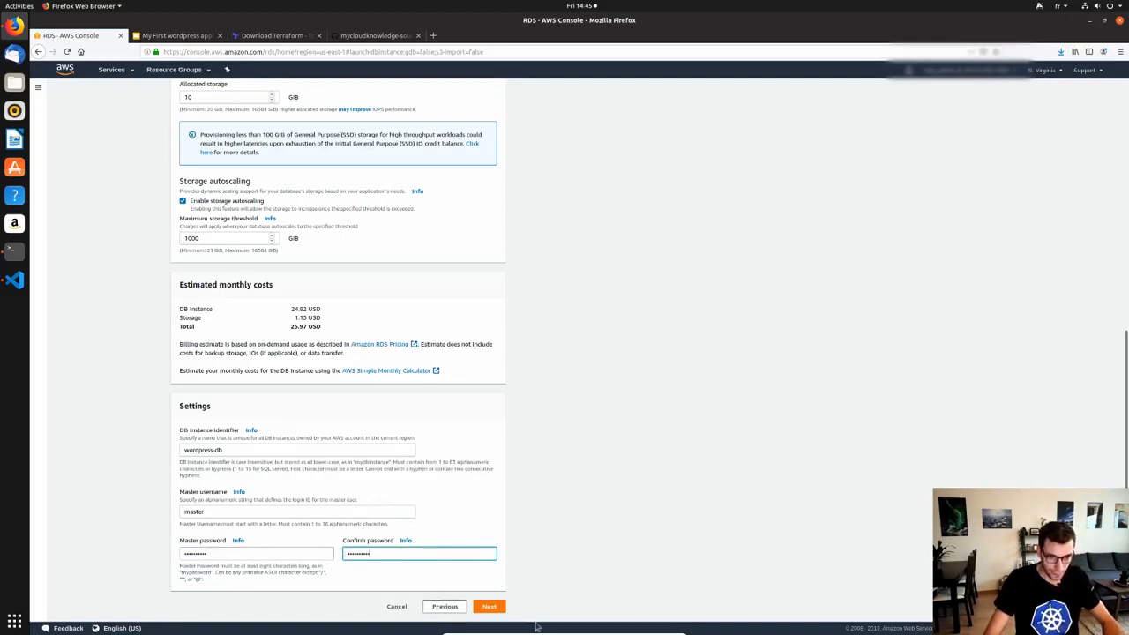
{"action": "left_click", "coordinate": [503, 611]}
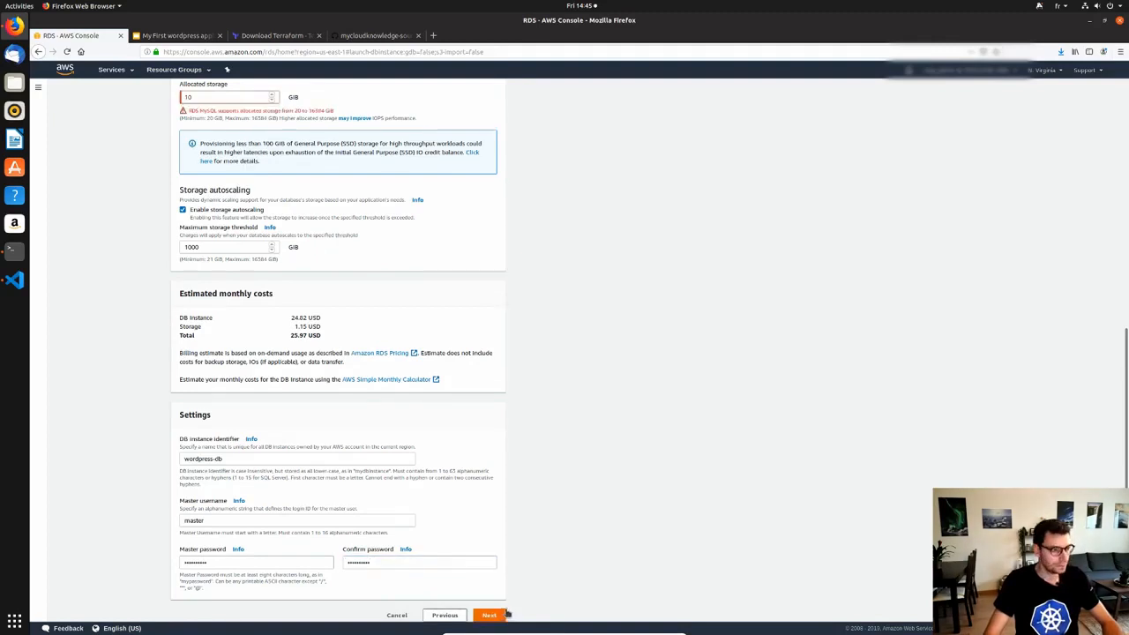
Change allocated storage to 20 GiB and go on to Configure advanced settings.
{"action": "scroll", "coordinate": [269, 199], "scroll_direction": "up", "scroll_amount": 3}
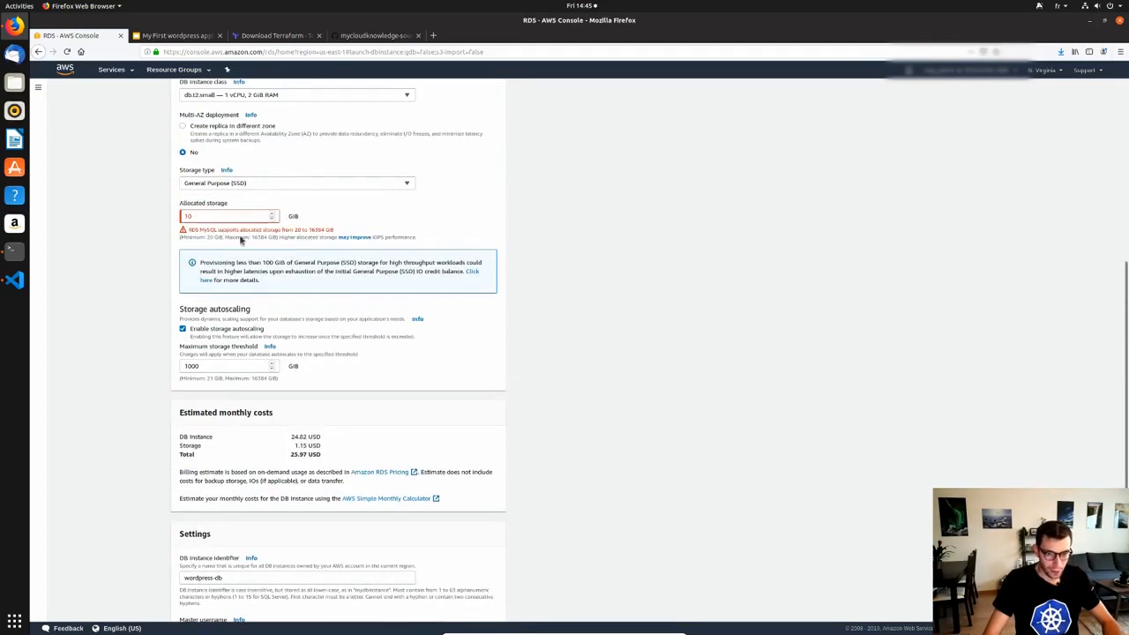
{"action": "double_click", "coordinate": [187, 216]}
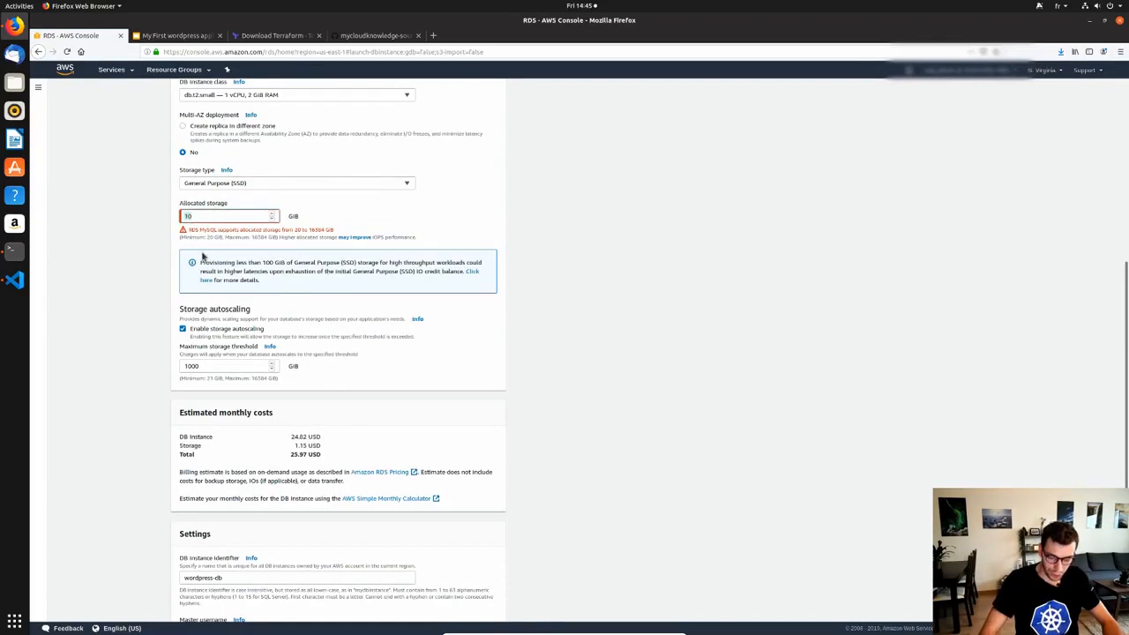
{"action": "type", "text": "20"}
{"action": "scroll", "coordinate": [537, 404], "scroll_direction": "down", "scroll_amount": 3}
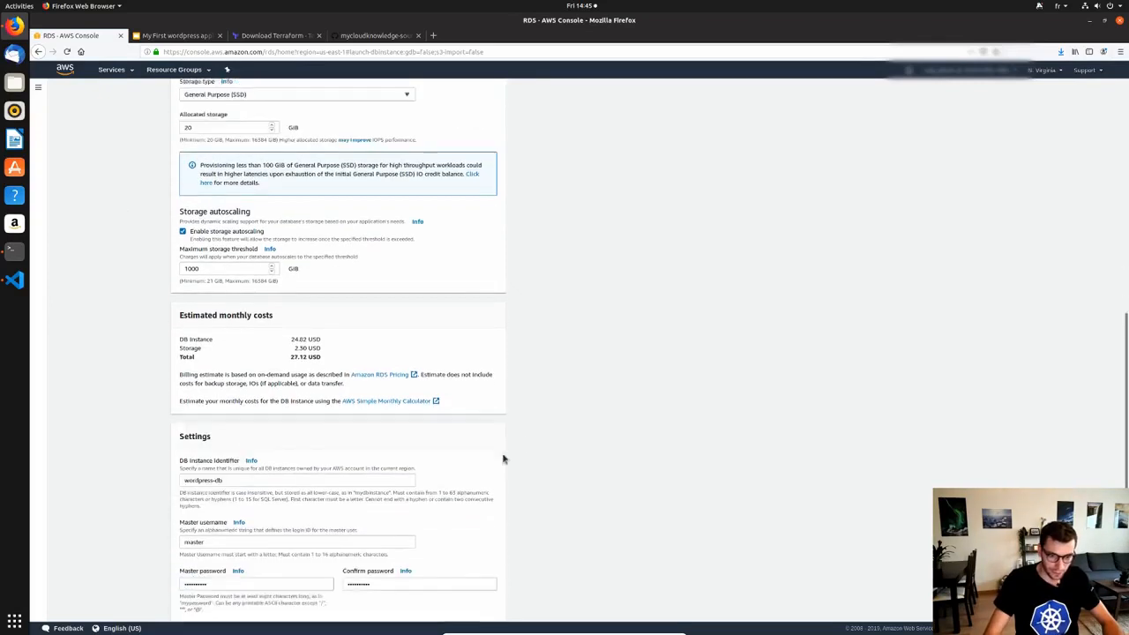
{"action": "left_click", "coordinate": [490, 607]}
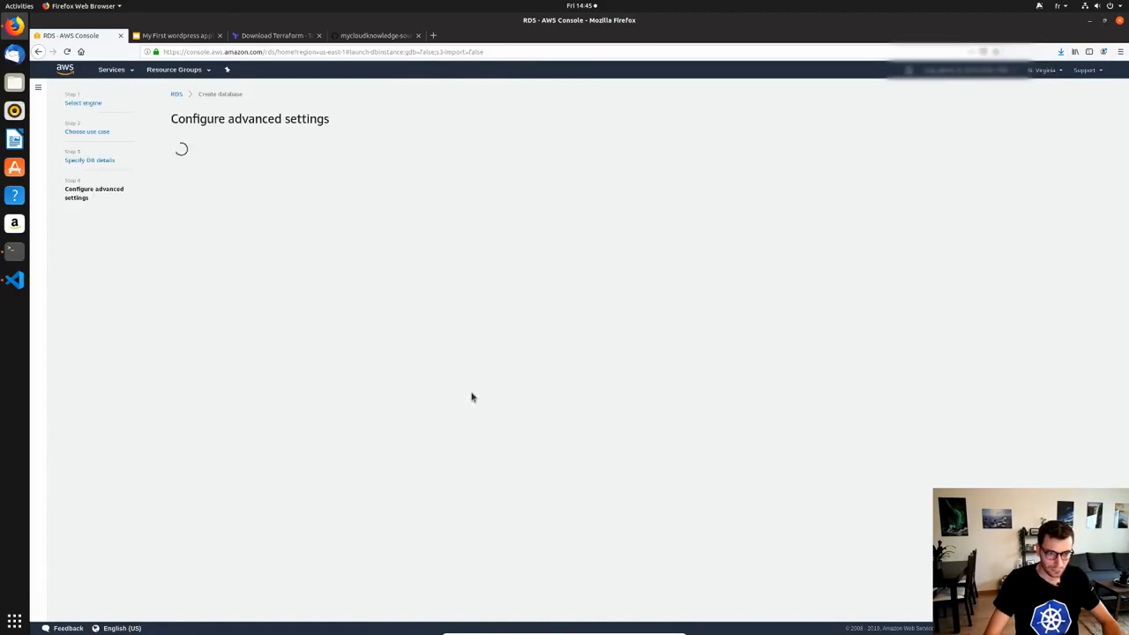
Enlarge the page and keep the default VPC and default subnet group.
{"action": "key", "text": "ctrl+plus"}
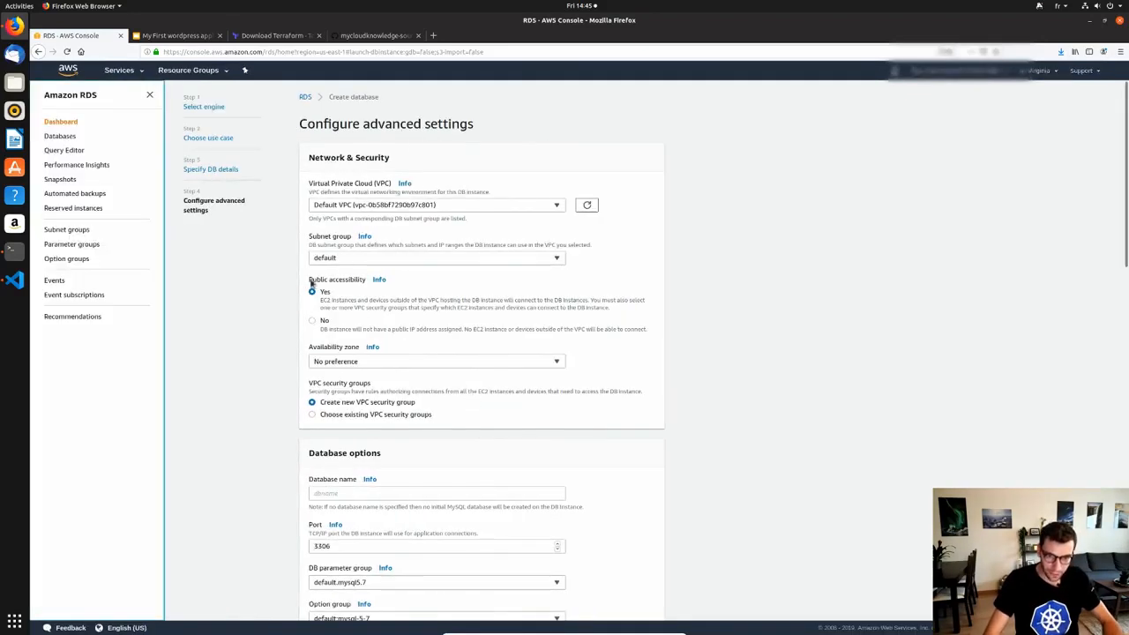
{"action": "left_click", "coordinate": [398, 209]}
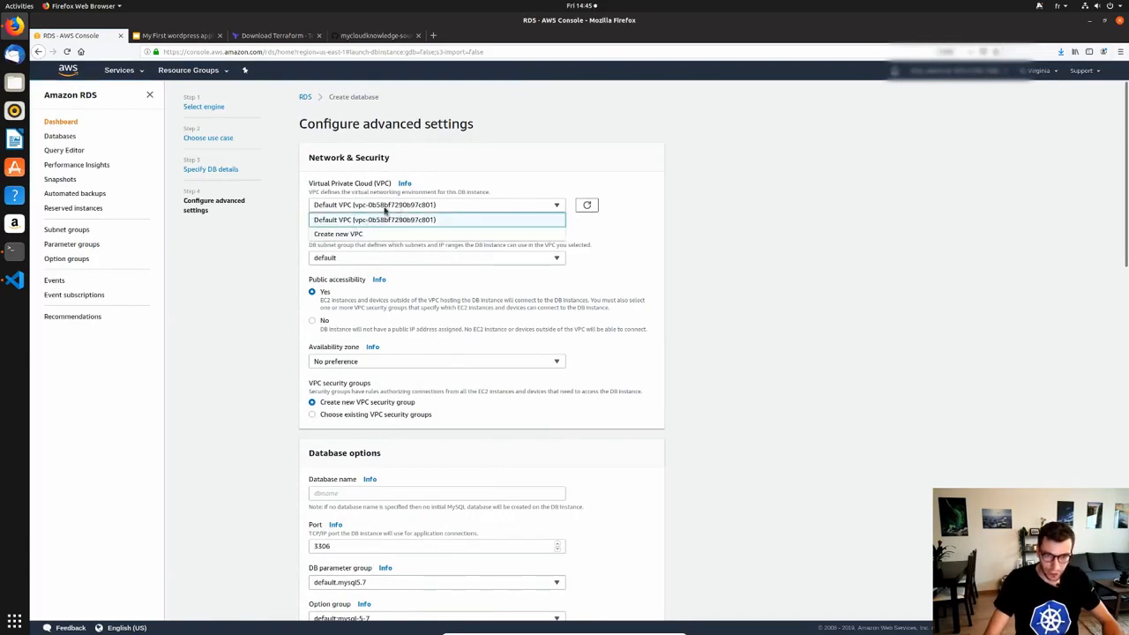
{"action": "left_click", "coordinate": [386, 206]}
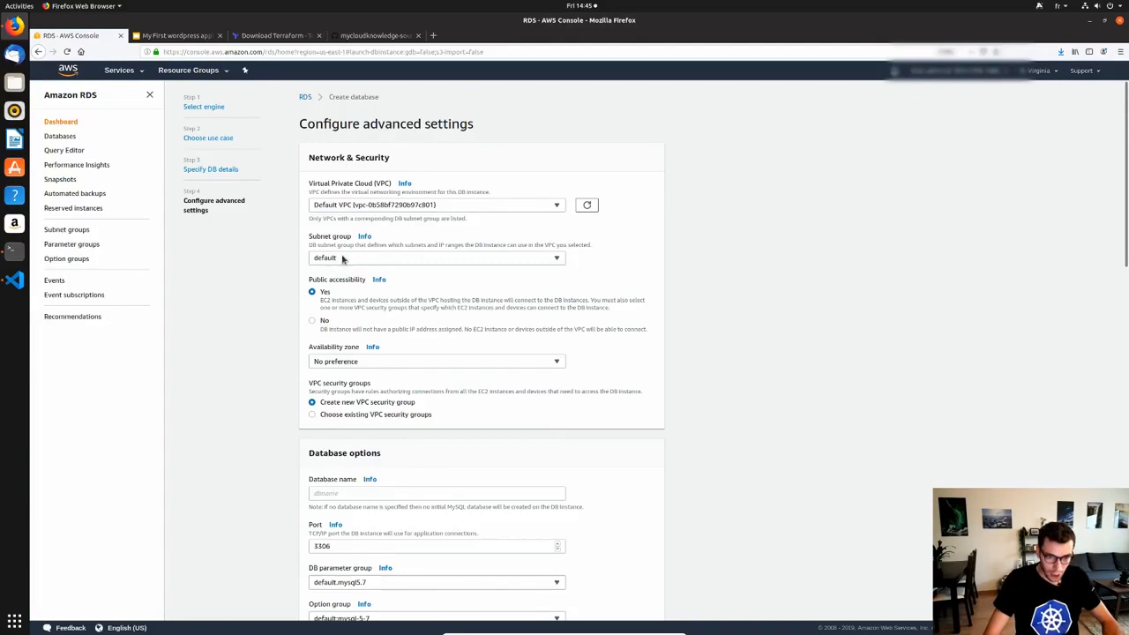
{"action": "left_click", "coordinate": [527, 261]}
{"action": "left_click", "coordinate": [533, 278]}
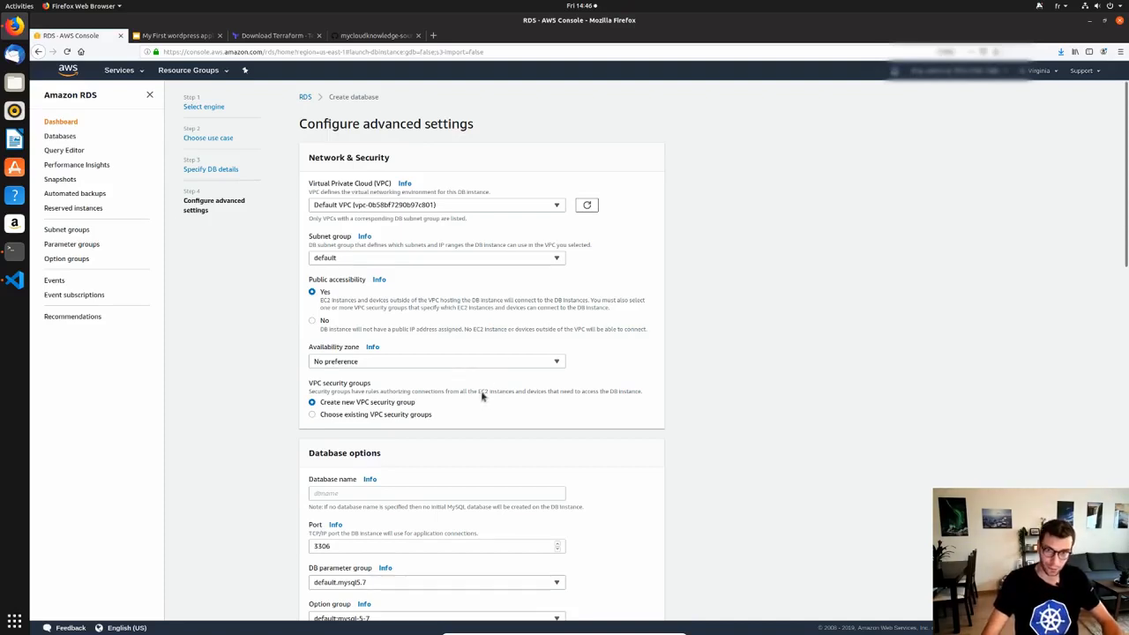
Set the initial database name to 'wordpress' and scroll through the remaining settings.
{"action": "scroll", "coordinate": [461, 408], "scroll_direction": "down", "scroll_amount": 1}
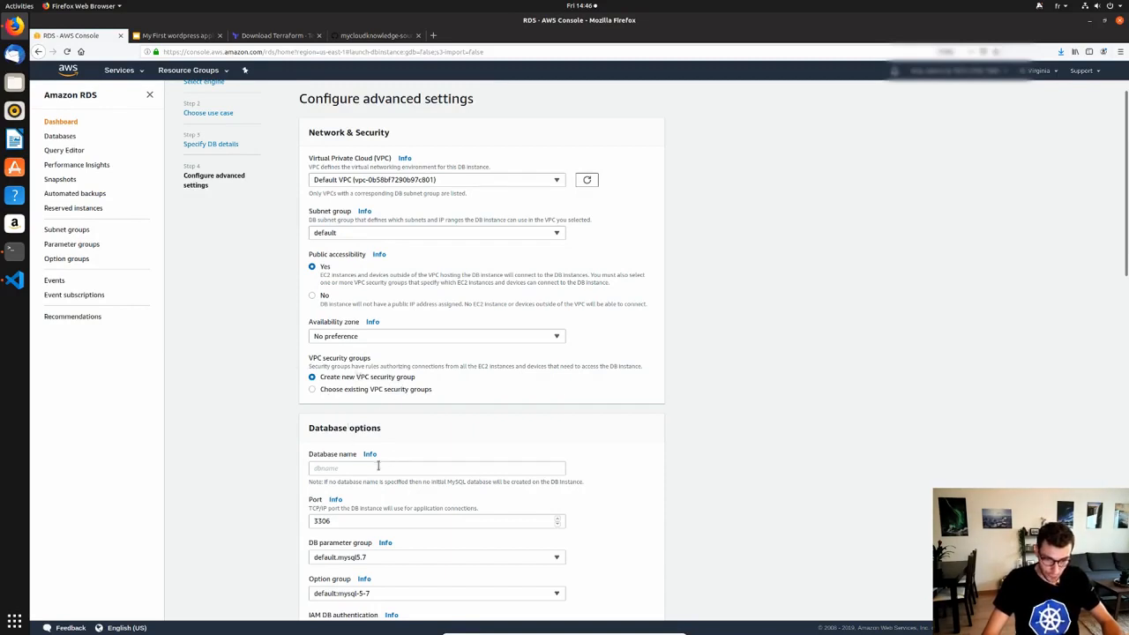
{"action": "scroll", "coordinate": [366, 467], "scroll_direction": "down", "scroll_amount": 2}
{"action": "left_click", "coordinate": [352, 394]}
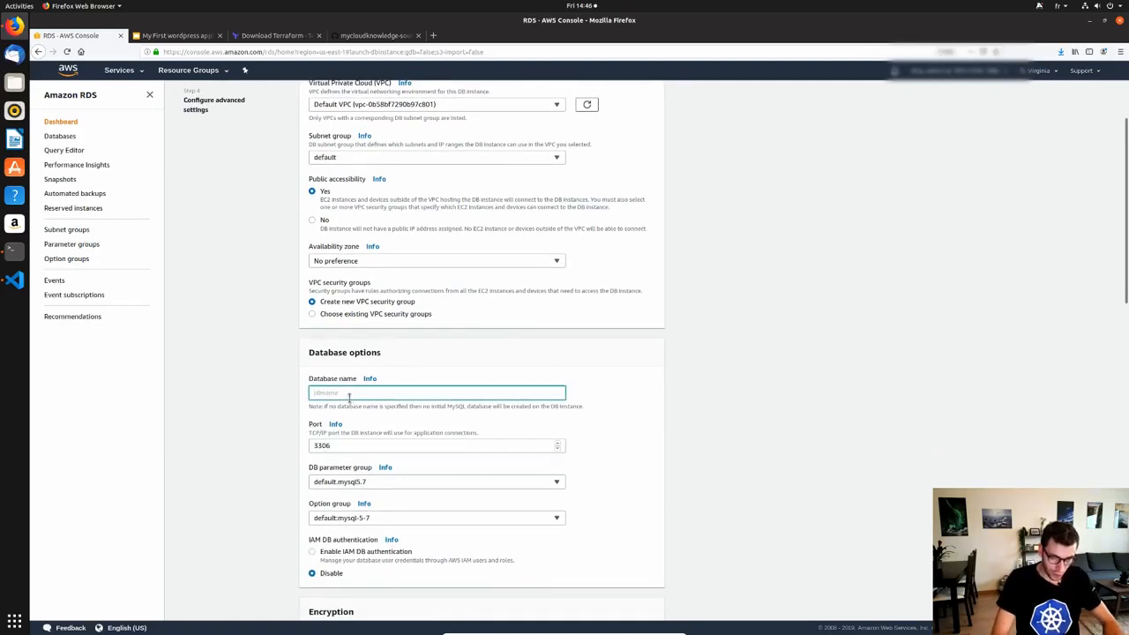
{"action": "type", "text": "wordpress"}
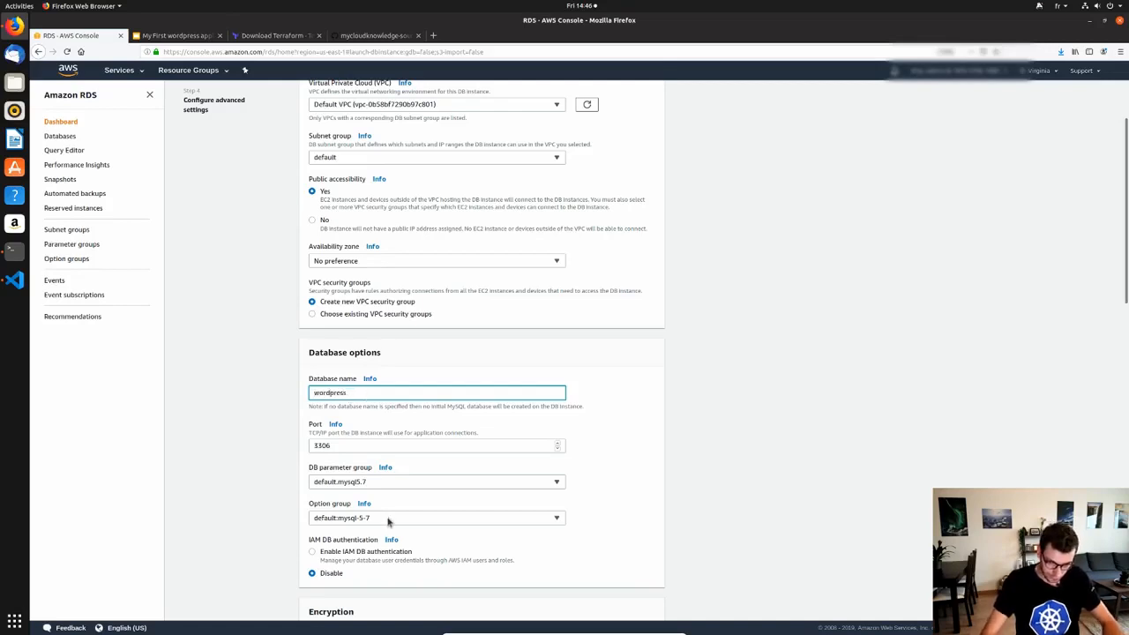
{"action": "scroll", "coordinate": [388, 560], "scroll_direction": "down", "scroll_amount": 2}
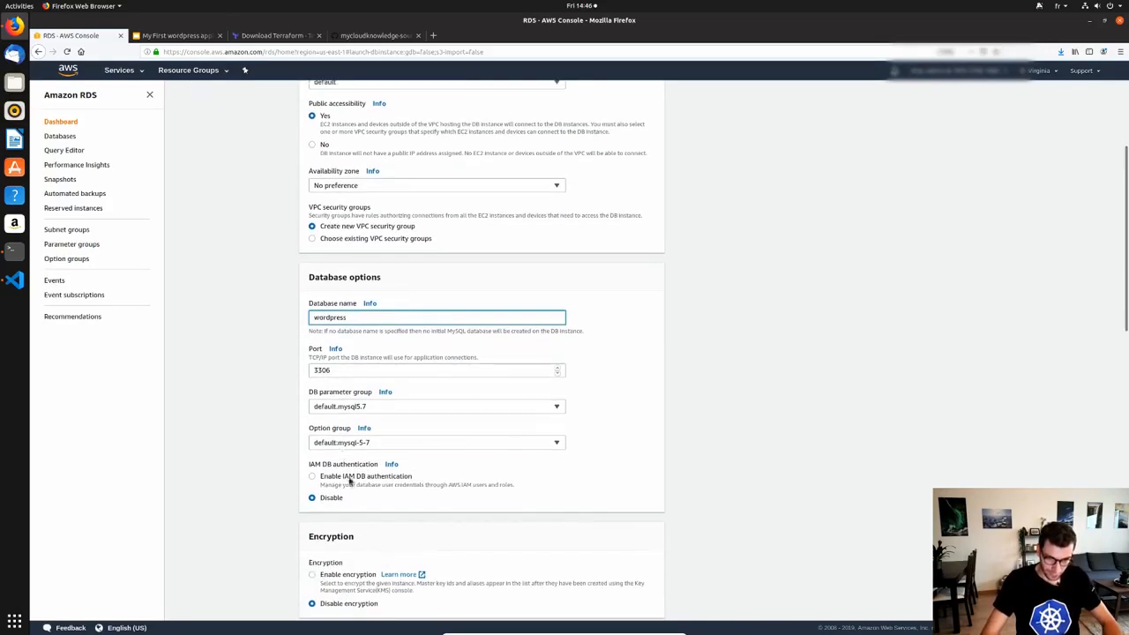
{"action": "scroll", "coordinate": [364, 516], "scroll_direction": "down", "scroll_amount": 3}
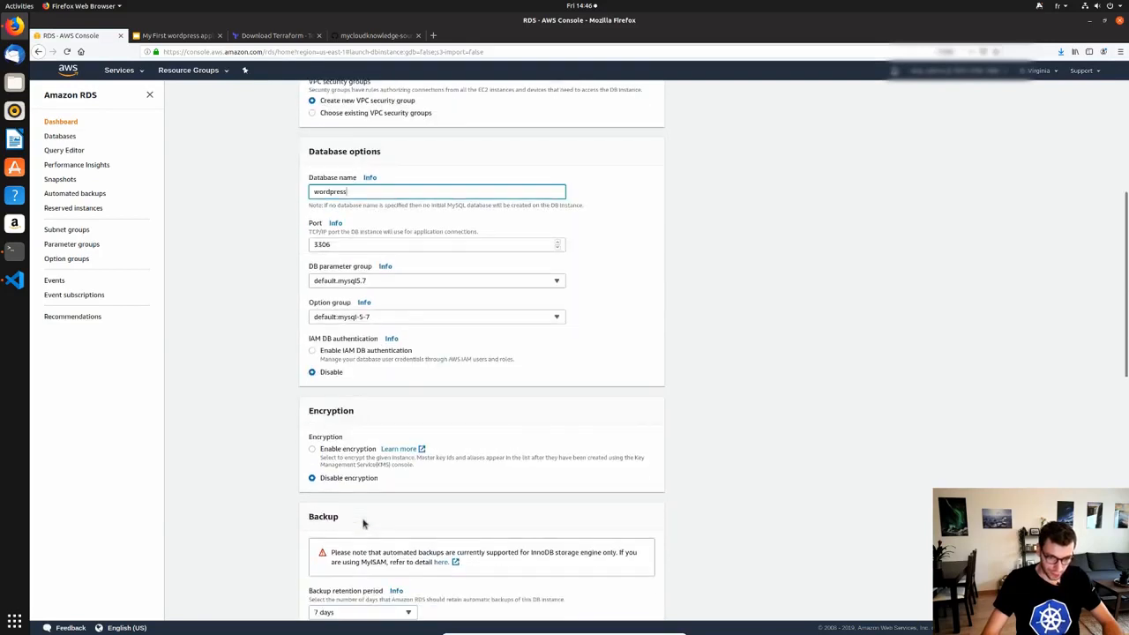
{"action": "scroll", "coordinate": [361, 446], "scroll_direction": "down", "scroll_amount": 3}
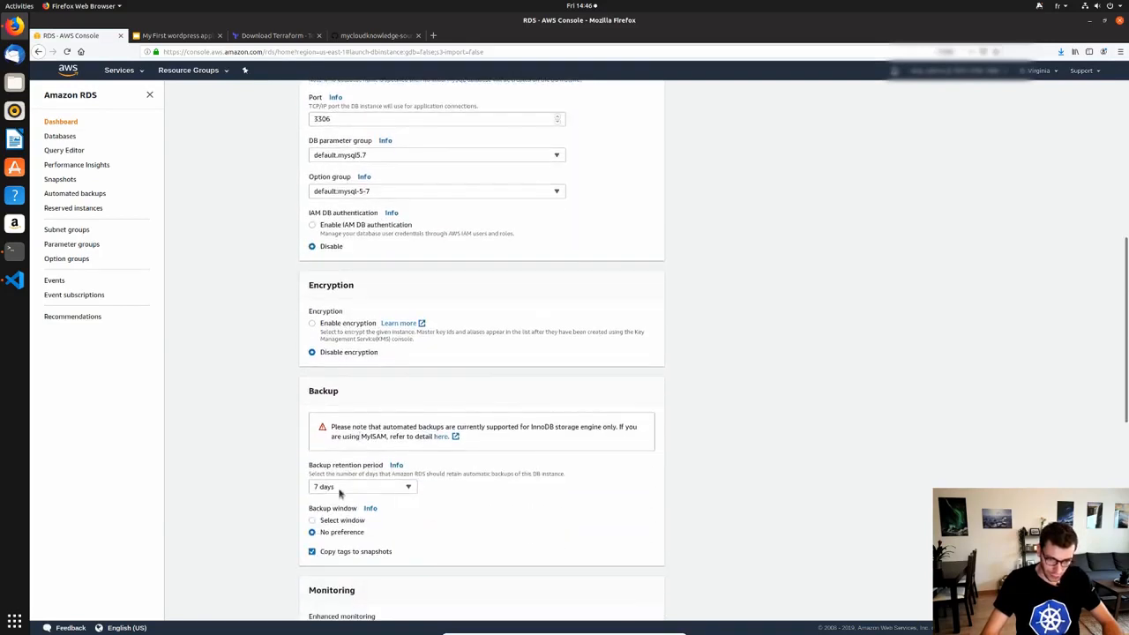
{"action": "scroll", "coordinate": [353, 511], "scroll_direction": "down", "scroll_amount": 2}
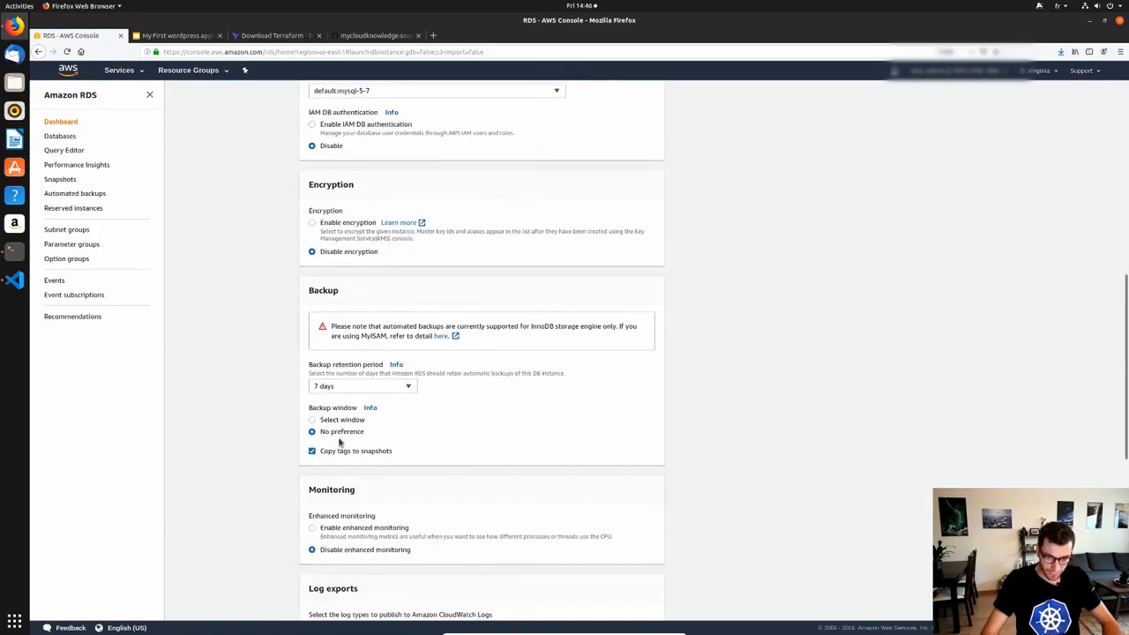
{"action": "scroll", "coordinate": [415, 466], "scroll_direction": "down", "scroll_amount": 3}
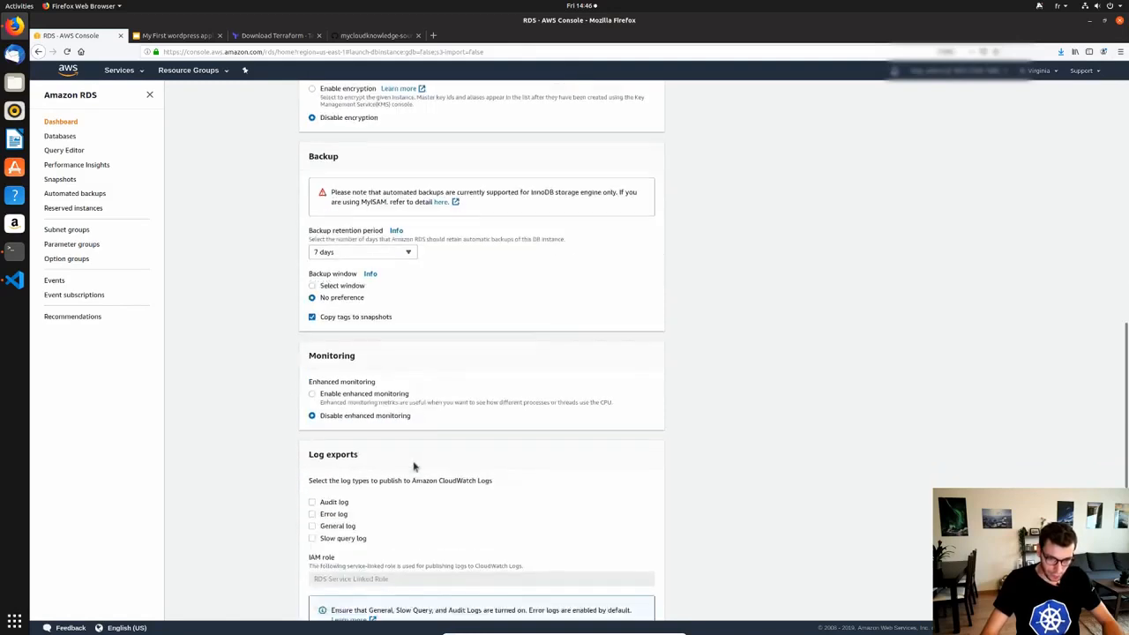
{"action": "scroll", "coordinate": [406, 476], "scroll_direction": "down", "scroll_amount": 5}
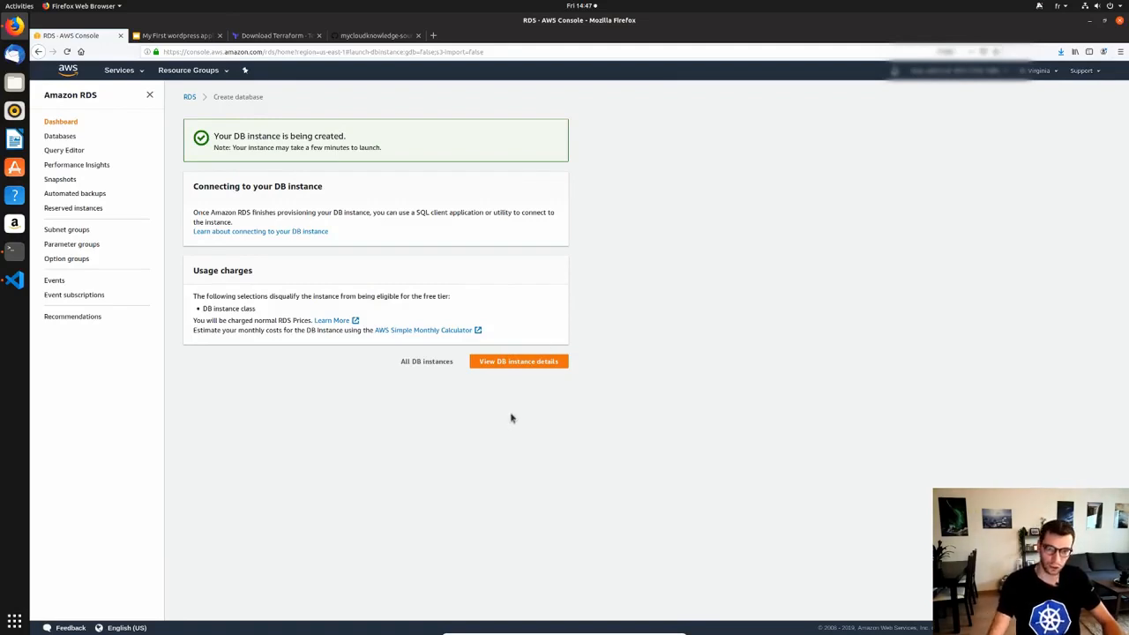
Open the wordpress-db instance details and check its Multi AZ setting and creating status.
{"action": "left_click", "coordinate": [526, 362]}
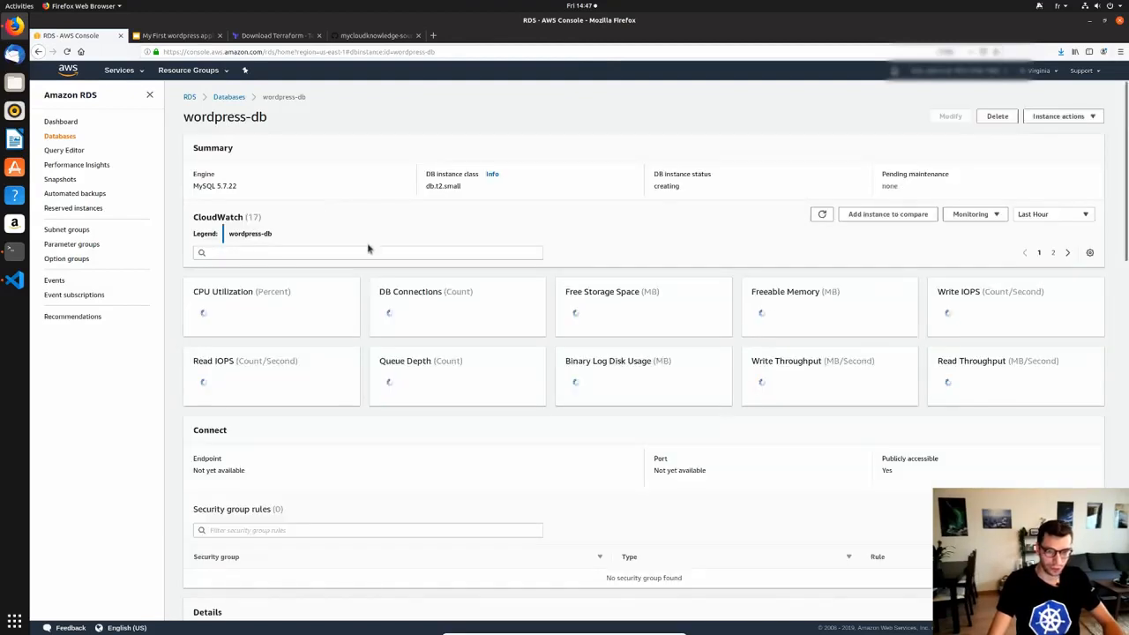
{"action": "scroll", "coordinate": [378, 369], "scroll_direction": "down", "scroll_amount": 1}
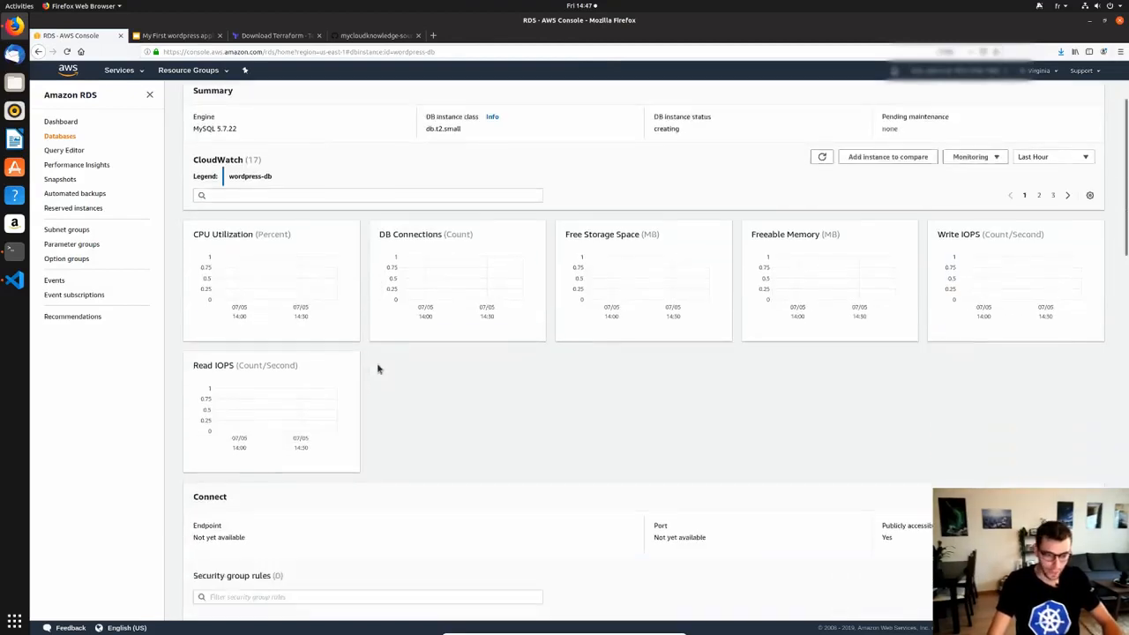
{"action": "scroll", "coordinate": [381, 370], "scroll_direction": "down", "scroll_amount": 2}
{"action": "scroll", "coordinate": [388, 375], "scroll_direction": "down", "scroll_amount": 4}
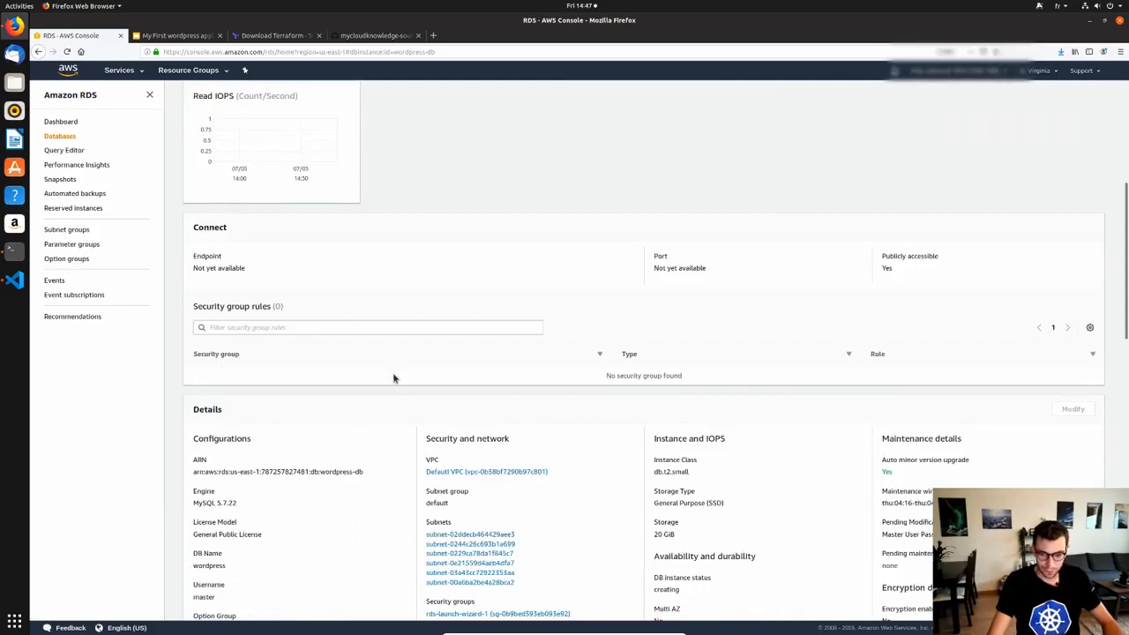
{"action": "scroll", "coordinate": [395, 377], "scroll_direction": "down", "scroll_amount": 4}
{"action": "scroll", "coordinate": [471, 371], "scroll_direction": "up", "scroll_amount": 4}
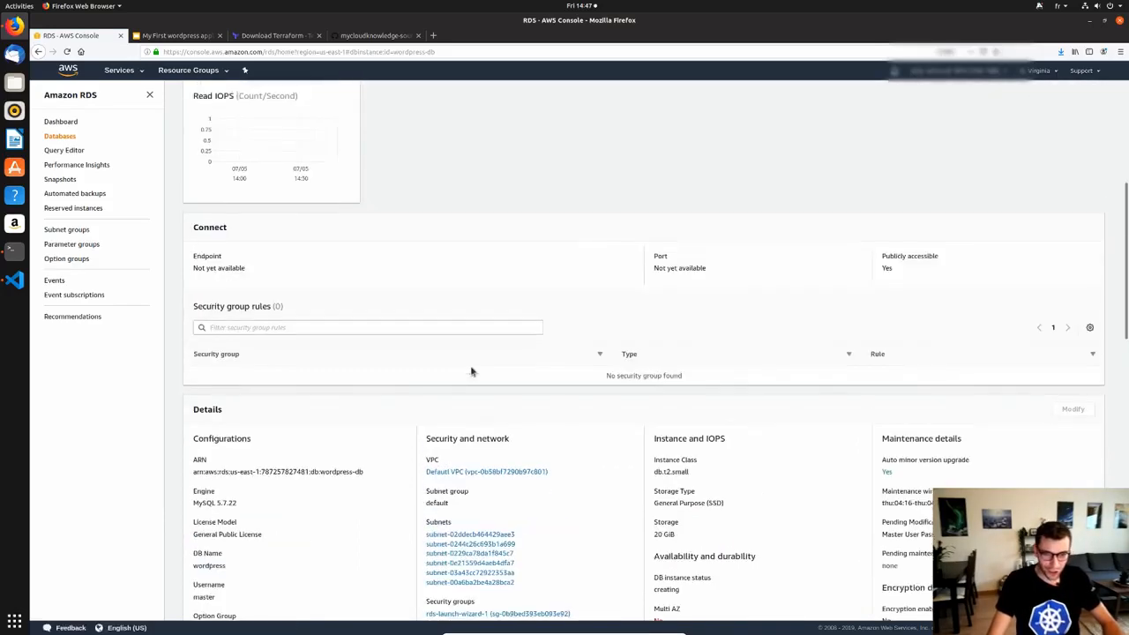
{"action": "scroll", "coordinate": [250, 323], "scroll_direction": "down", "scroll_amount": 3}
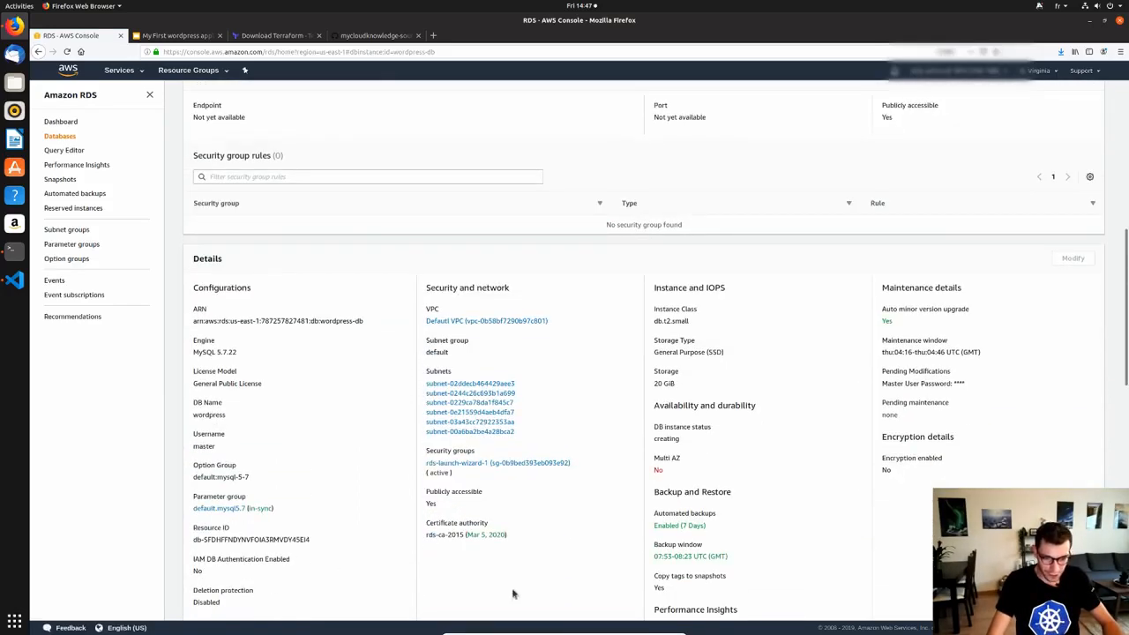
{"action": "triple_click", "coordinate": [656, 459]}
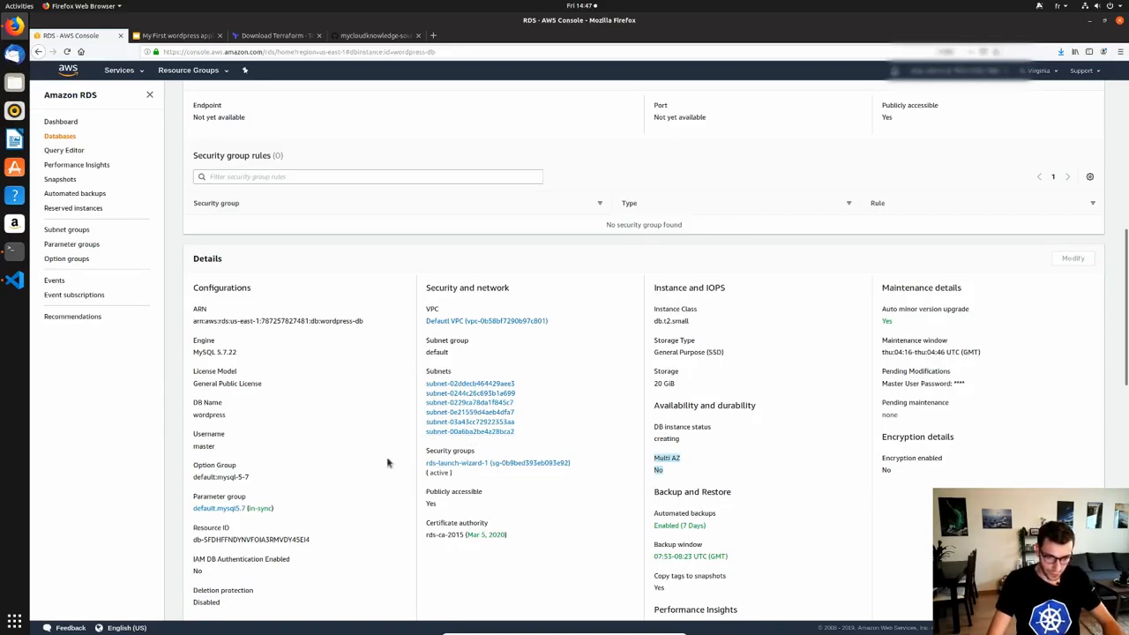
{"action": "scroll", "coordinate": [361, 471], "scroll_direction": "down", "scroll_amount": 2}
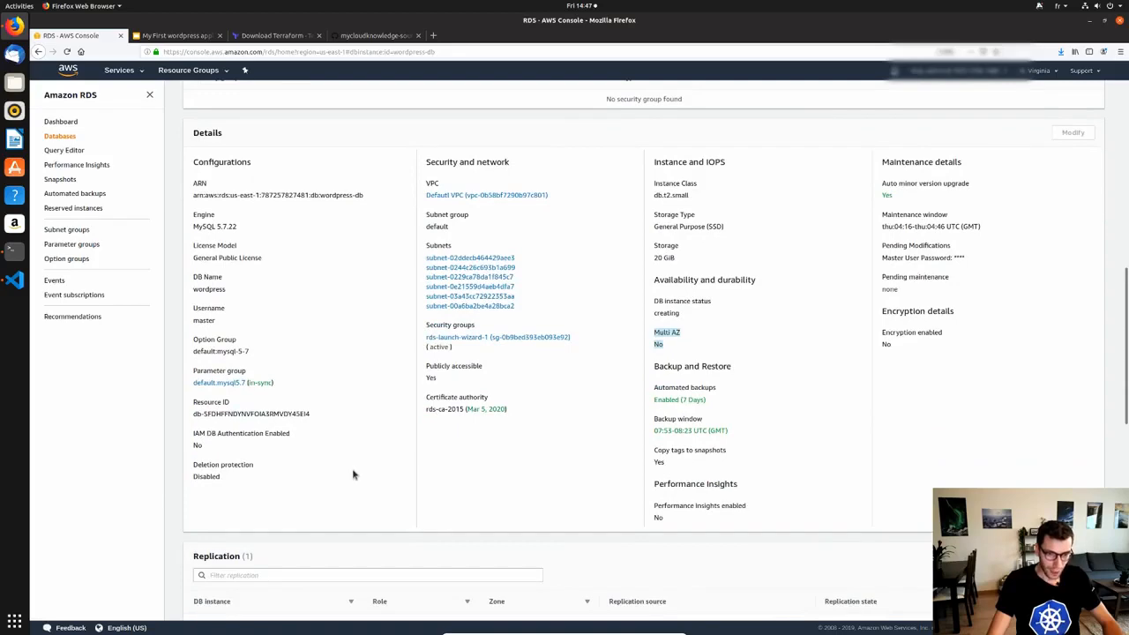
{"action": "scroll", "coordinate": [350, 480], "scroll_direction": "up", "scroll_amount": 10}
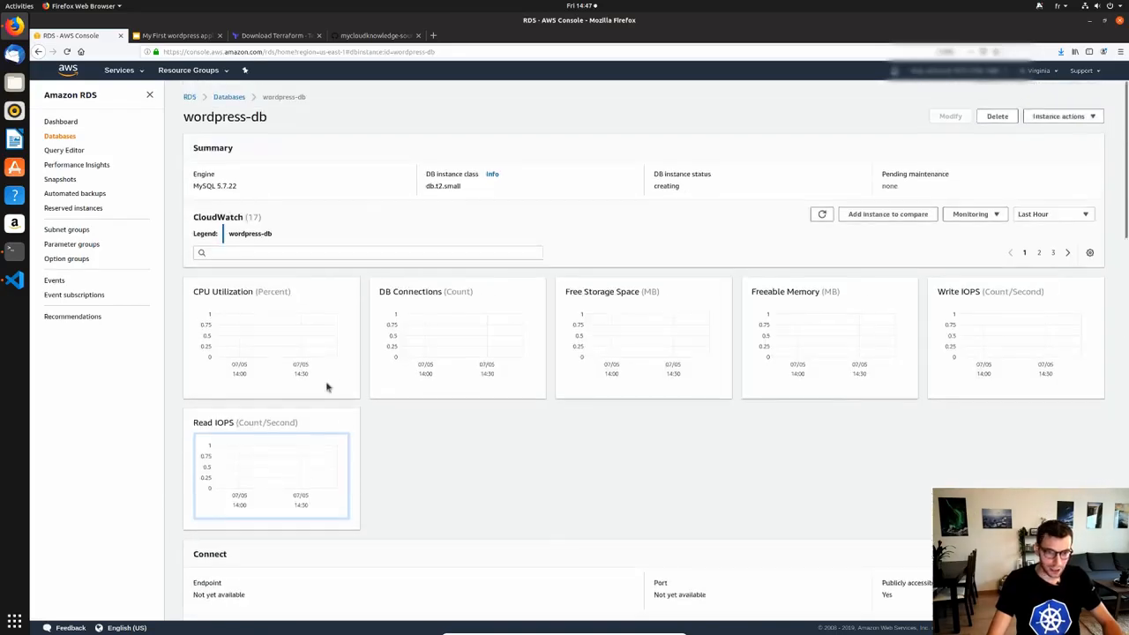
{"action": "double_click", "coordinate": [666, 187]}
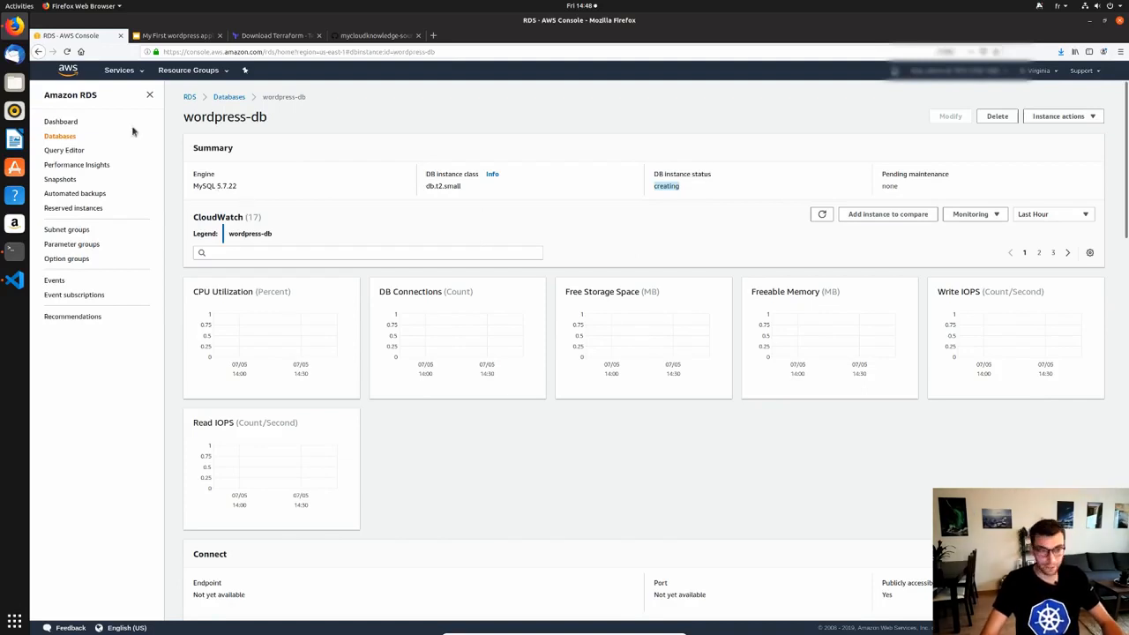
Search the services list for 'elastic be' and go to Elastic Beanstalk.
{"action": "left_click", "coordinate": [137, 70]}
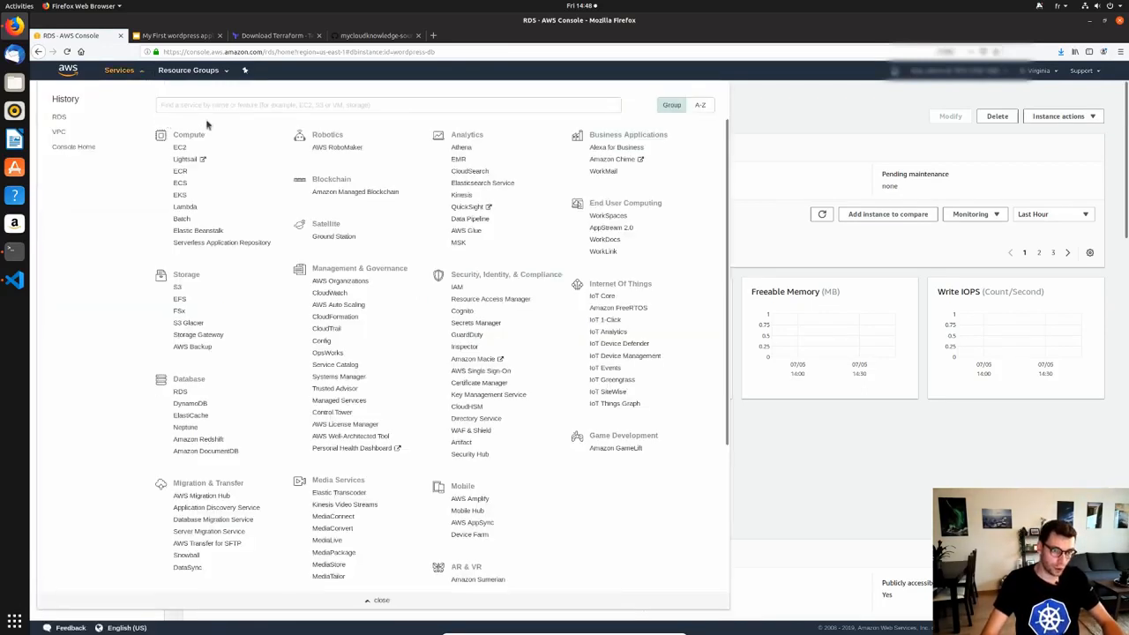
{"action": "type", "text": "elastic"}
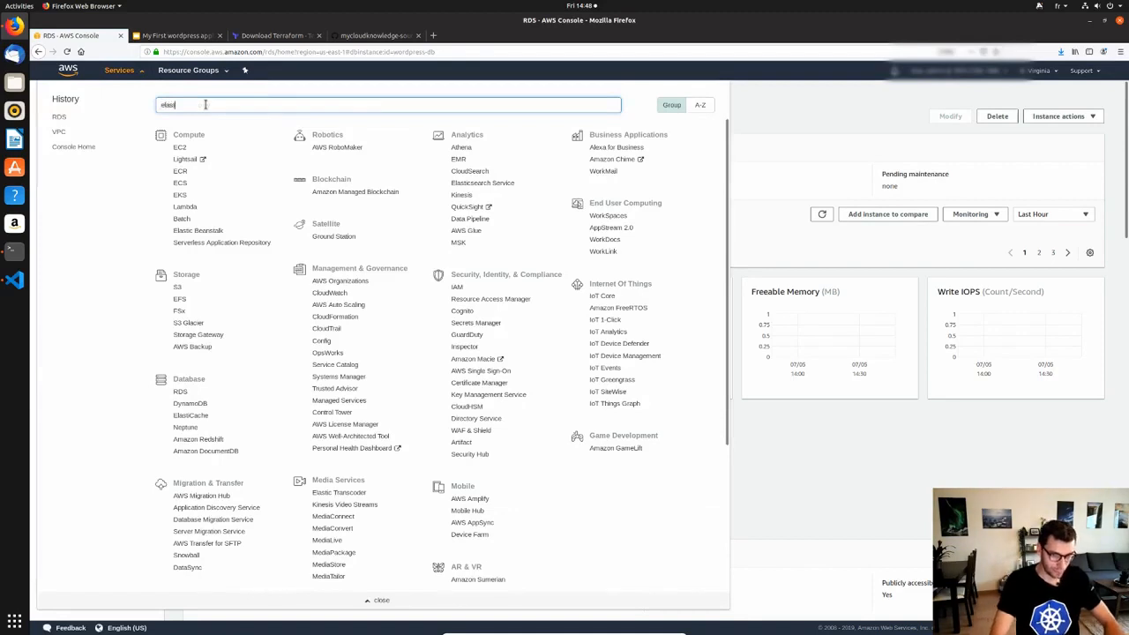
{"action": "type", "text": " be"}
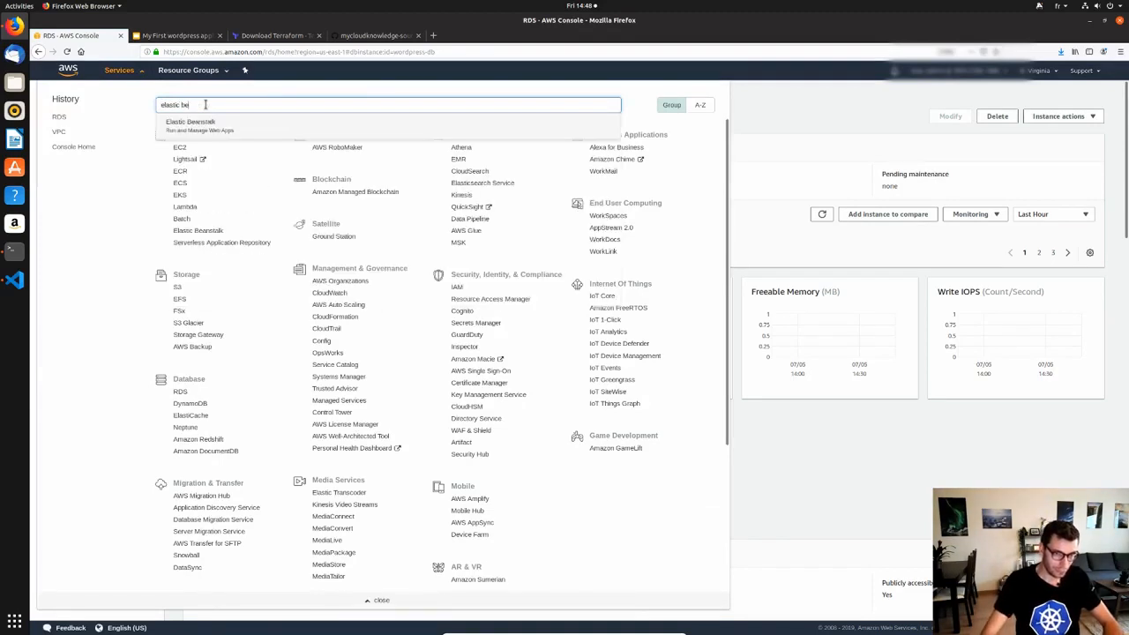
{"action": "left_click", "coordinate": [236, 130]}
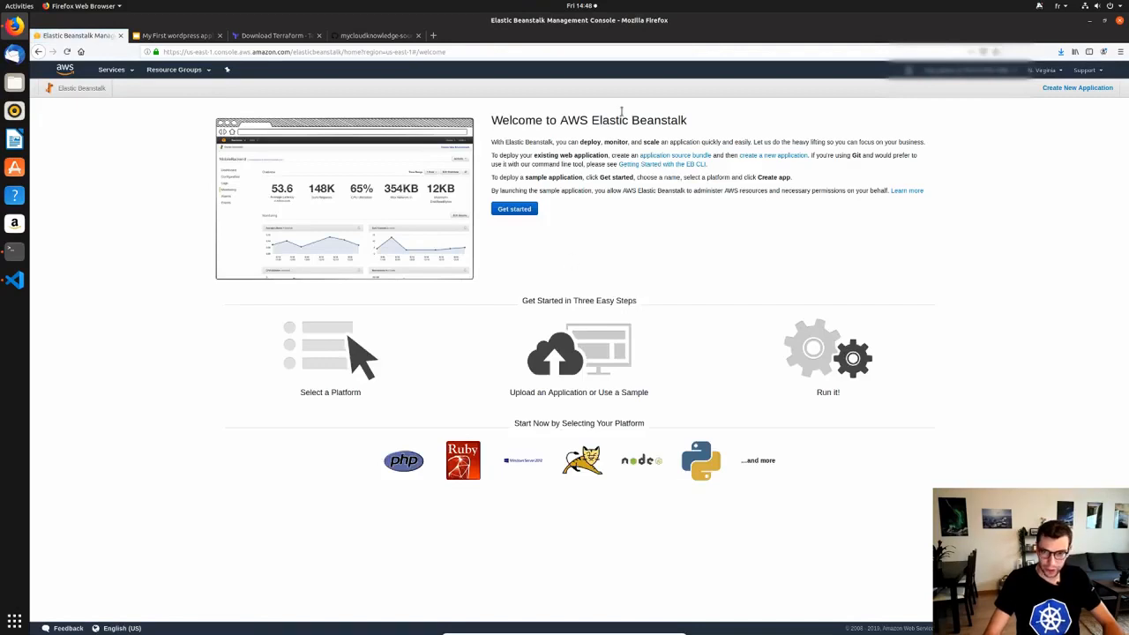
Create the 'wordpress' web app on the Docker platform using the sample application.
{"action": "left_click", "coordinate": [514, 209]}
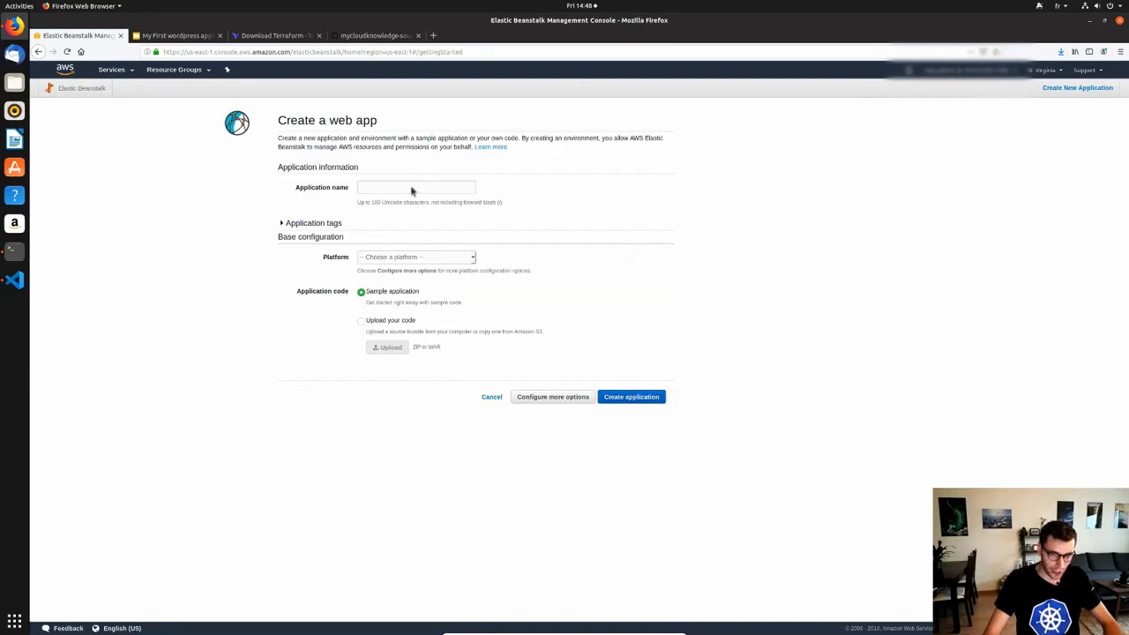
{"action": "left_click", "coordinate": [367, 183]}
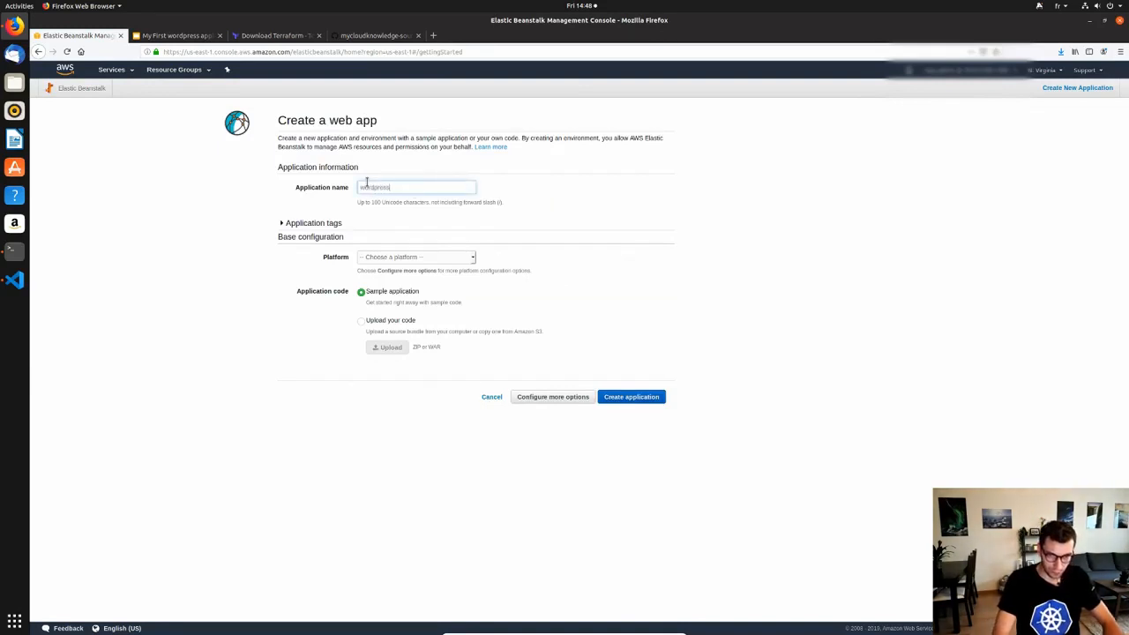
{"action": "left_click", "coordinate": [465, 261]}
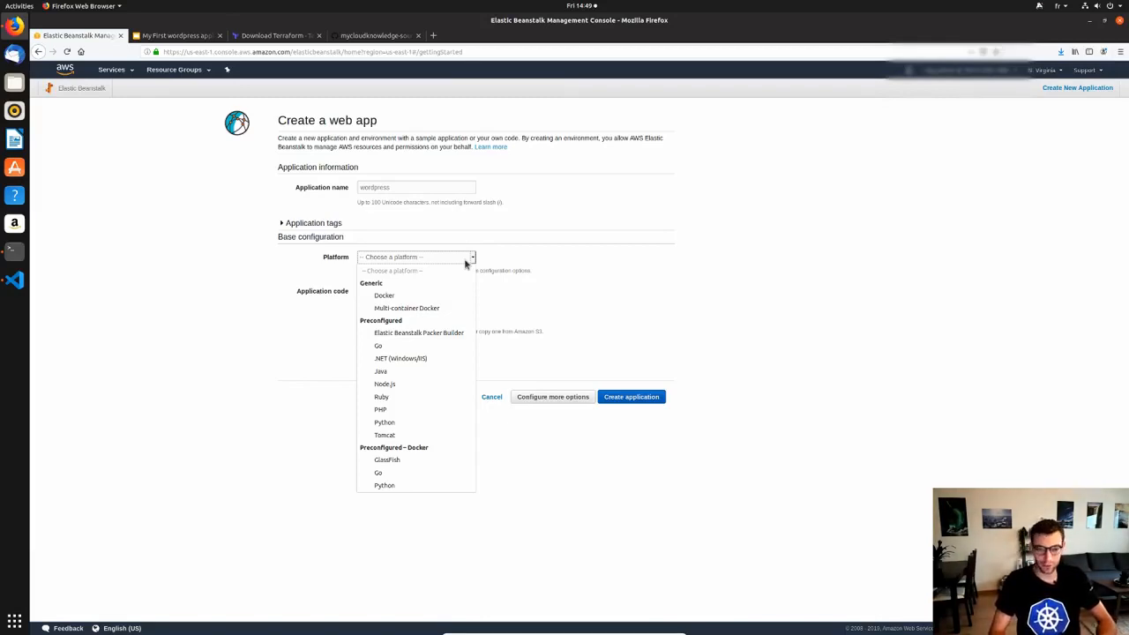
{"action": "left_click", "coordinate": [408, 298]}
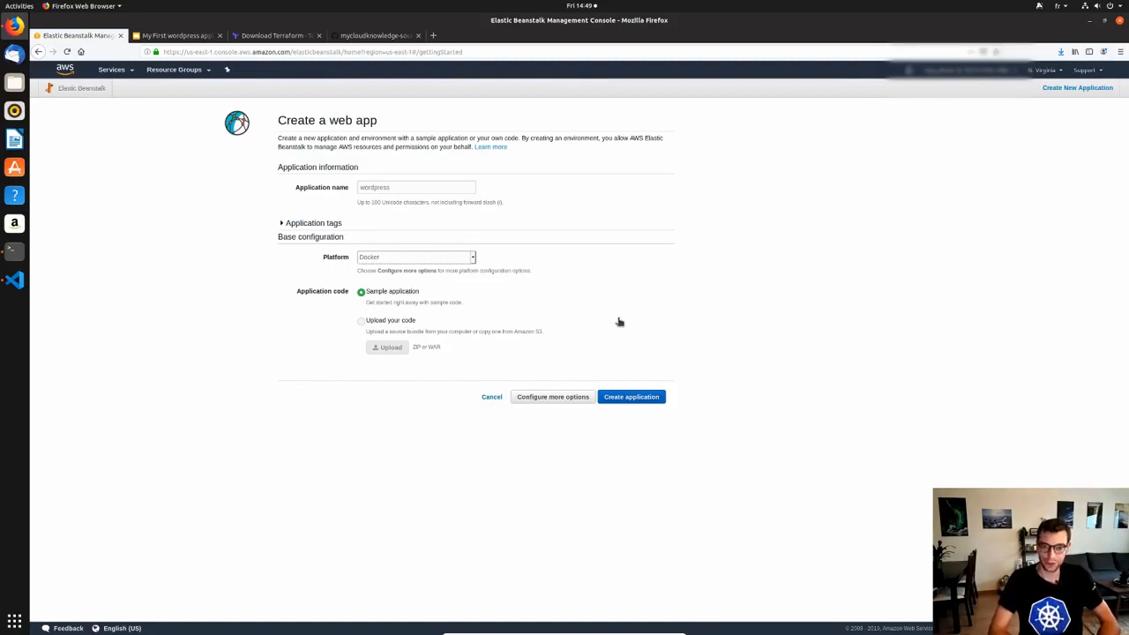
{"action": "left_click_drag", "start_coordinate": [423, 295], "coordinate": [363, 292]}
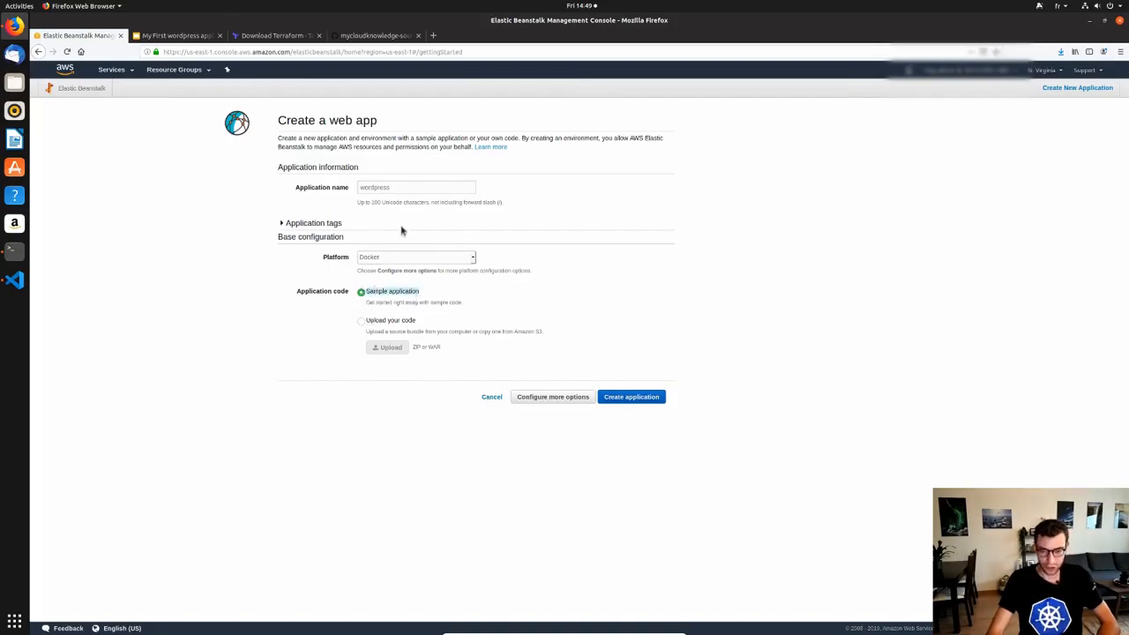
{"action": "left_click", "coordinate": [635, 401]}
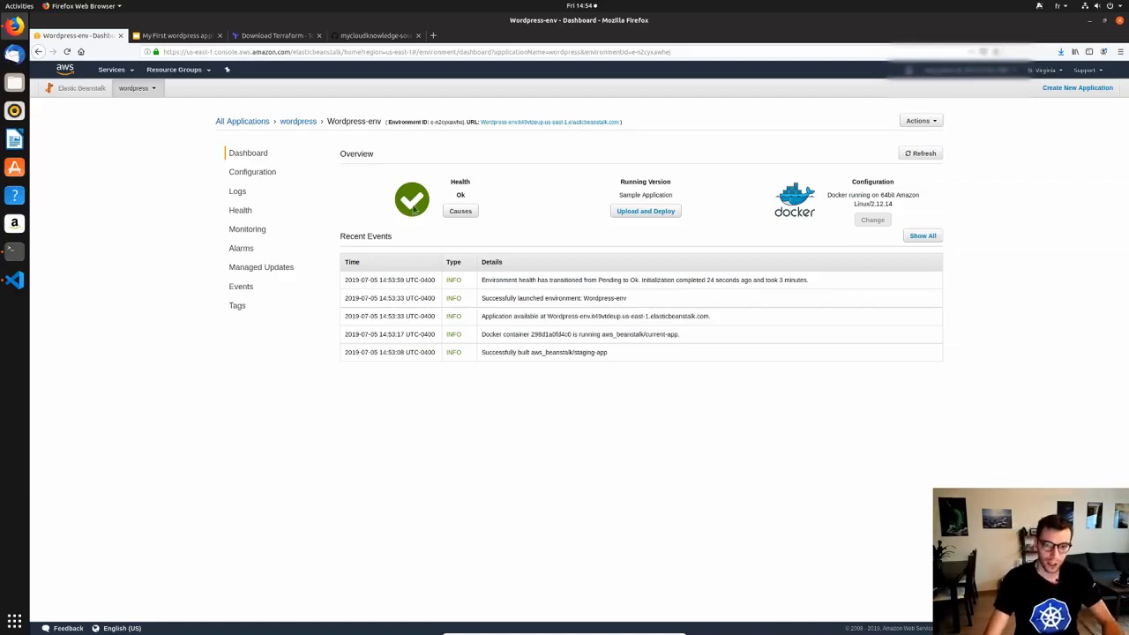
{"action": "left_click_drag", "start_coordinate": [626, 127], "coordinate": [468, 121]}
{"action": "left_click", "coordinate": [663, 125]}
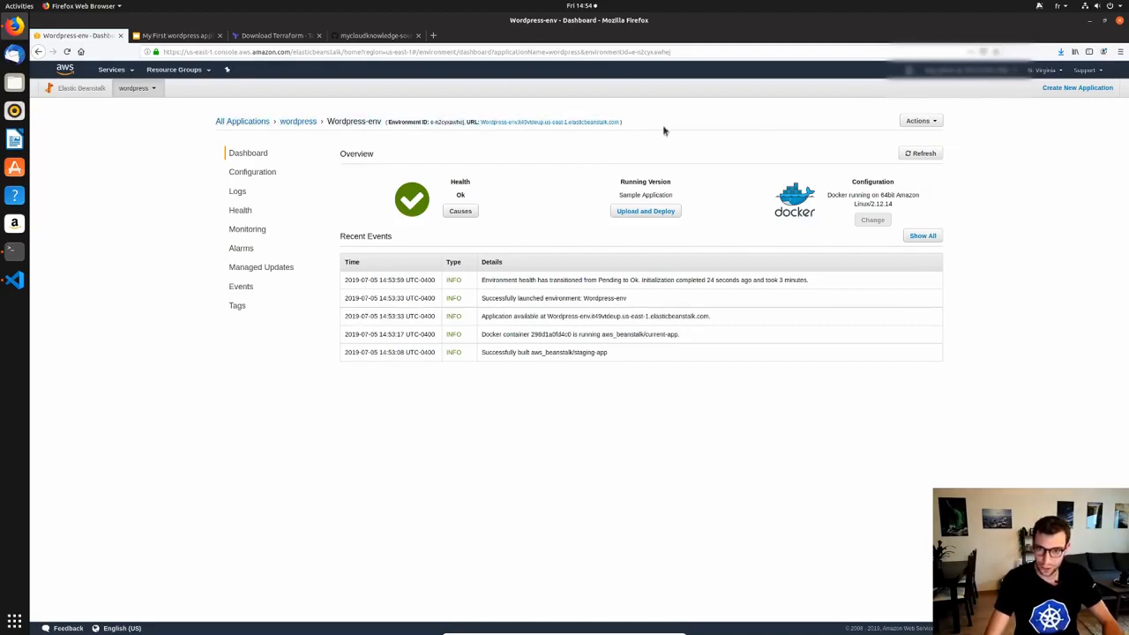
{"action": "middle_click", "coordinate": [578, 125]}
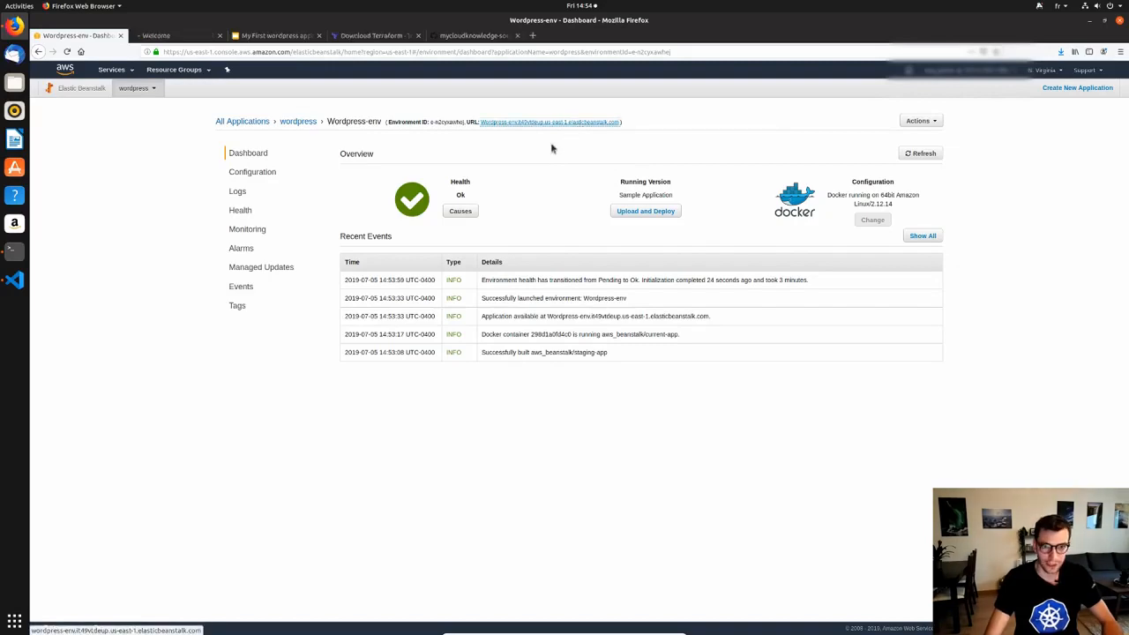
{"action": "left_click", "coordinate": [152, 39]}
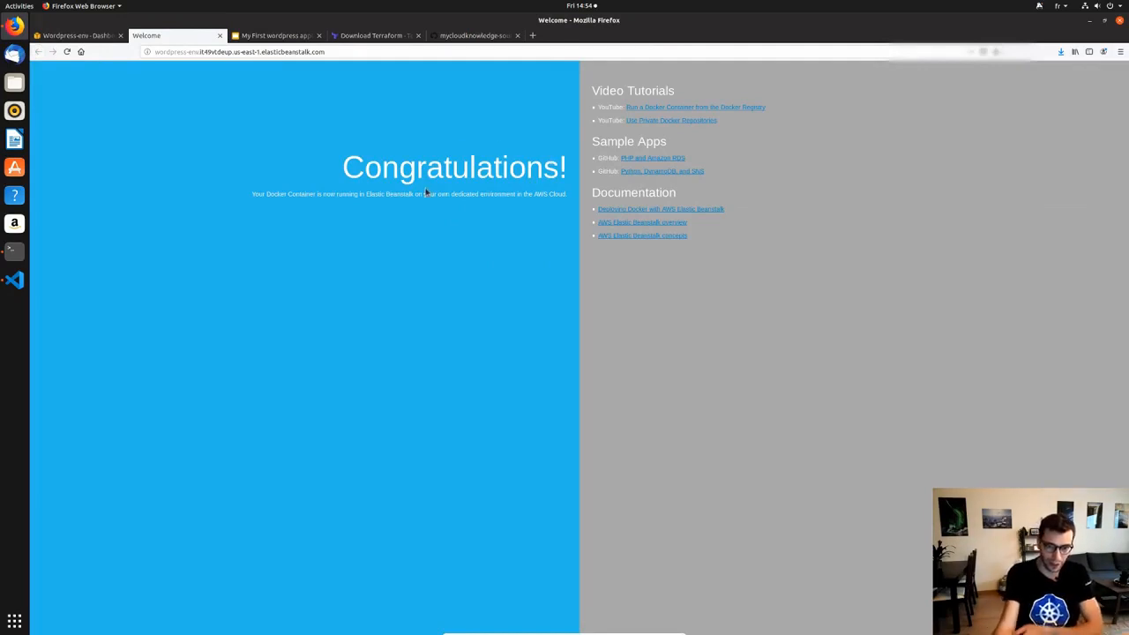
{"action": "left_click_drag", "start_coordinate": [252, 194], "coordinate": [565, 173]}
{"action": "left_click", "coordinate": [386, 210]}
{"action": "left_click", "coordinate": [461, 183]}
{"action": "triple_click", "coordinate": [466, 167]}
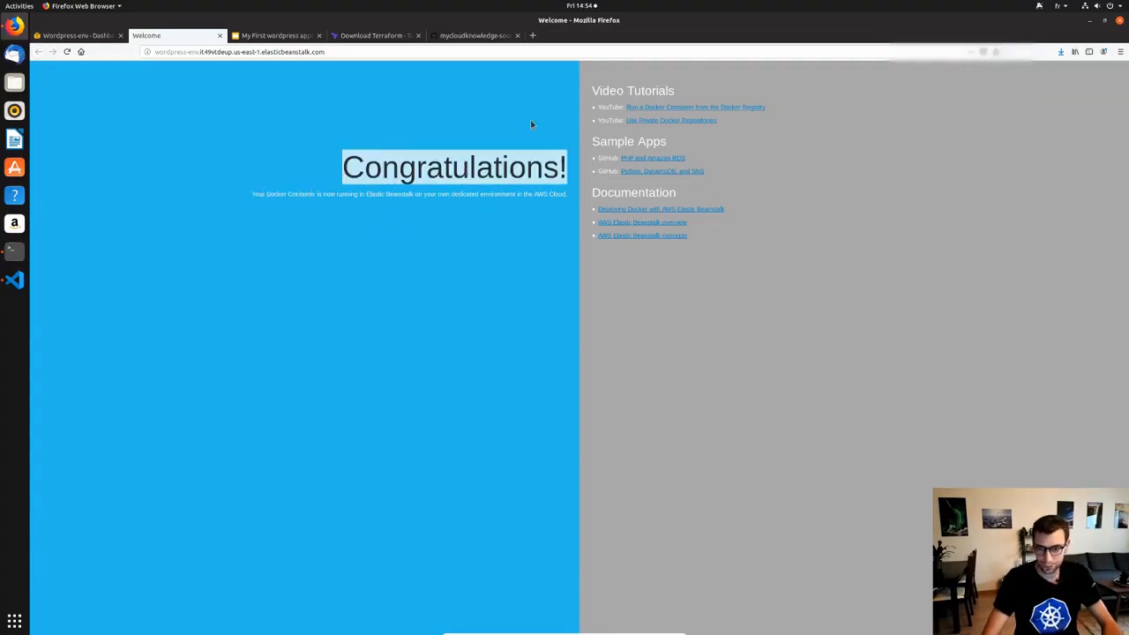
{"action": "left_click", "coordinate": [219, 35]}
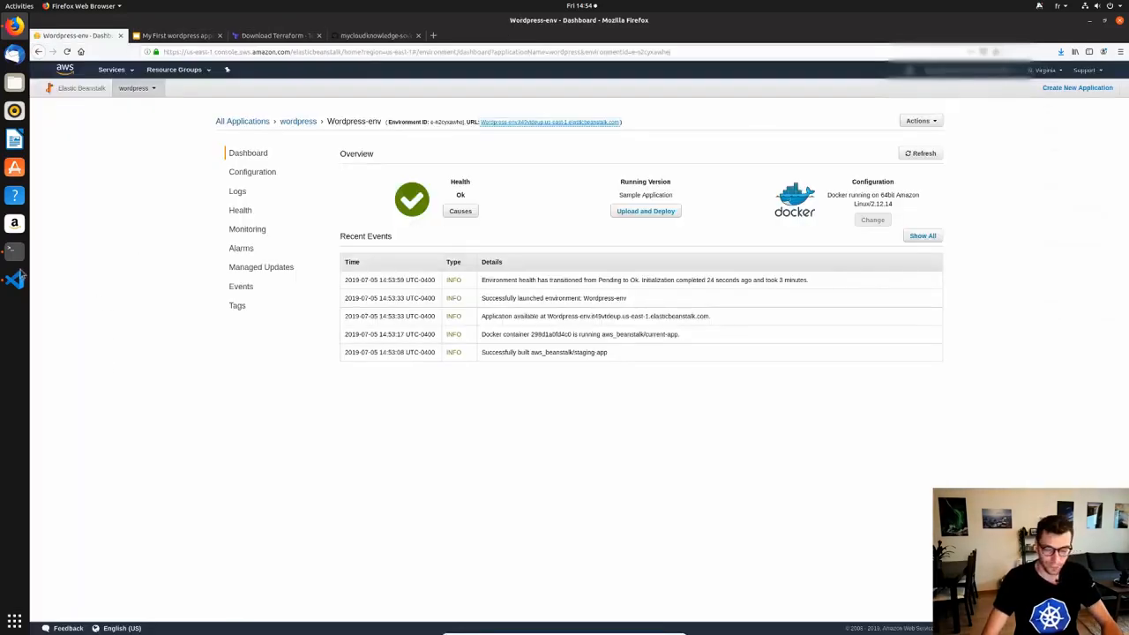
{"action": "left_click", "coordinate": [14, 279]}
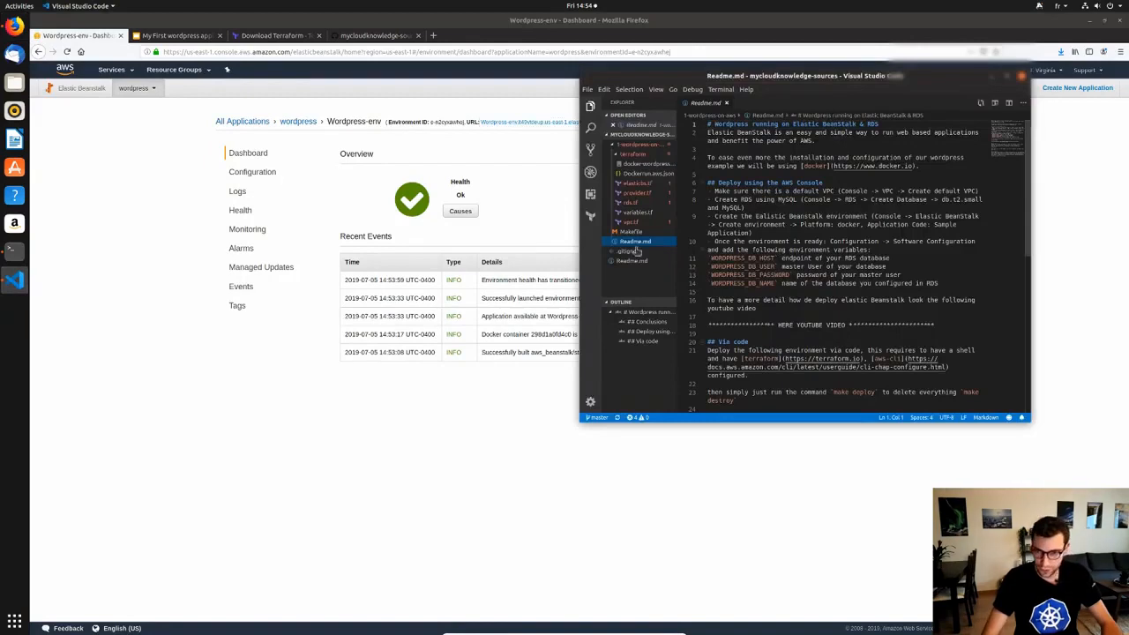
{"action": "left_click", "coordinate": [646, 173]}
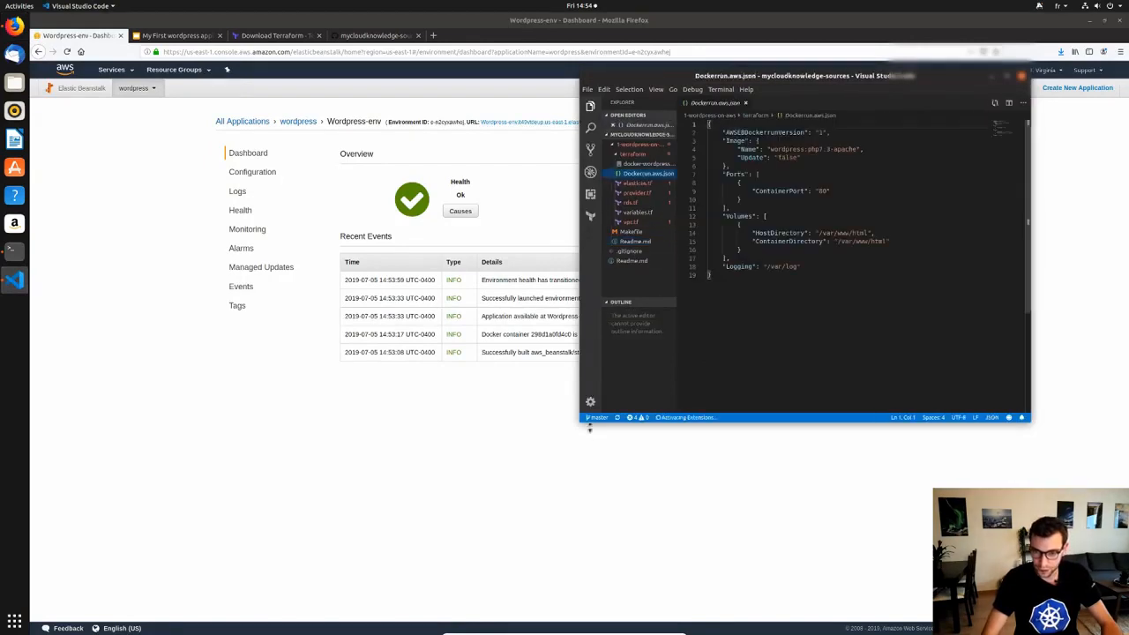
{"action": "key", "text": "super+Left"}
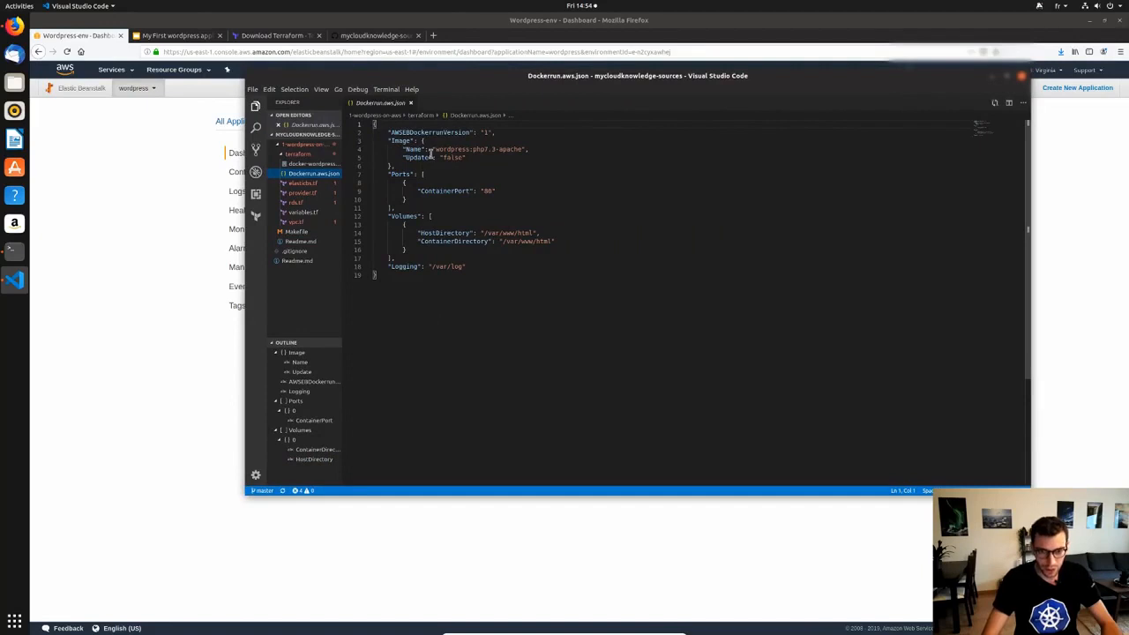
{"action": "left_click_drag", "start_coordinate": [436, 149], "coordinate": [535, 149]}
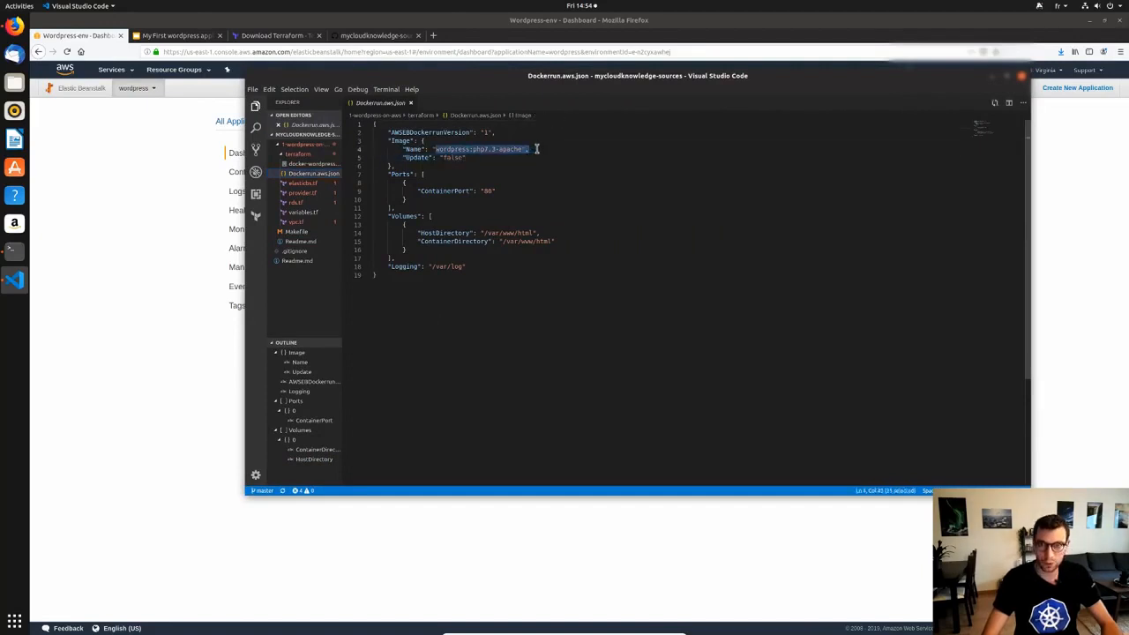
{"action": "left_click_drag", "start_coordinate": [495, 191], "coordinate": [415, 191]}
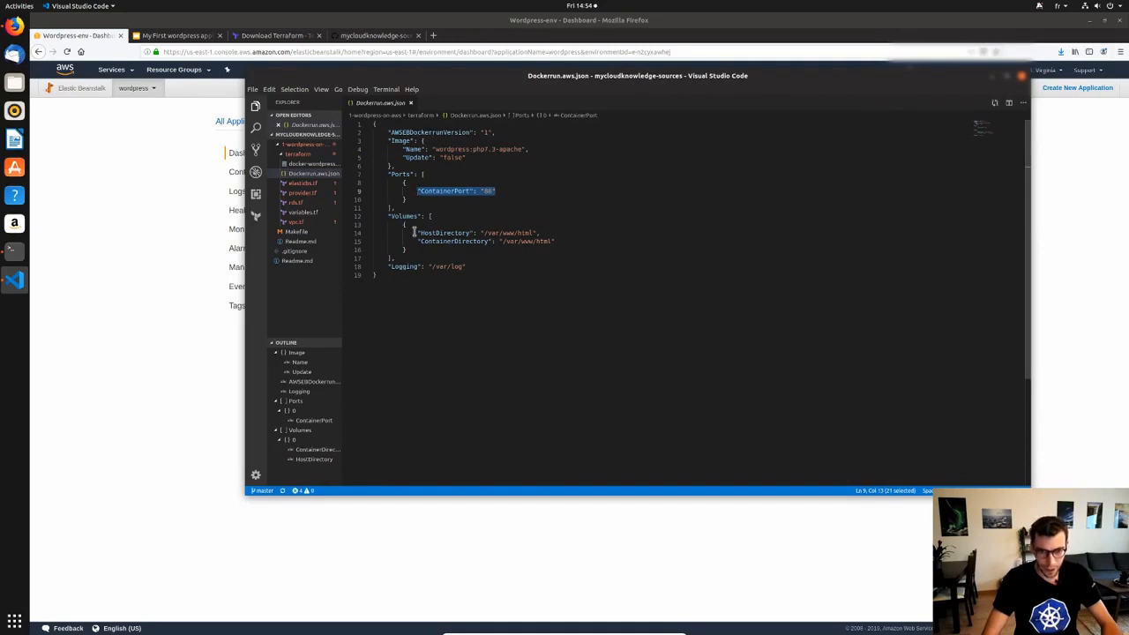
{"action": "left_click_drag", "start_coordinate": [407, 249], "coordinate": [344, 216]}
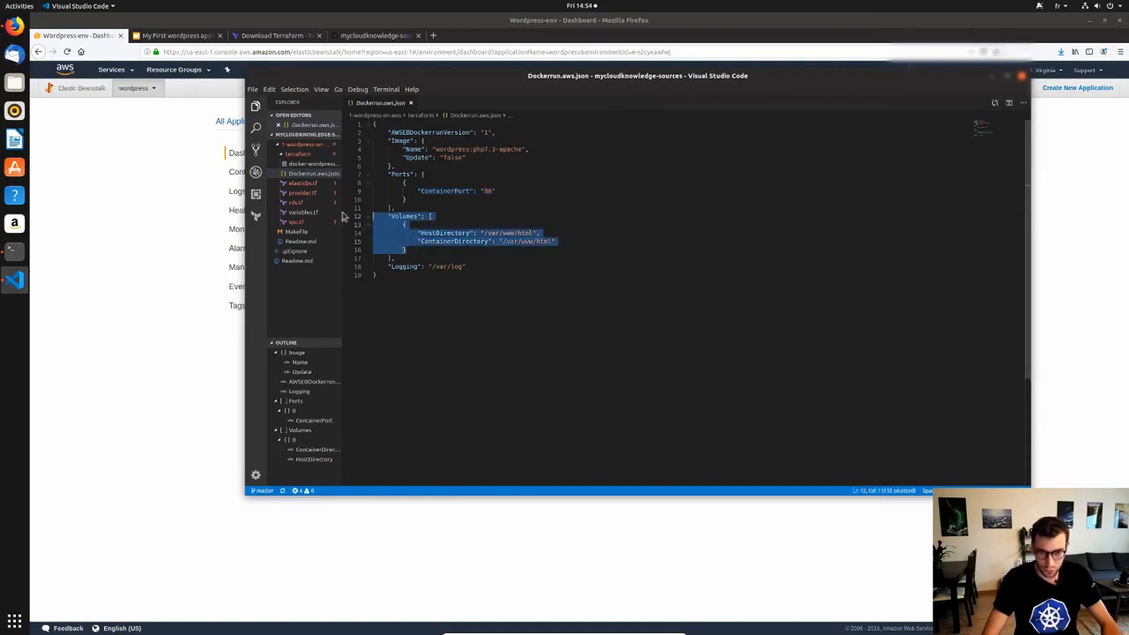
{"action": "left_click_drag", "start_coordinate": [468, 266], "coordinate": [349, 269]}
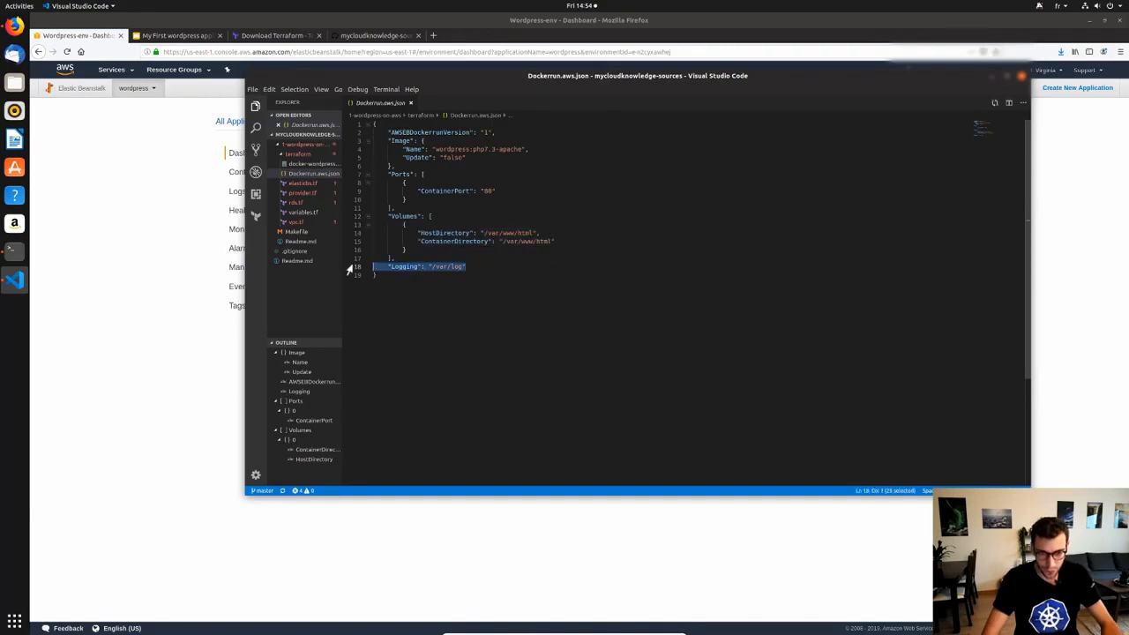
{"action": "left_click", "coordinate": [504, 299]}
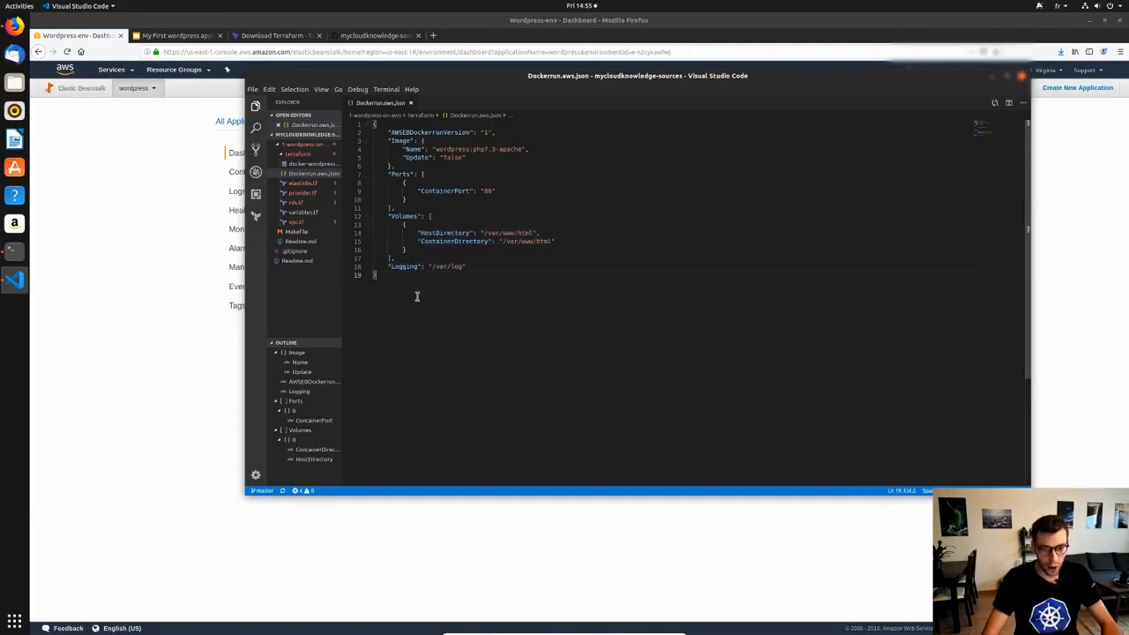
{"action": "key", "text": "shift+Up"}
{"action": "key", "text": "shift+Up"}
{"action": "key", "text": "shift+Up"}
{"action": "key", "text": "shift+Up"}
{"action": "key", "text": "shift+Up"}
{"action": "key", "text": "shift+Up"}
{"action": "key", "text": "shift+Up"}
{"action": "key", "text": "shift+Up"}
{"action": "key", "text": "shift+Up"}
{"action": "key", "text": "shift+Up"}
{"action": "key", "text": "shift+Up"}
{"action": "key", "text": "shift+Up"}
{"action": "key", "text": "shift+Up"}
{"action": "key", "text": "shift+Up"}
{"action": "key", "text": "shift+Up"}
{"action": "key", "text": "shift+Up"}
{"action": "key", "text": "shift+Up"}
{"action": "key", "text": "shift+Up"}
{"action": "key", "text": "shift+Up"}
{"action": "left_click", "coordinate": [482, 308]}
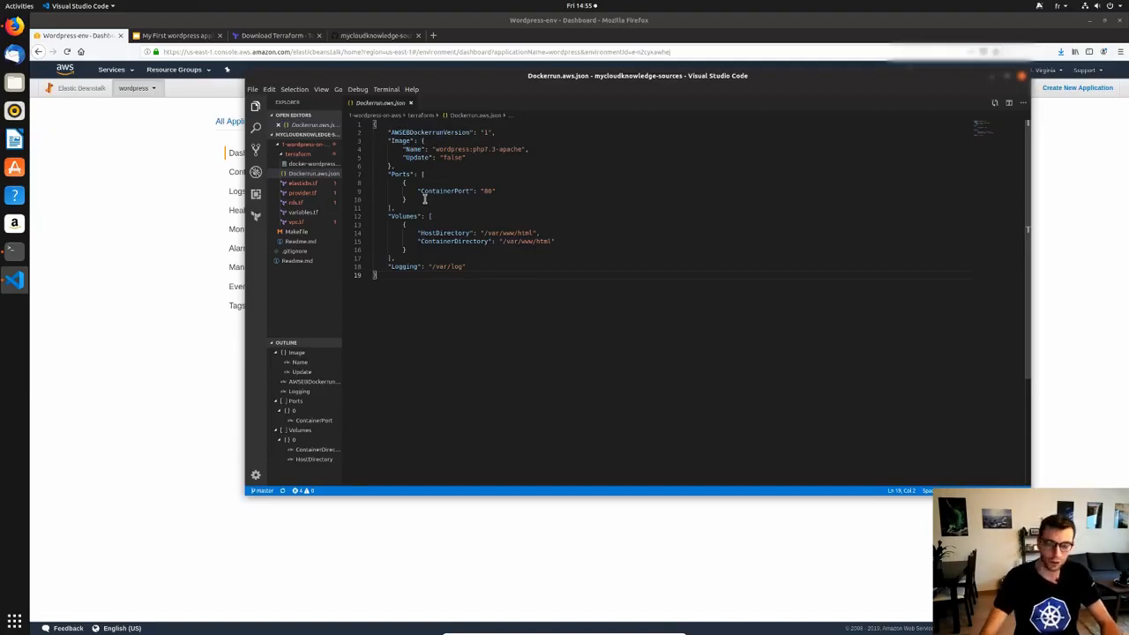
{"action": "left_click", "coordinate": [226, 326]}
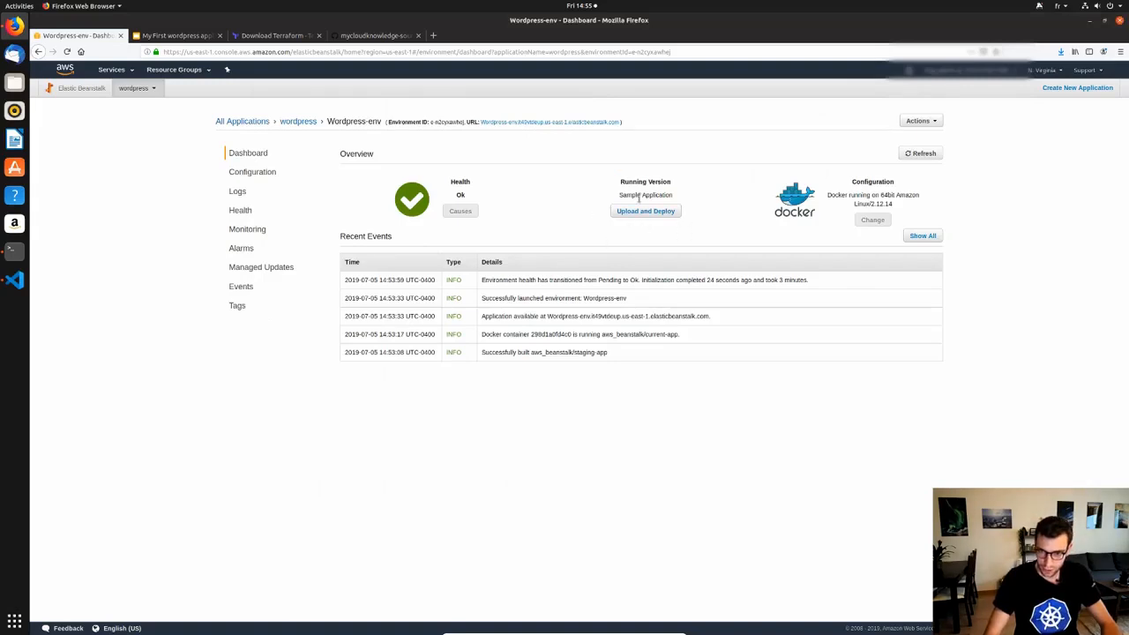
Attach Dockerrun.aws.json from 1-wordpress-on-aws/terraform as the new application version file.
{"action": "left_click", "coordinate": [650, 215]}
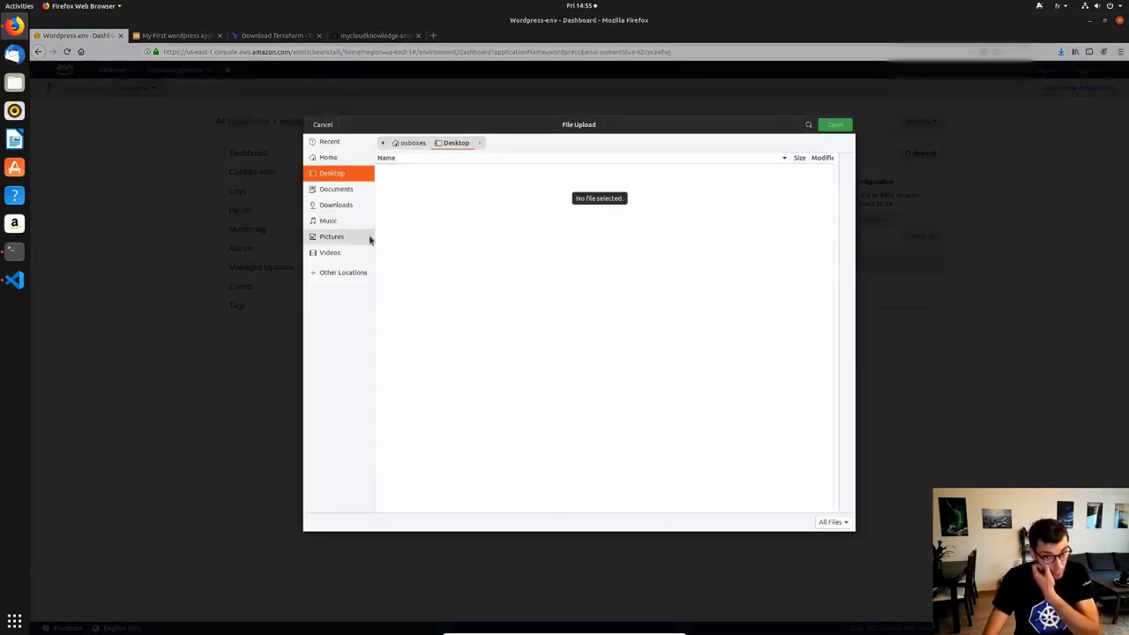
{"action": "left_click", "coordinate": [338, 157]}
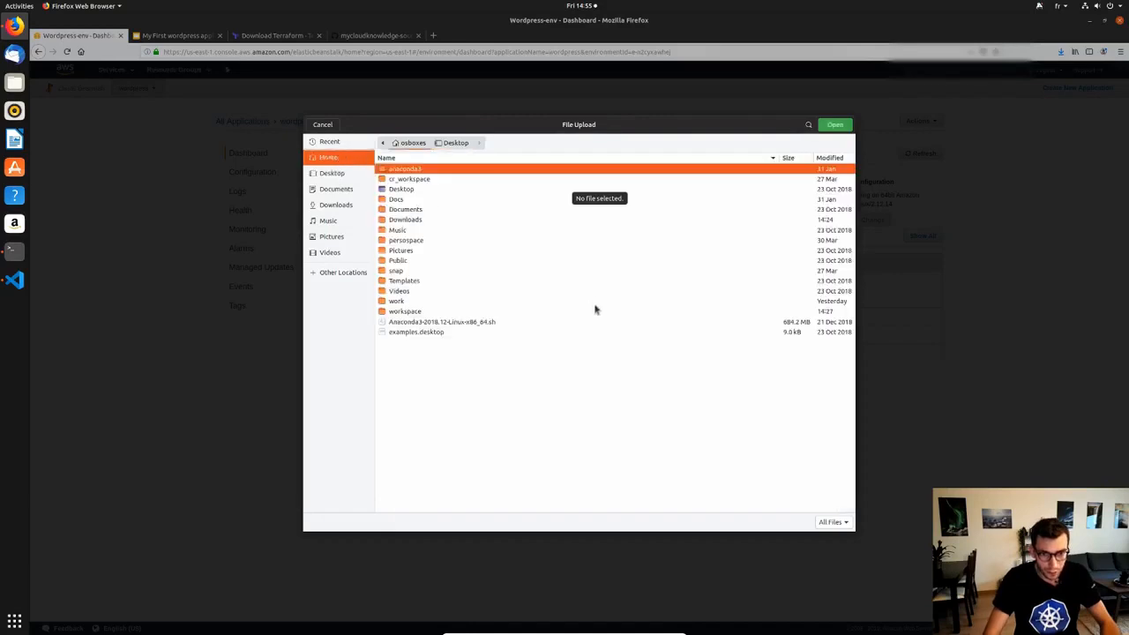
{"action": "double_click", "coordinate": [418, 313]}
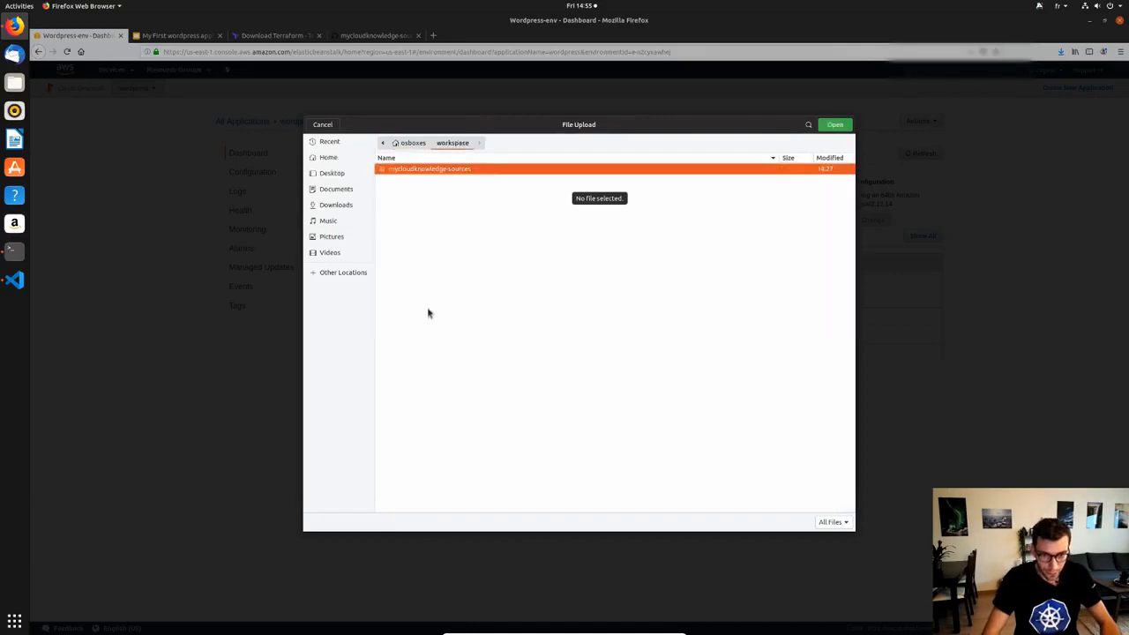
{"action": "double_click", "coordinate": [436, 170]}
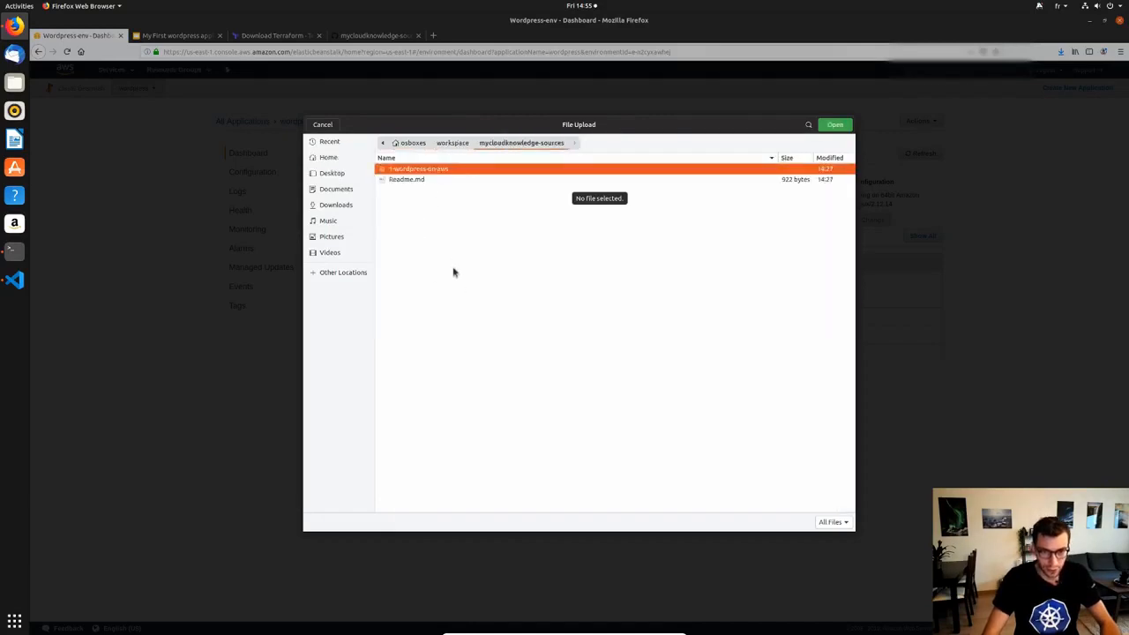
{"action": "double_click", "coordinate": [420, 170]}
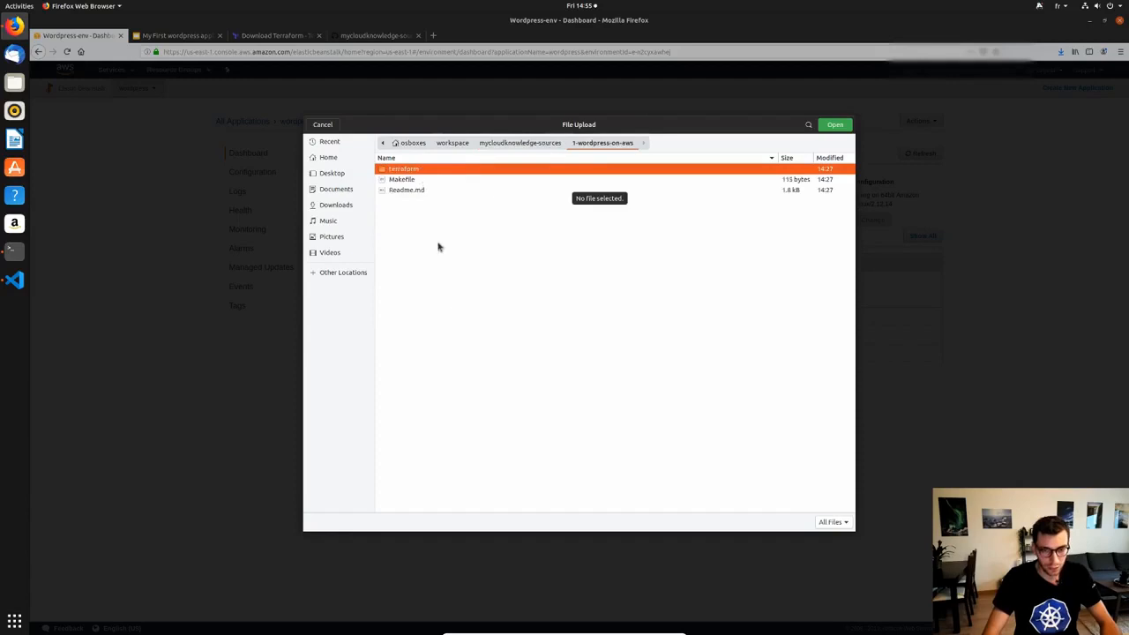
{"action": "double_click", "coordinate": [411, 170]}
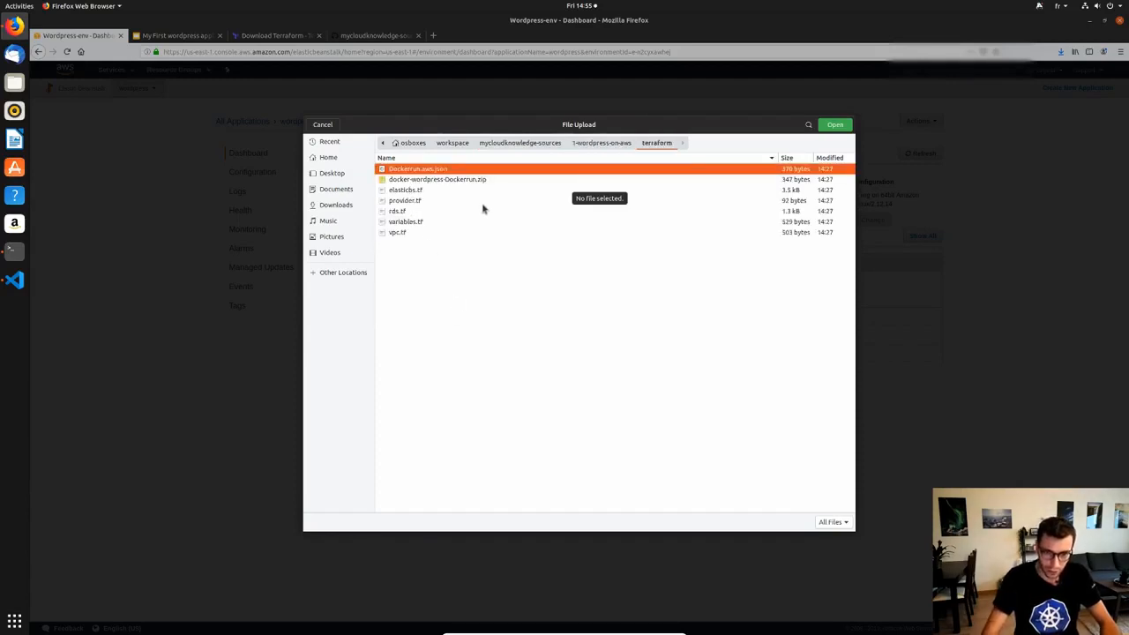
{"action": "double_click", "coordinate": [434, 172]}
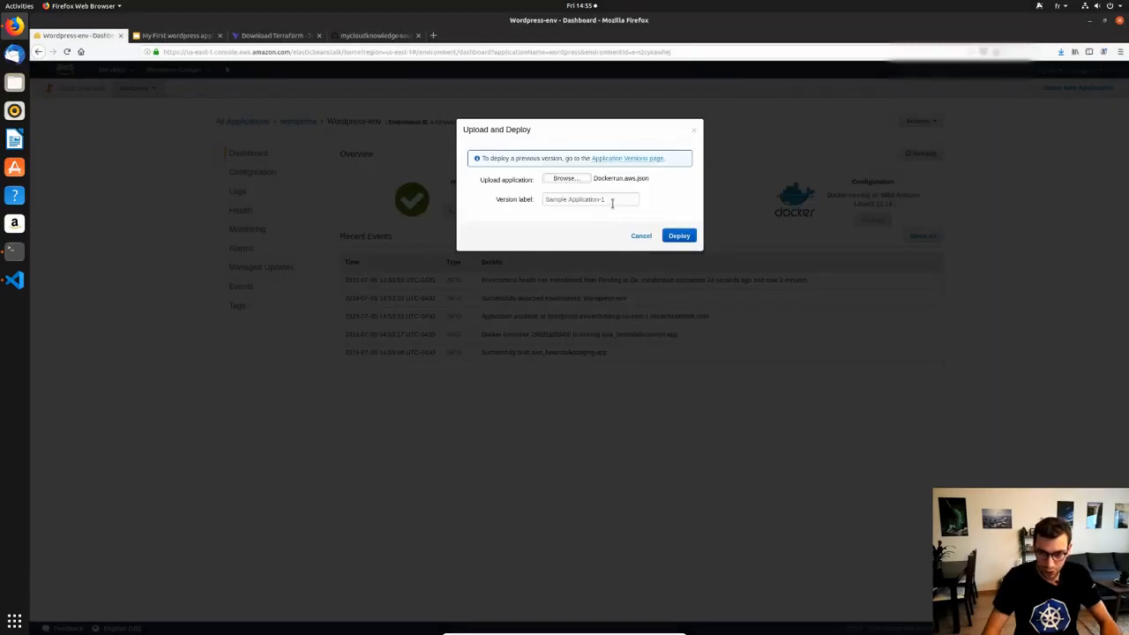
Deploy Dockerrun.aws.json to Wordpress-env under the version label 'wordpress1'.
{"action": "triple_click", "coordinate": [553, 196]}
{"action": "type", "text": "wordpress1"}
{"action": "left_click", "coordinate": [679, 236]}
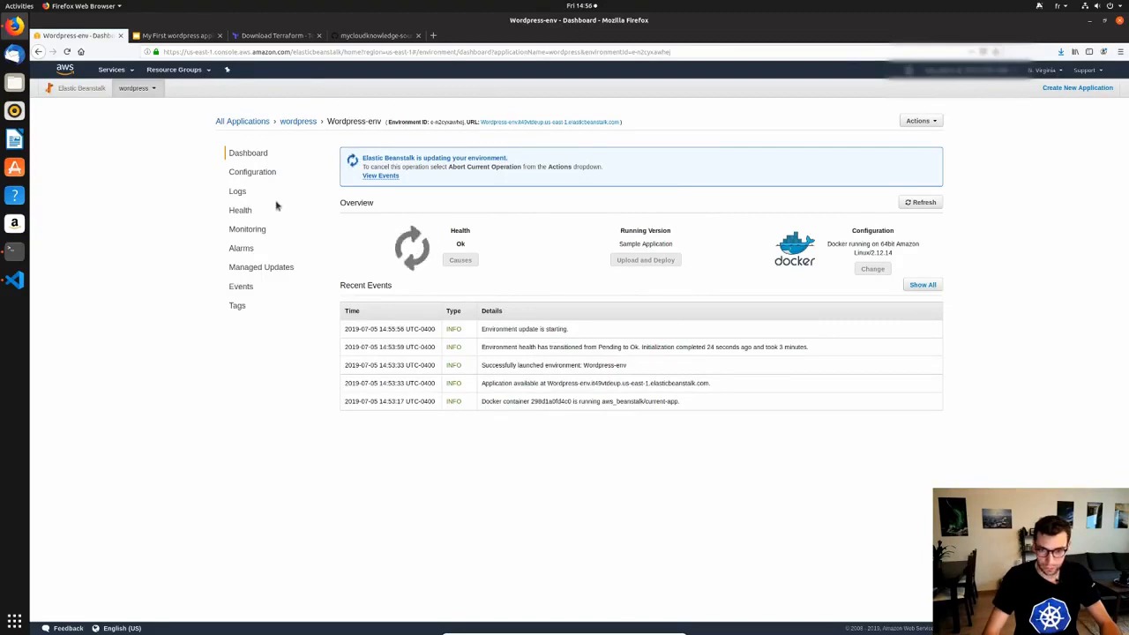
{"action": "left_click", "coordinate": [256, 173]}
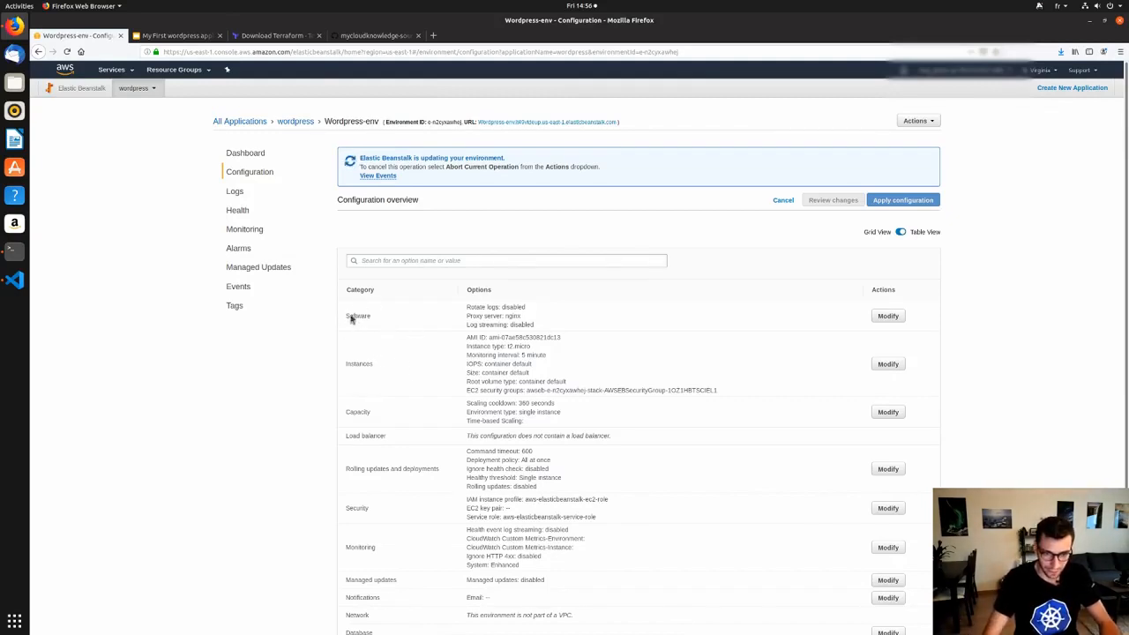
Open Wordpress-env's Software settings for modification.
{"action": "left_click", "coordinate": [885, 317]}
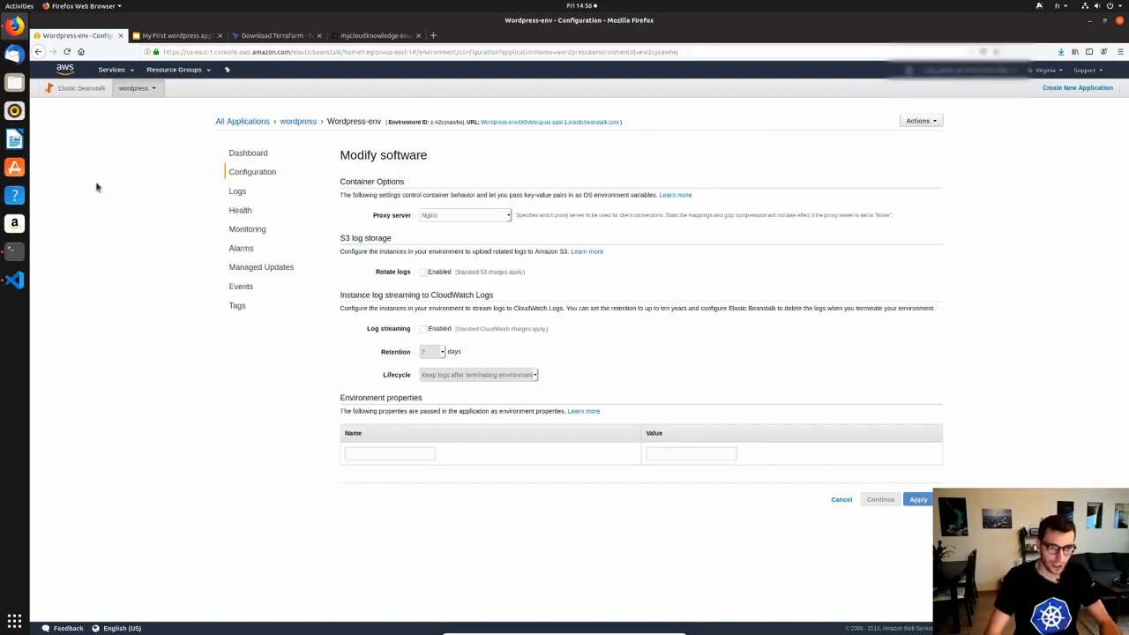
Copy WORDPRESS_DB_HOST and WORDPRESS_DB_USER from Readme.md into the first two property Name fields.
{"action": "left_click", "coordinate": [15, 280]}
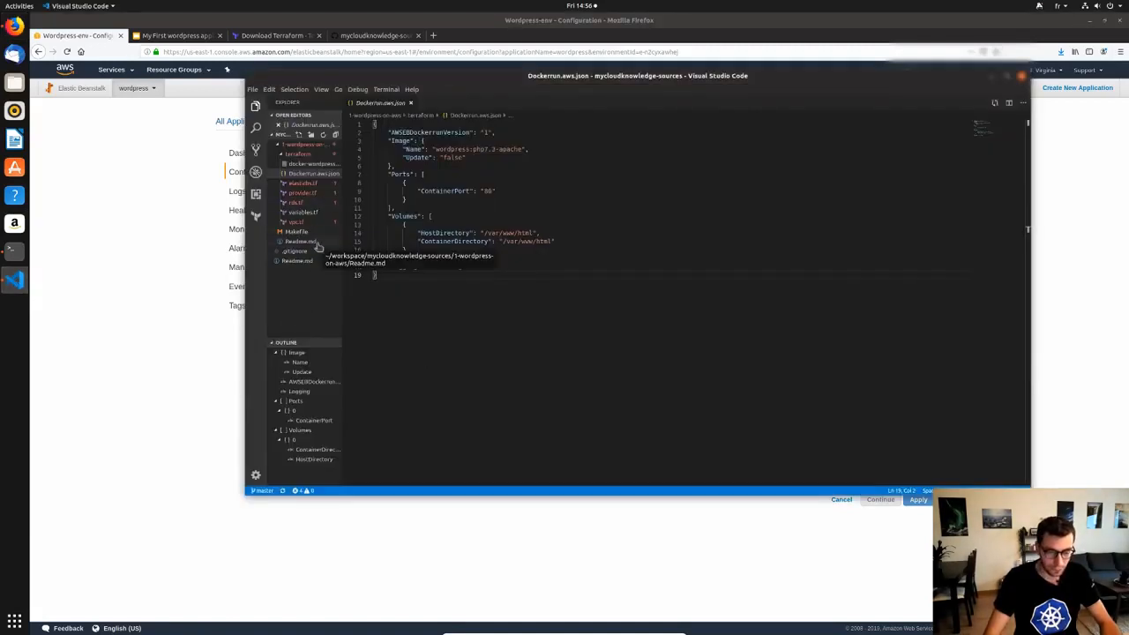
{"action": "left_click", "coordinate": [316, 243]}
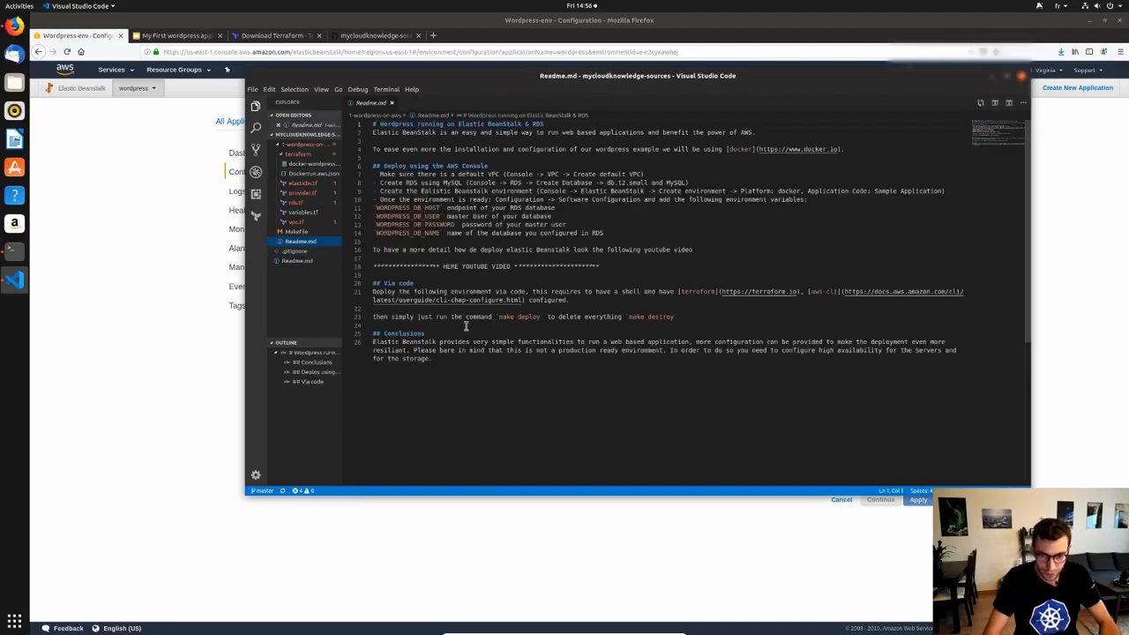
{"action": "double_click", "coordinate": [406, 208]}
{"action": "key", "text": "ctrl+c"}
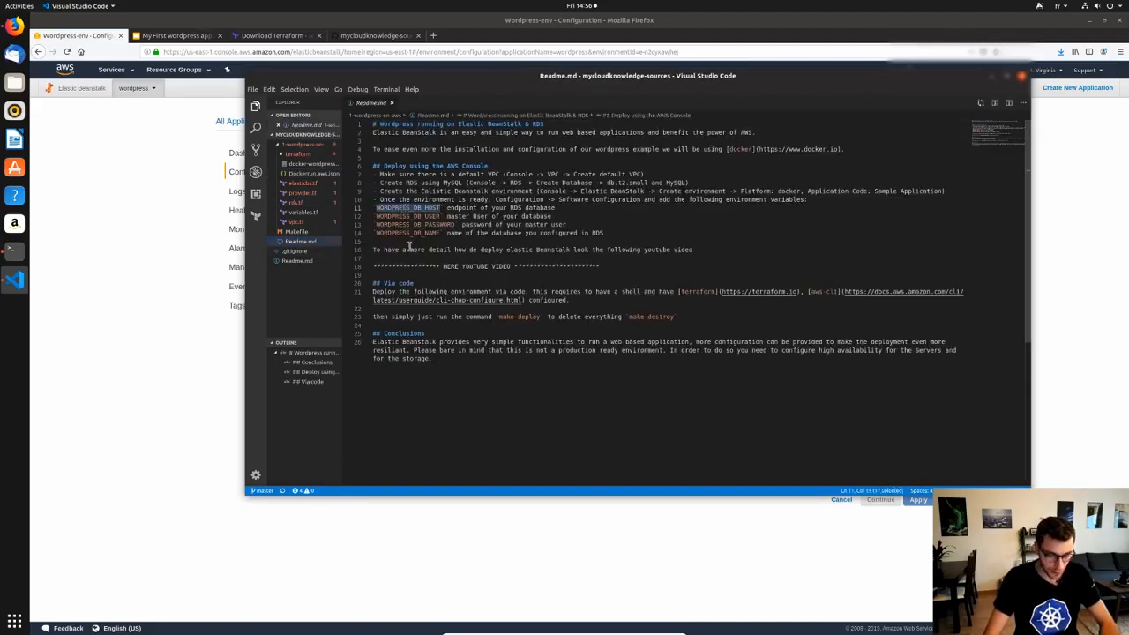
{"action": "left_click", "coordinate": [163, 290]}
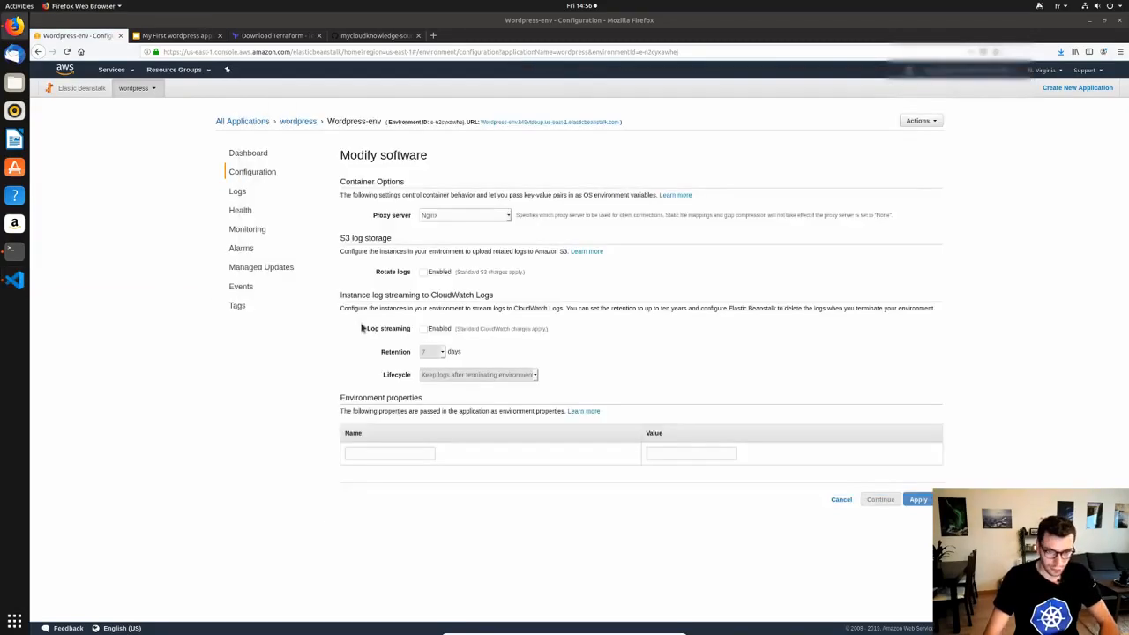
{"action": "left_click", "coordinate": [391, 454]}
{"action": "key", "text": "ctrl+v"}
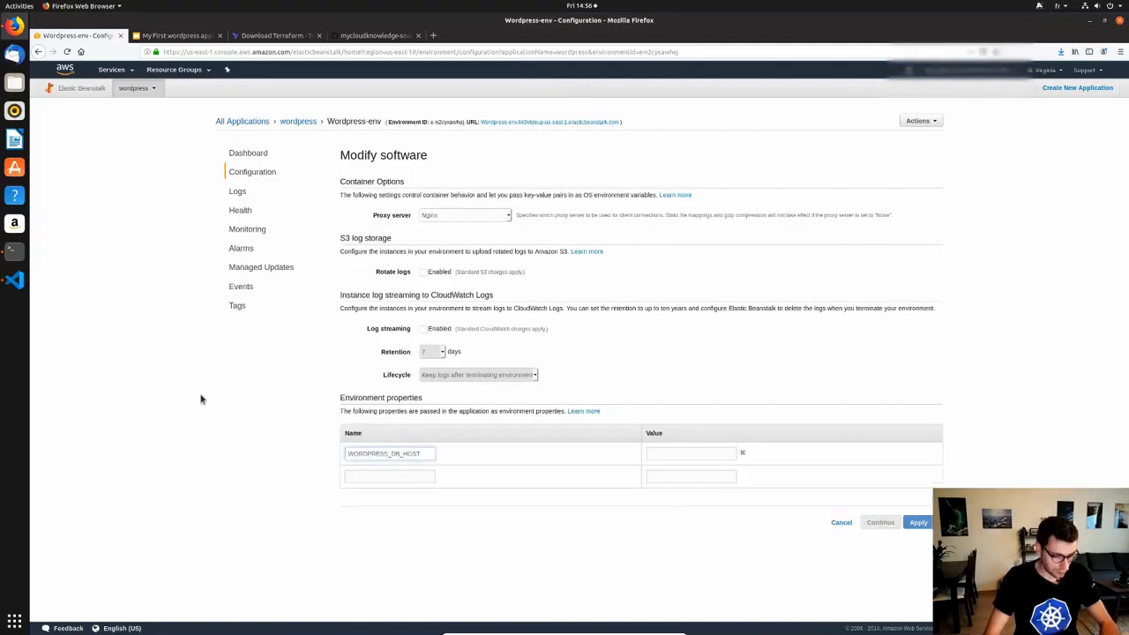
{"action": "key", "text": "alt+Tab"}
{"action": "double_click", "coordinate": [412, 224]}
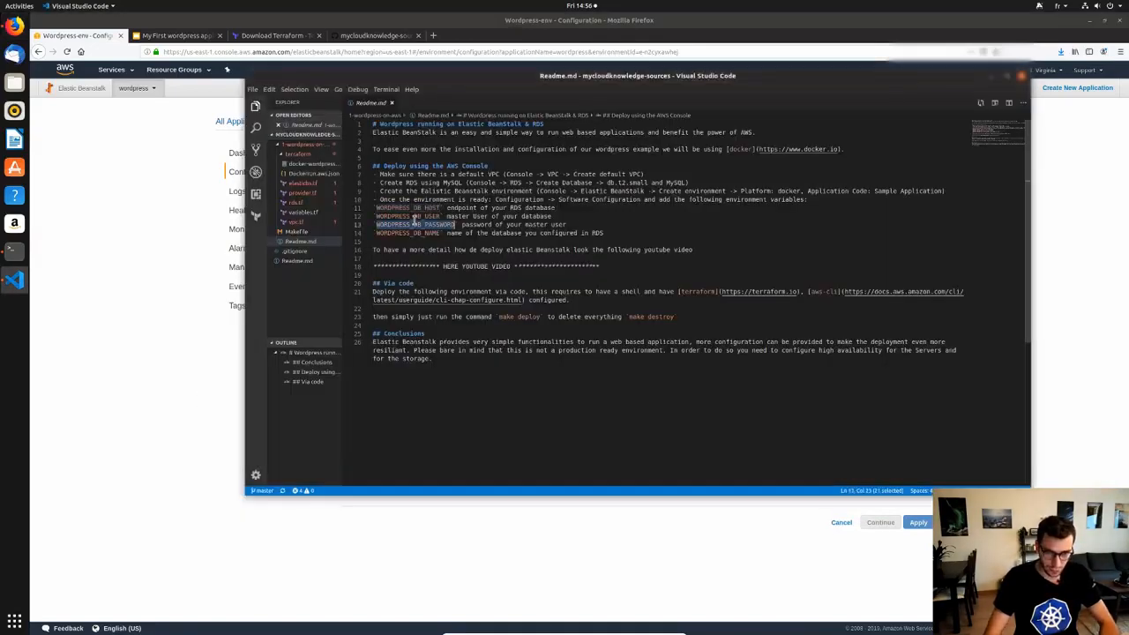
{"action": "double_click", "coordinate": [413, 216]}
{"action": "key", "text": "ctrl+c"}
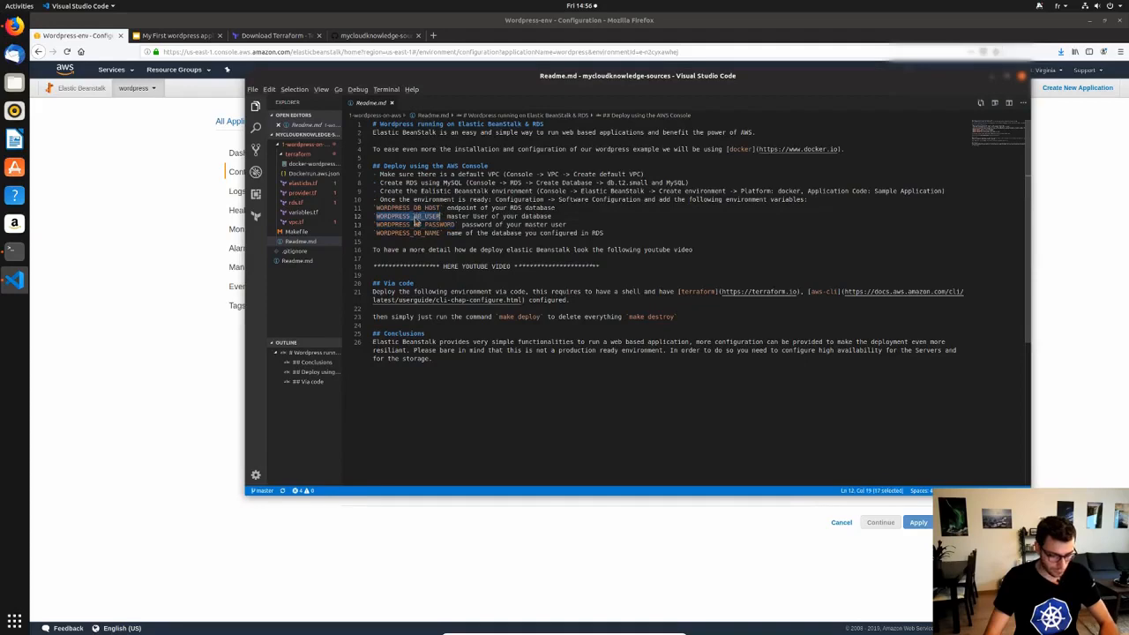
{"action": "key", "text": "alt+Tab"}
{"action": "left_click", "coordinate": [410, 477]}
{"action": "key", "text": "ctrl+v"}
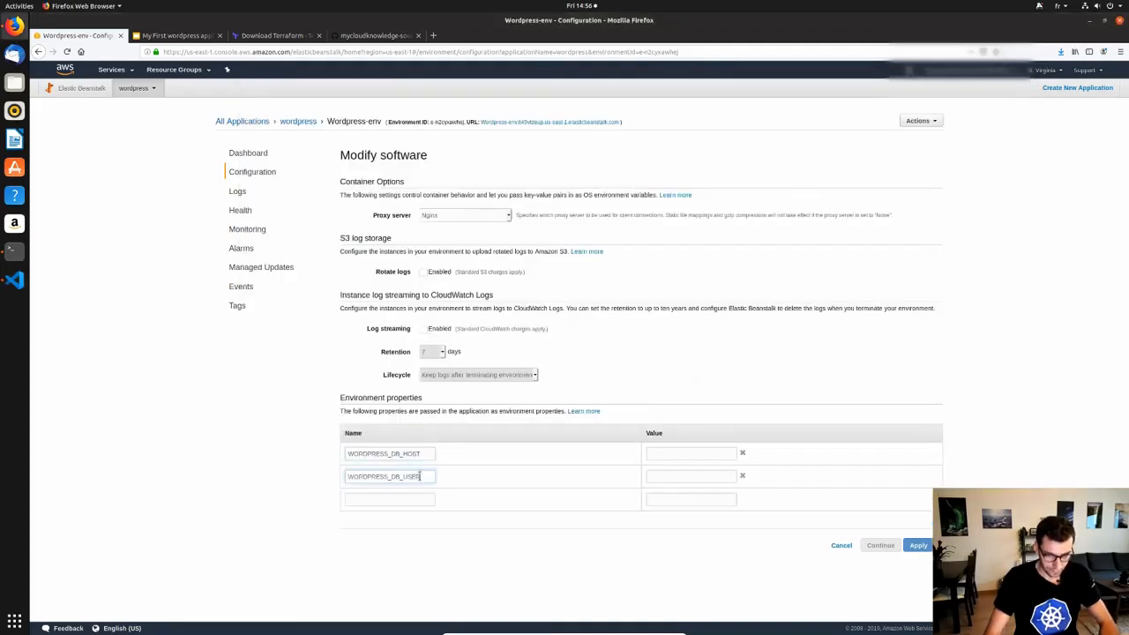
Add WORDPRESS_DB_PASSWORD and WORDPRESS_DB_NAME from the readme as the third and fourth property names.
{"action": "key", "text": "alt+Tab"}
{"action": "double_click", "coordinate": [422, 224]}
{"action": "key", "text": "ctrl+c"}
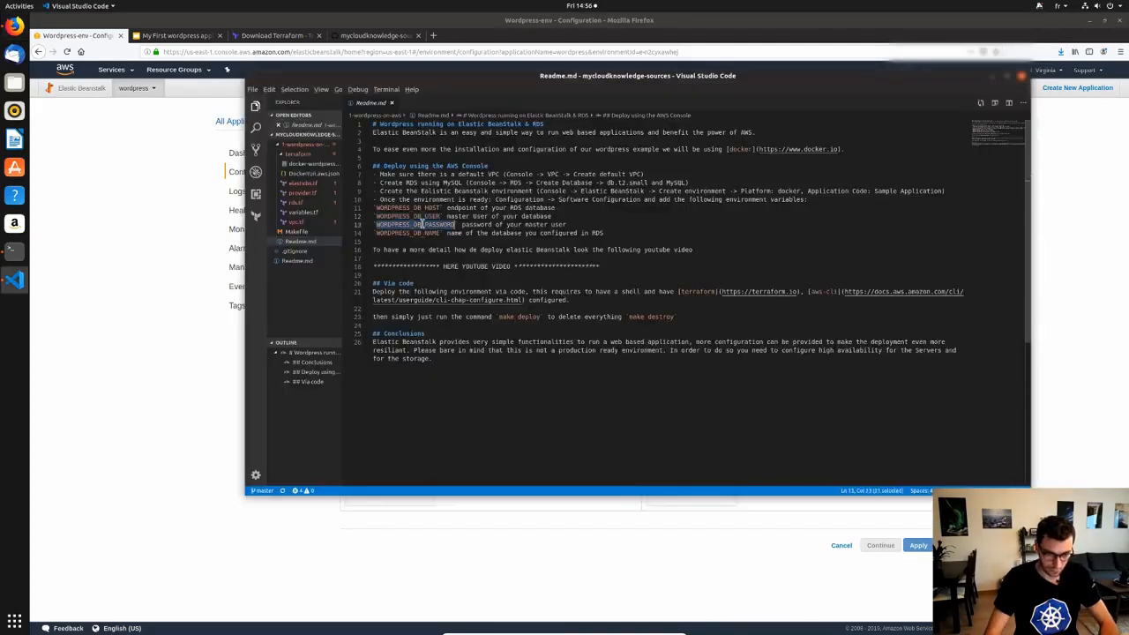
{"action": "key", "text": "alt+Tab"}
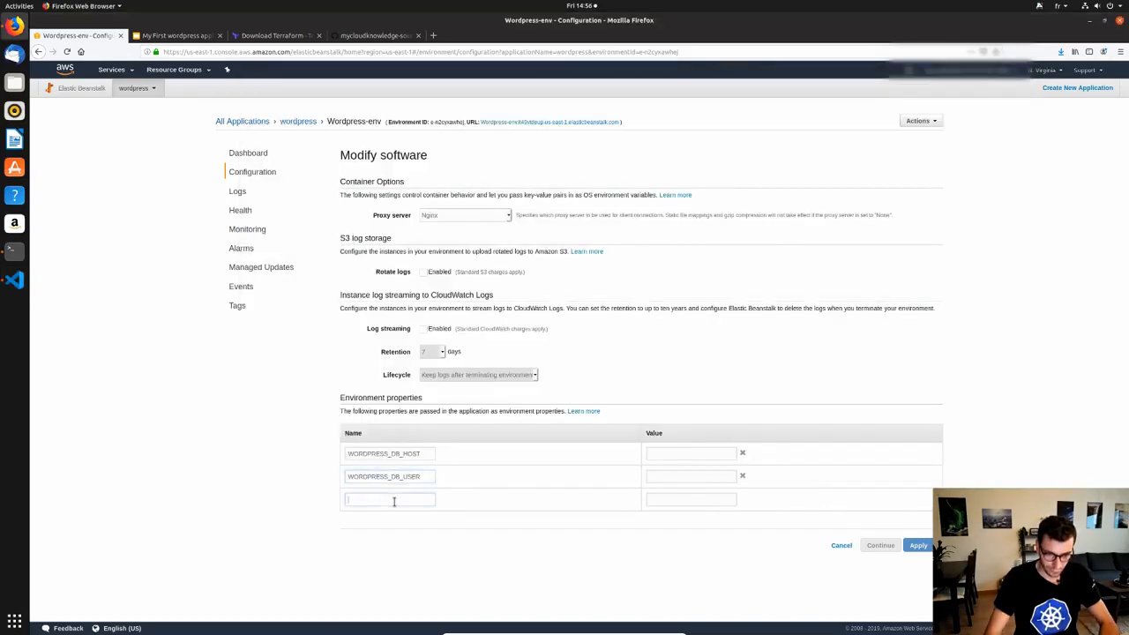
{"action": "left_click", "coordinate": [393, 500]}
{"action": "key", "text": "ctrl+v"}
{"action": "key", "text": "alt+Tab"}
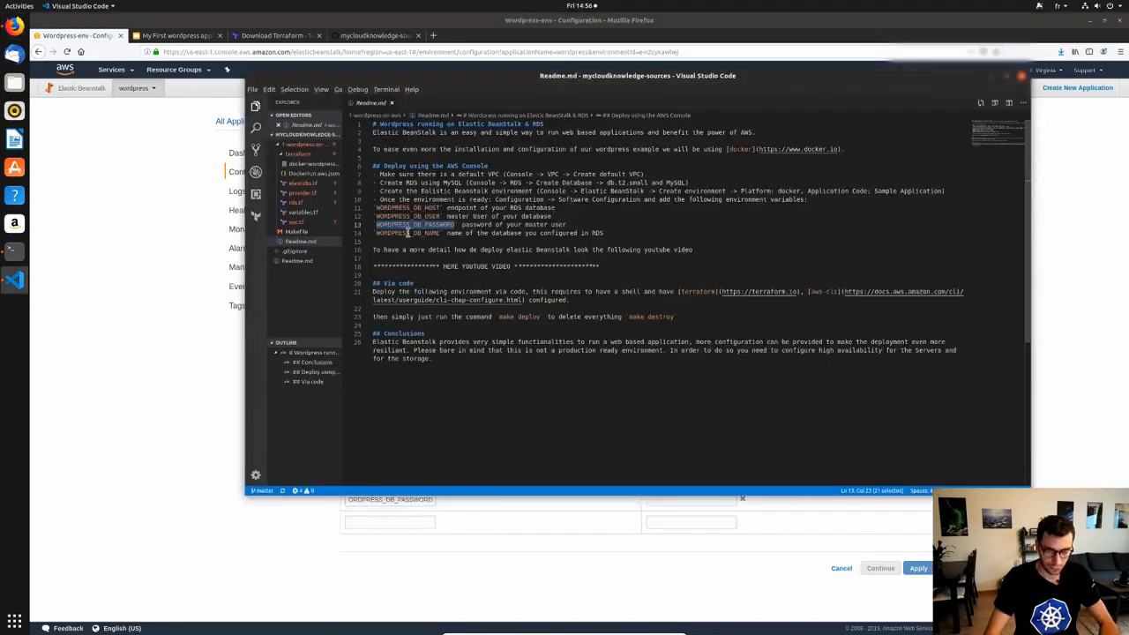
{"action": "double_click", "coordinate": [408, 233]}
{"action": "key", "text": "ctrl+c"}
{"action": "key", "text": "alt+Tab"}
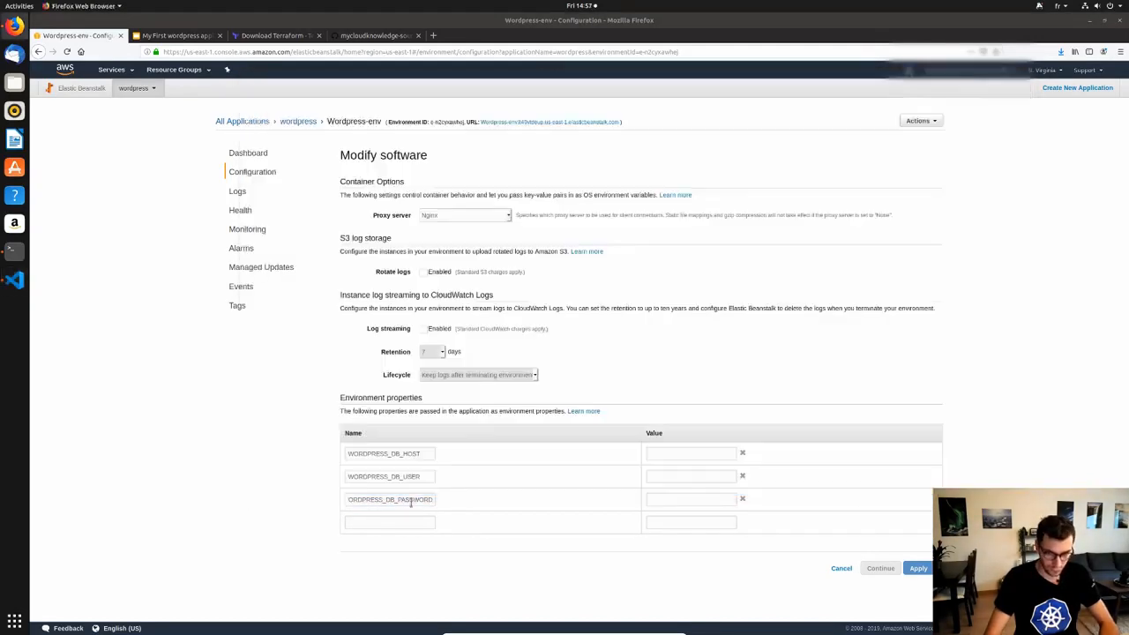
{"action": "left_click", "coordinate": [396, 523]}
{"action": "key", "text": "ctrl+v"}
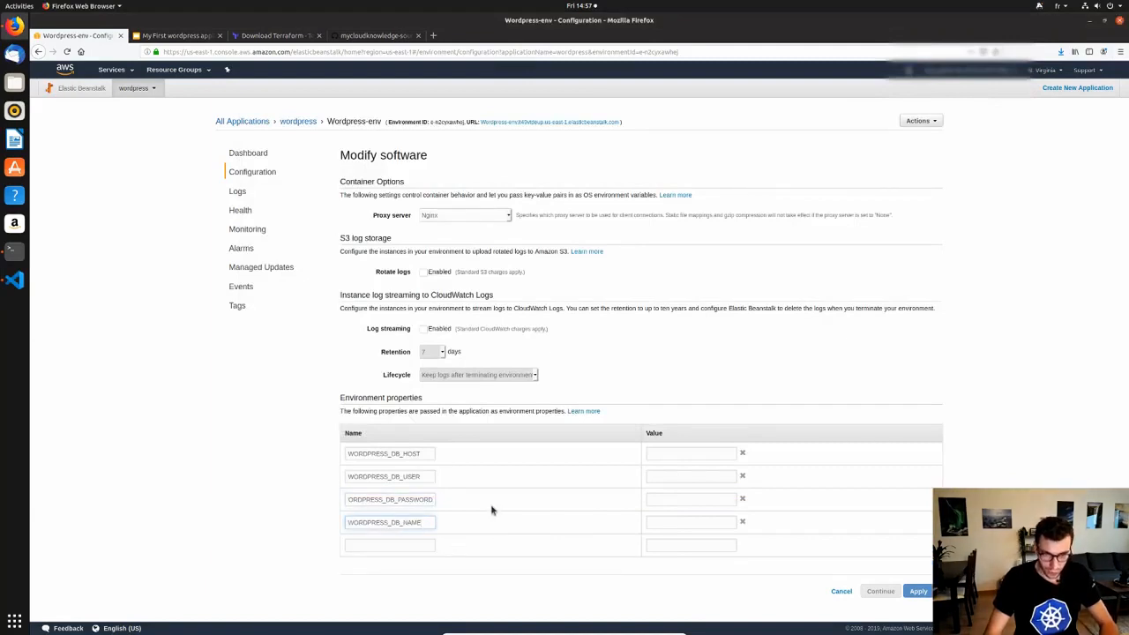
{"action": "left_click", "coordinate": [654, 455]}
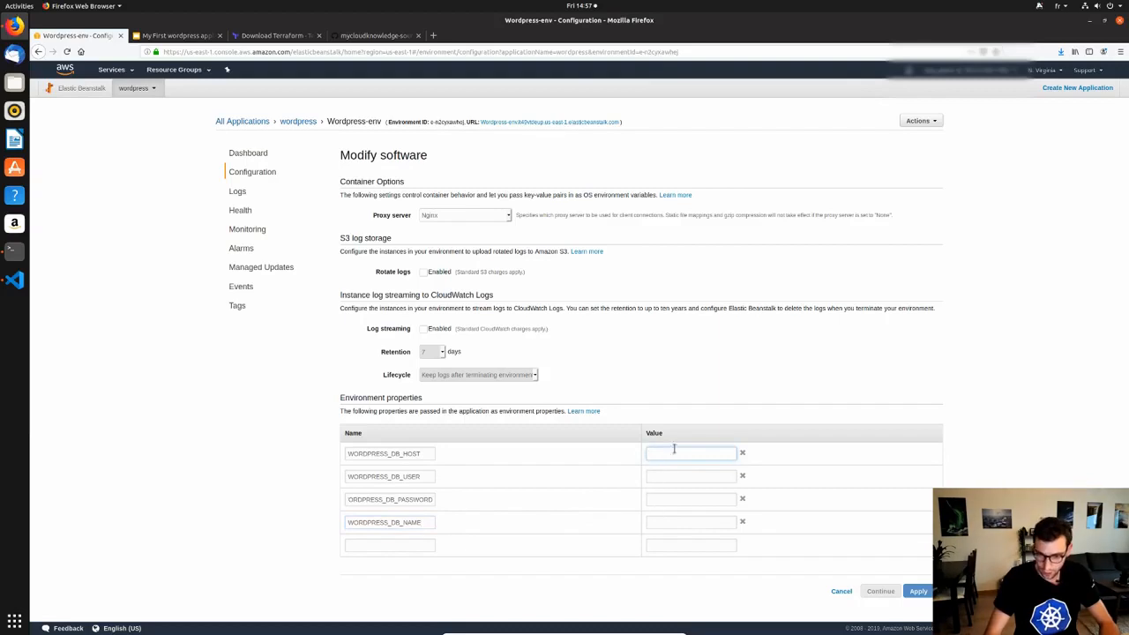
Enter the master username, the database password and 'wordpress' as the USER, PASSWORD and NAME values.
{"action": "left_click", "coordinate": [659, 477]}
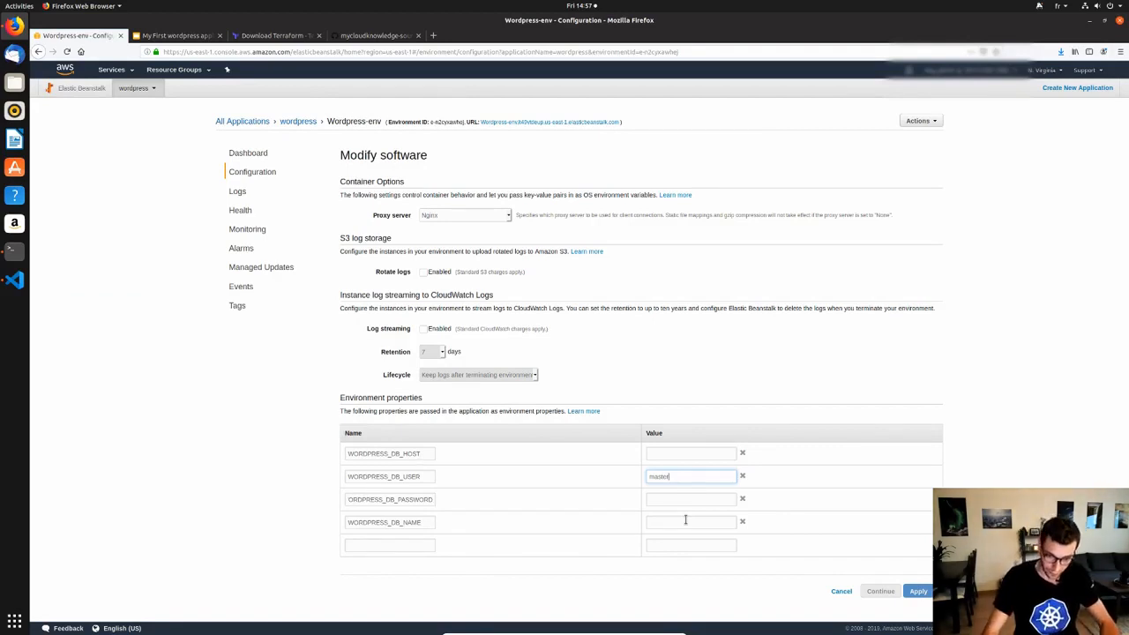
{"action": "left_click", "coordinate": [693, 499]}
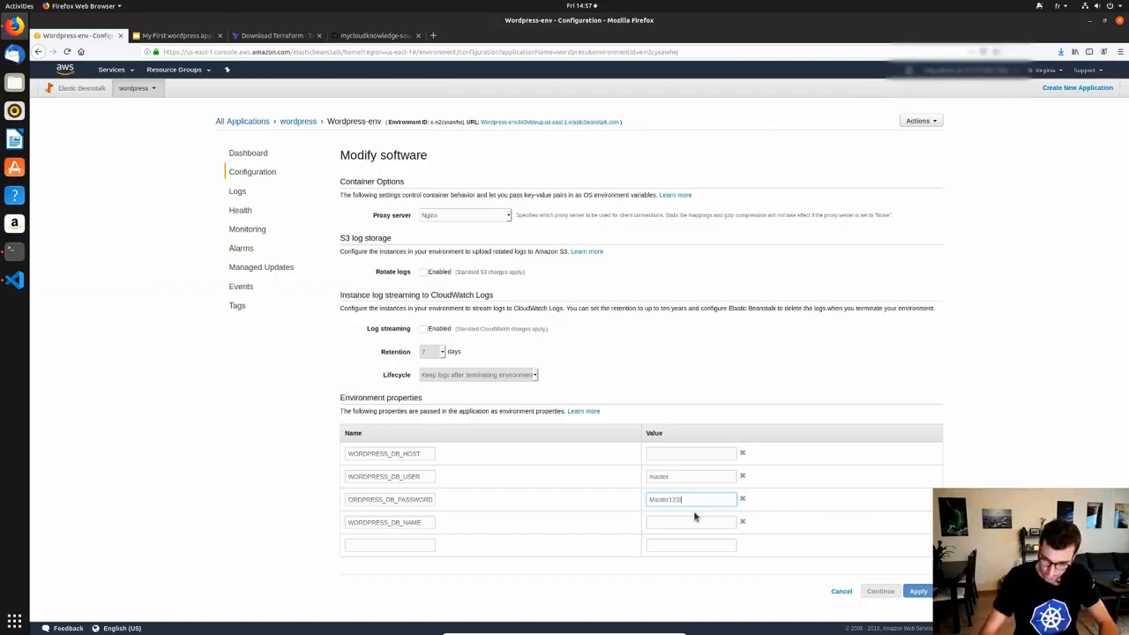
{"action": "left_click", "coordinate": [658, 522]}
{"action": "type", "text": "wordpress"}
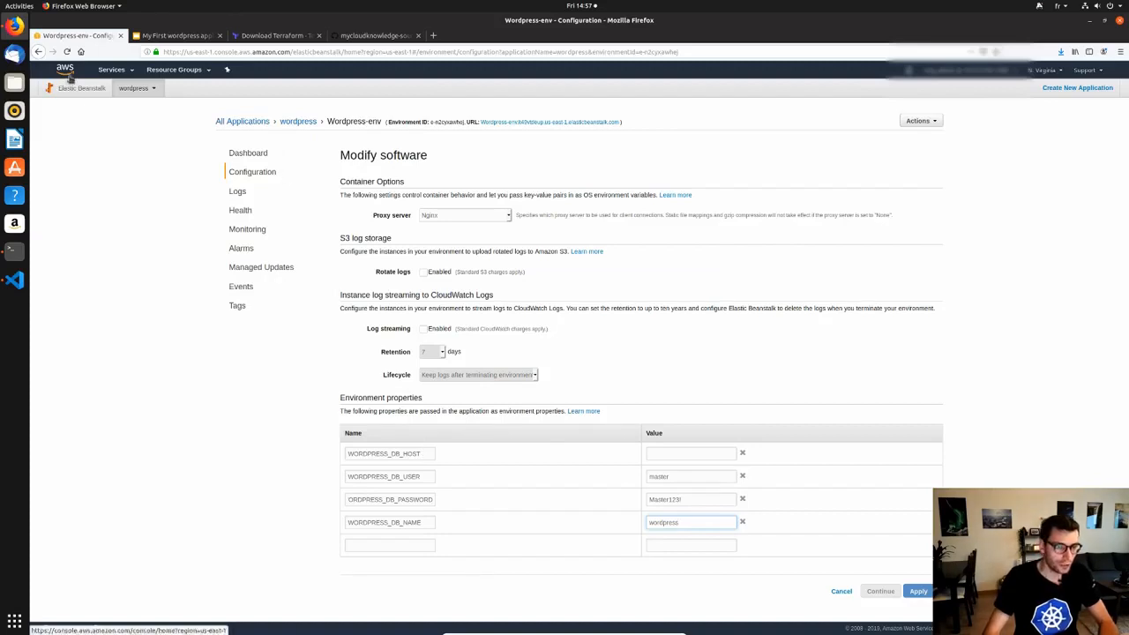
{"action": "left_click", "coordinate": [130, 71]}
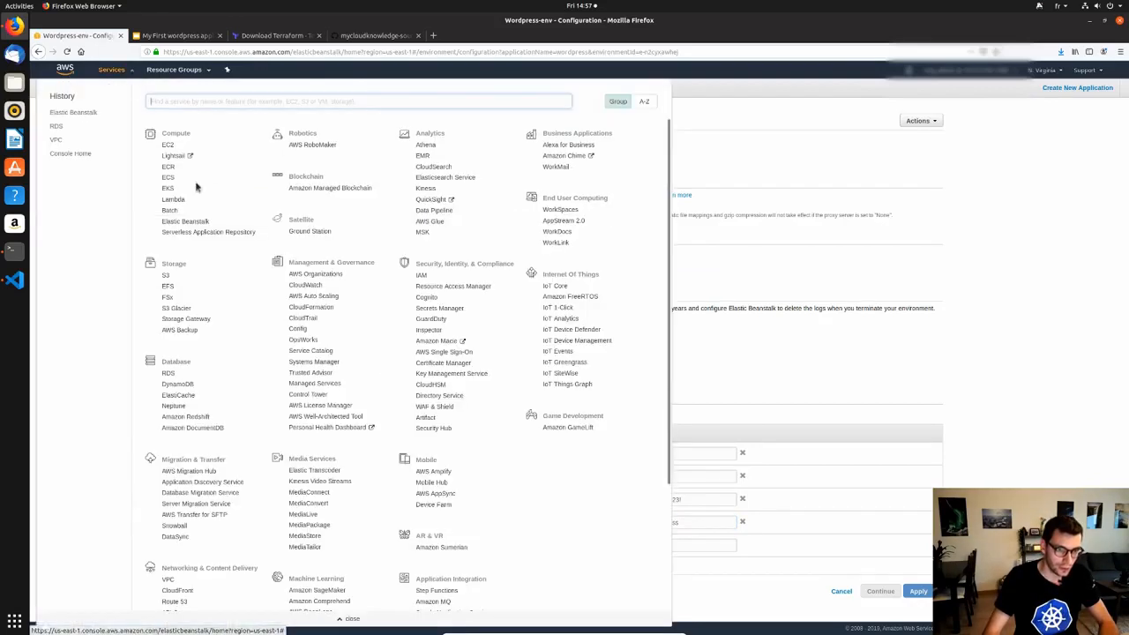
Copy the wordpress-db endpoint from RDS in a new tab and paste it as WORDPRESS_DB_HOST's value.
{"action": "middle_click", "coordinate": [54, 128]}
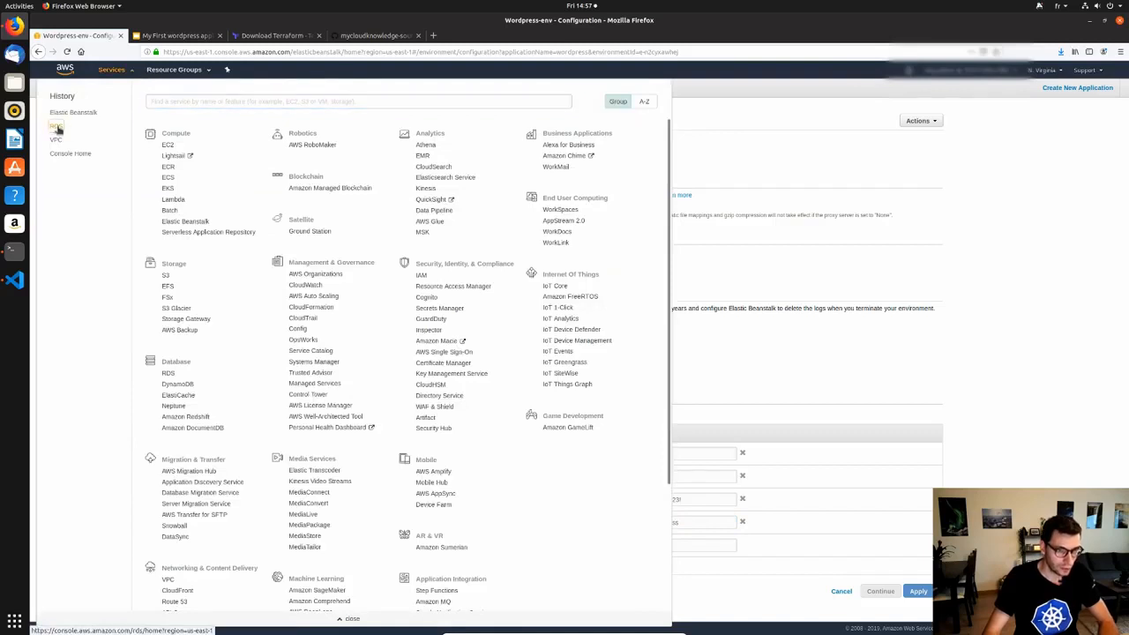
{"action": "left_click", "coordinate": [116, 75]}
{"action": "left_click", "coordinate": [165, 38]}
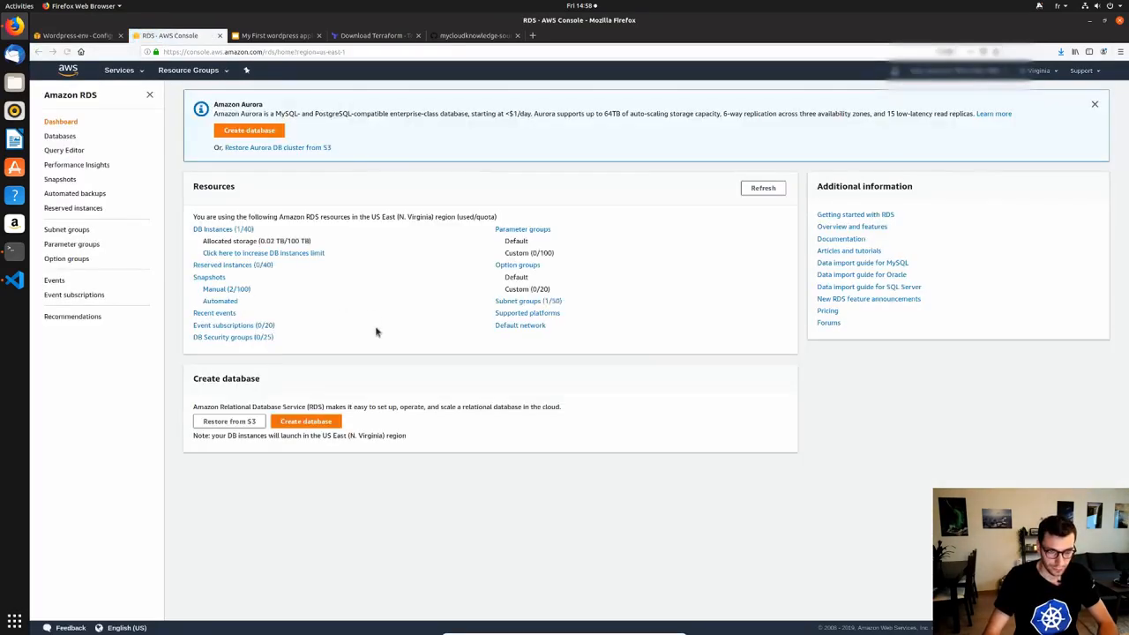
{"action": "left_click", "coordinate": [240, 231]}
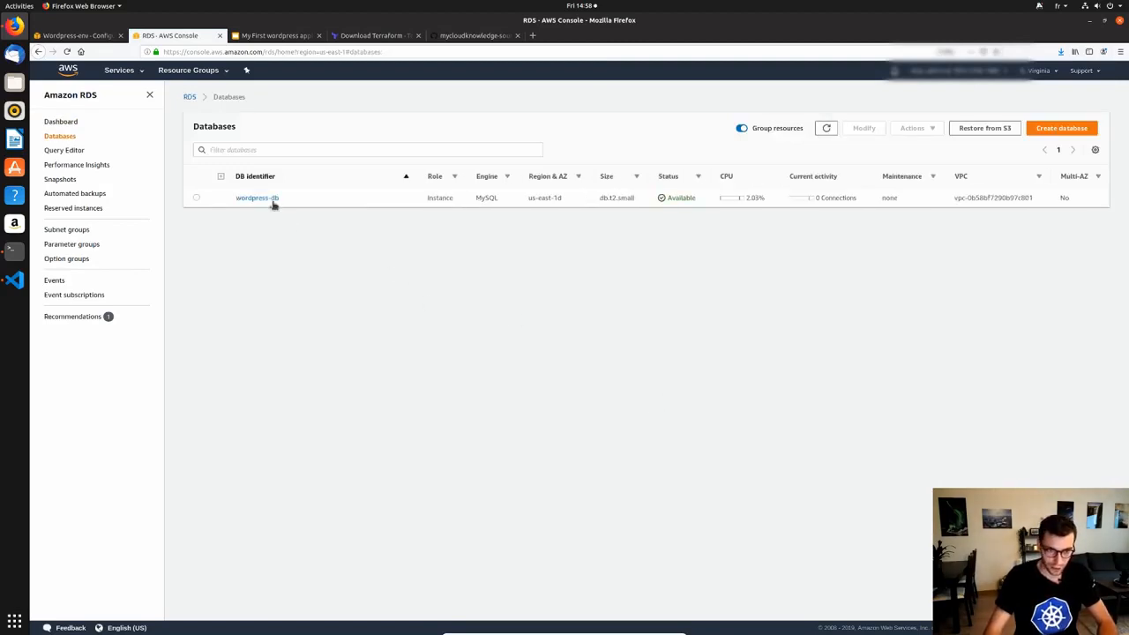
{"action": "left_click", "coordinate": [270, 199]}
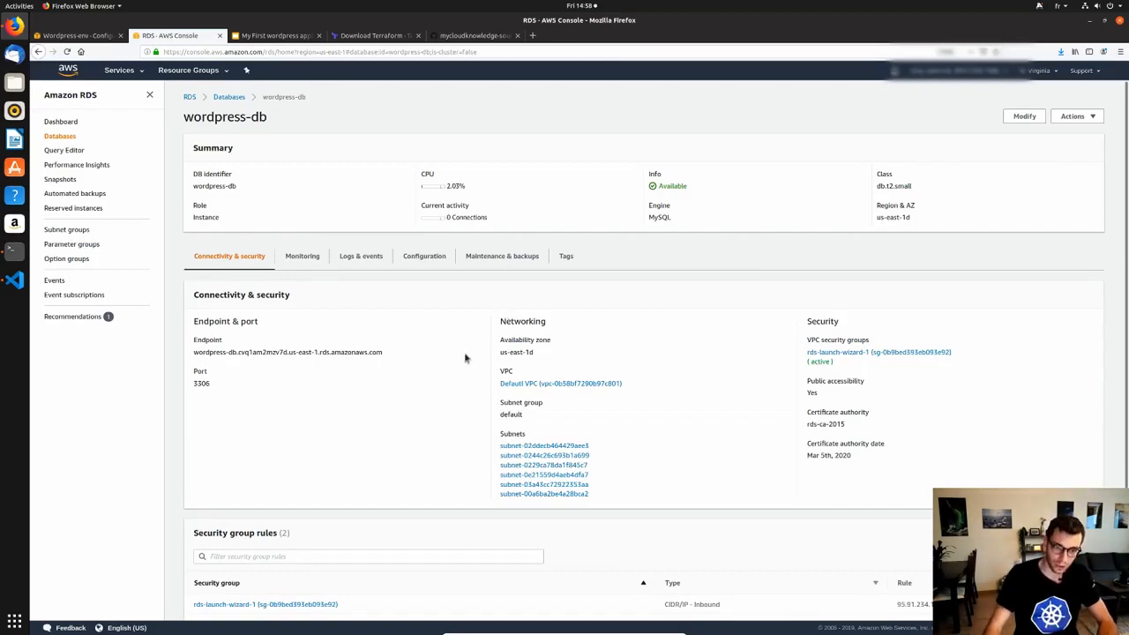
{"action": "triple_click", "coordinate": [351, 352]}
{"action": "triple_click", "coordinate": [351, 352]}
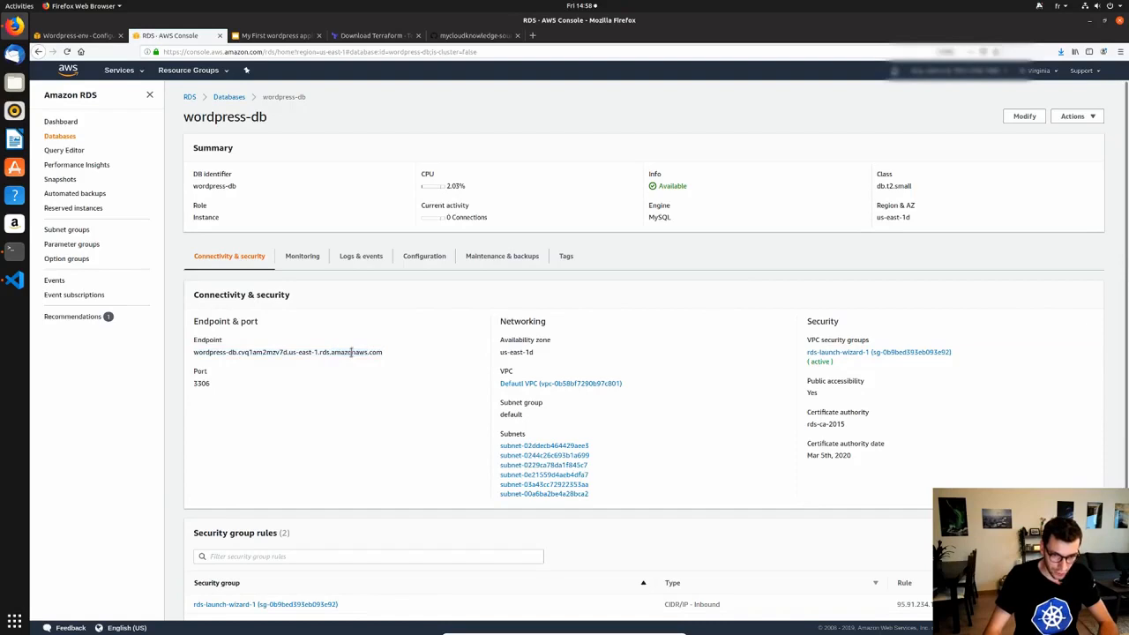
{"action": "left_click", "coordinate": [77, 35]}
{"action": "left_click", "coordinate": [681, 452]}
{"action": "key", "text": "ctrl+v"}
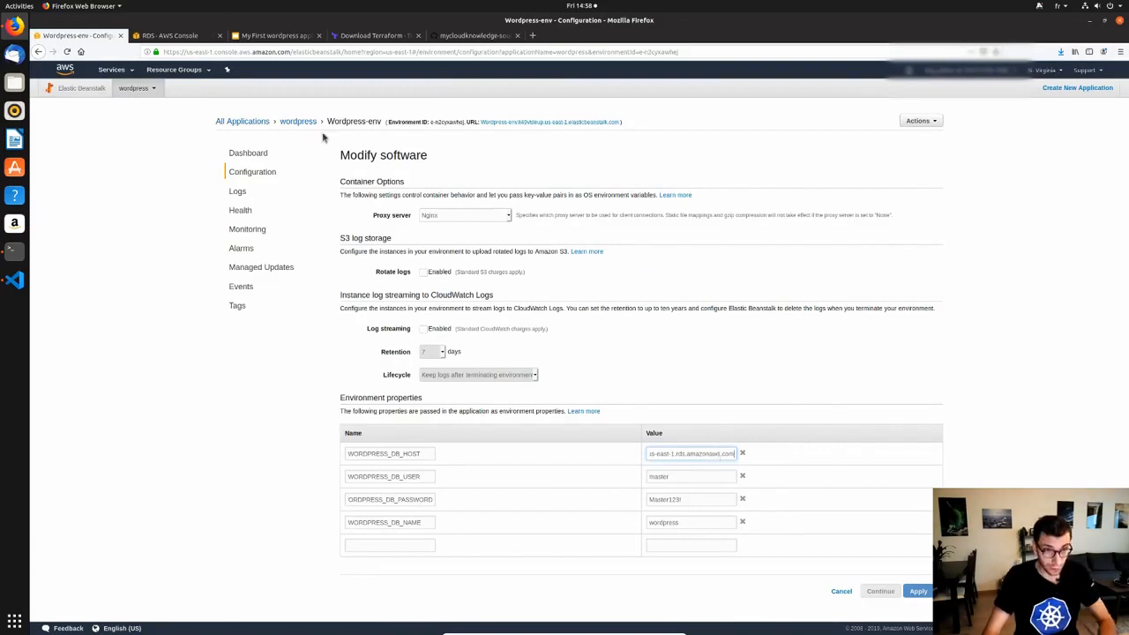
Open the rds-launch-wizard-1 security group from the wordpress-db instance details.
{"action": "left_click", "coordinate": [166, 36]}
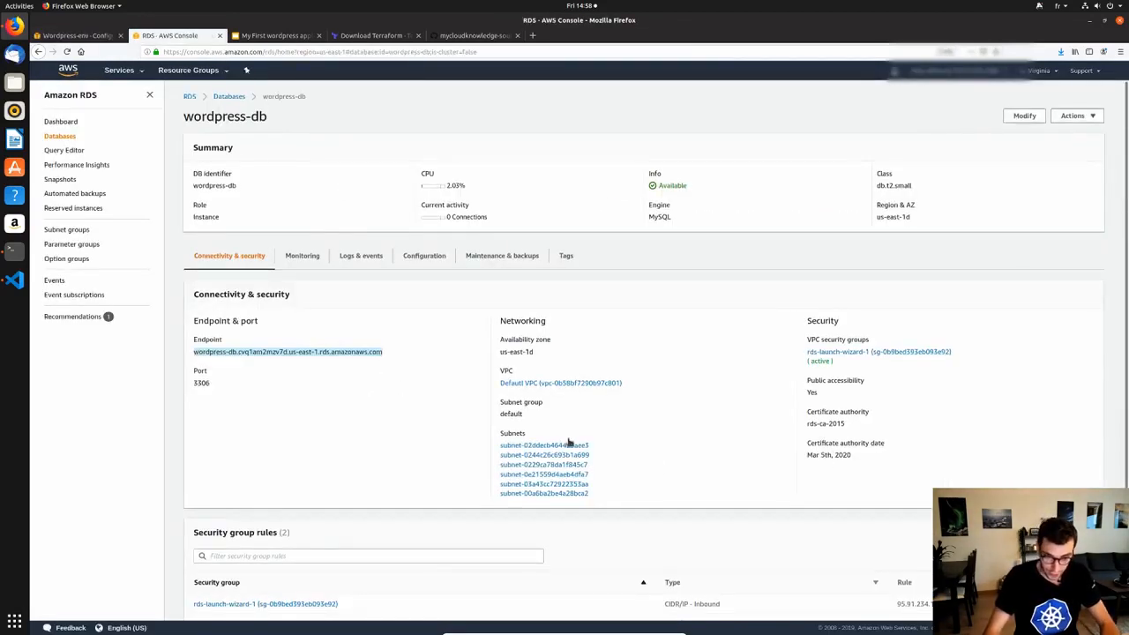
{"action": "scroll", "coordinate": [568, 445], "scroll_direction": "down", "scroll_amount": 3}
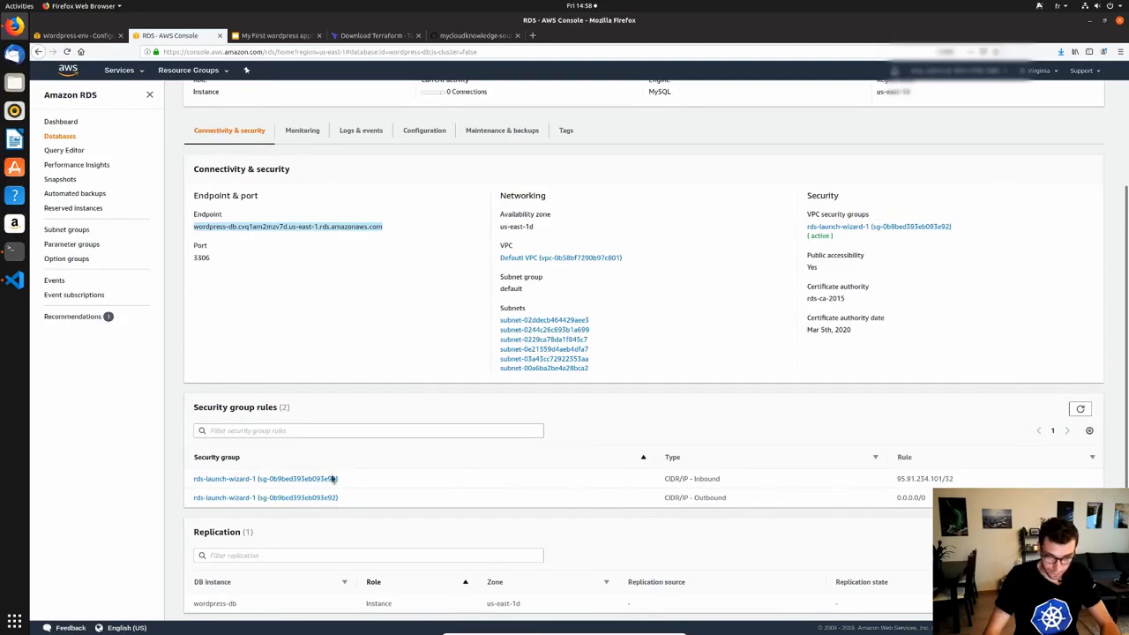
{"action": "scroll", "coordinate": [309, 471], "scroll_direction": "down", "scroll_amount": 1}
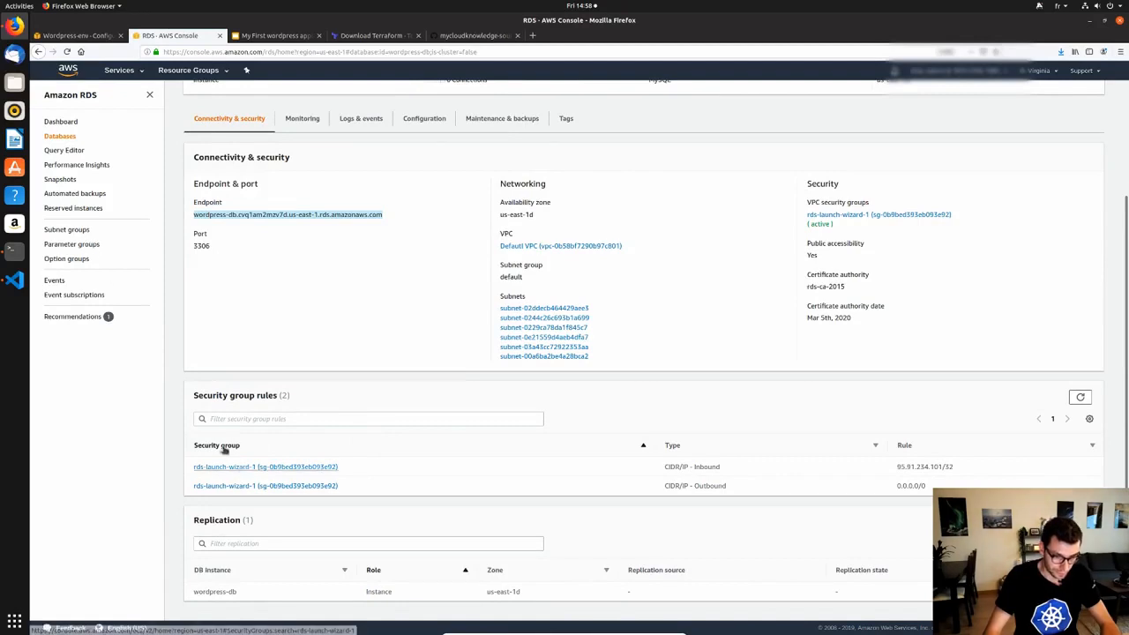
{"action": "left_click", "coordinate": [241, 469]}
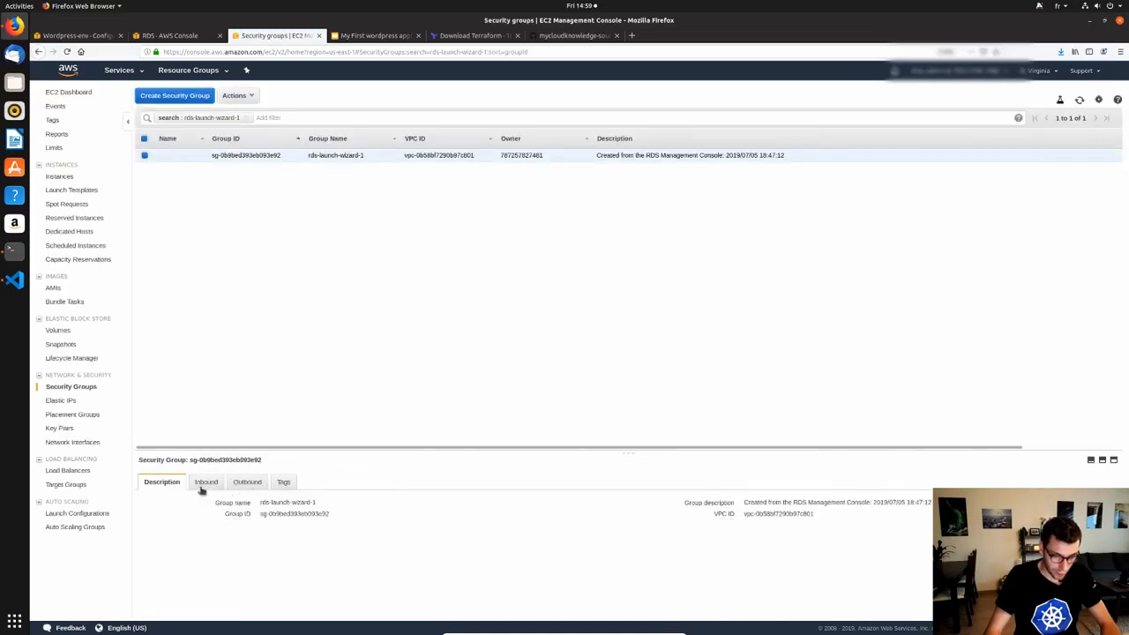
Review rds-launch-wizard-1's inbound MySQL rule, then head to the VPC service from the RDS tab.
{"action": "left_click", "coordinate": [205, 483]}
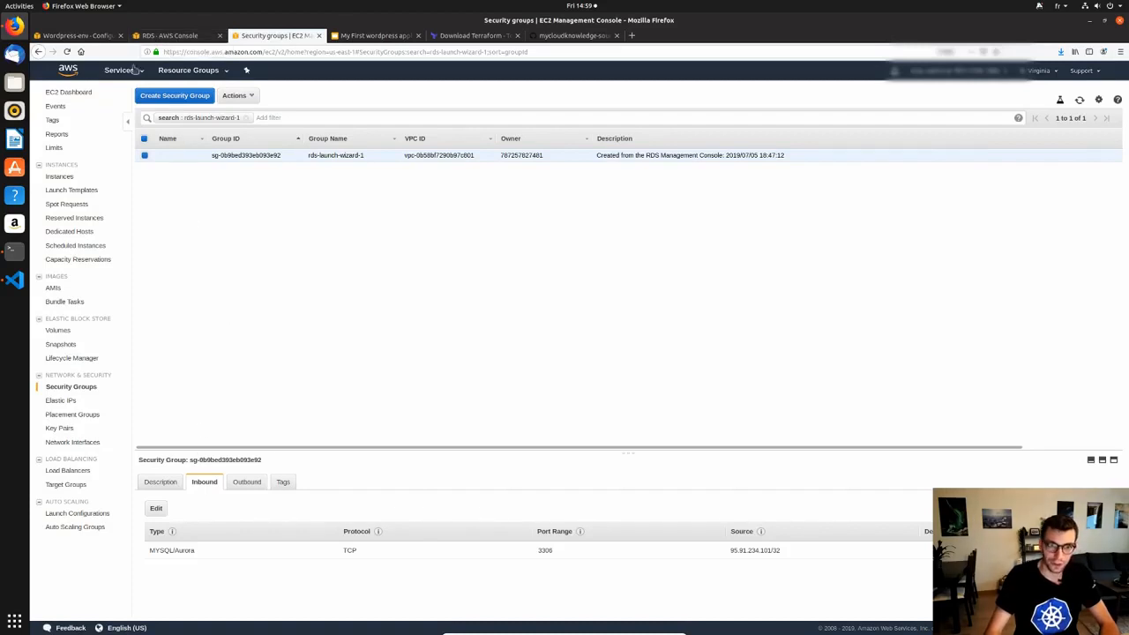
{"action": "left_click", "coordinate": [152, 38]}
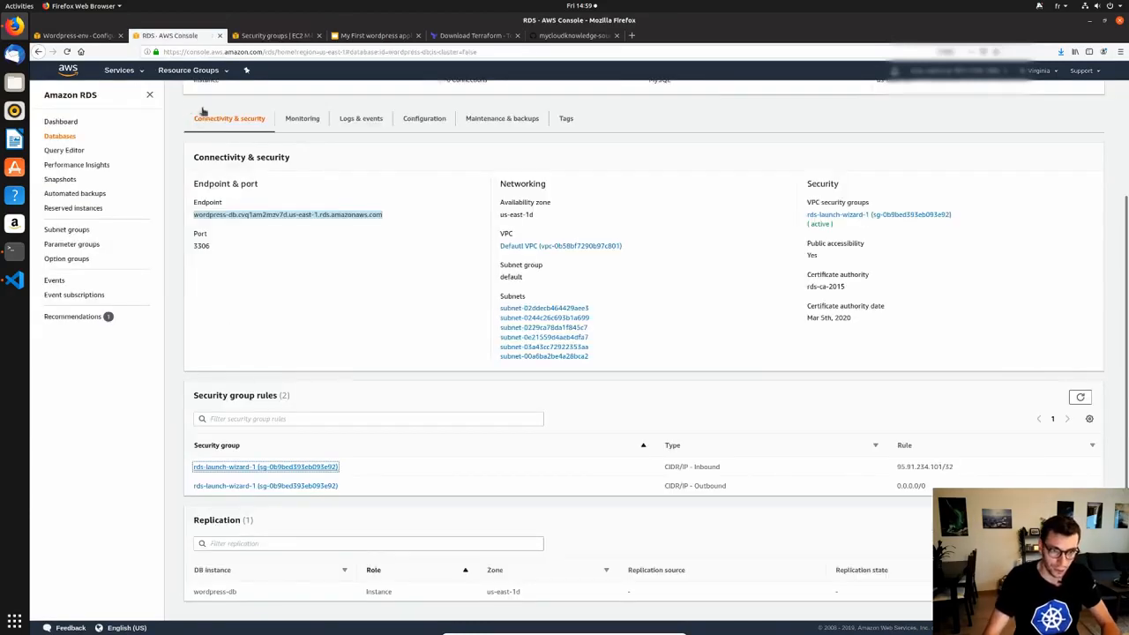
{"action": "key", "text": "alt+s"}
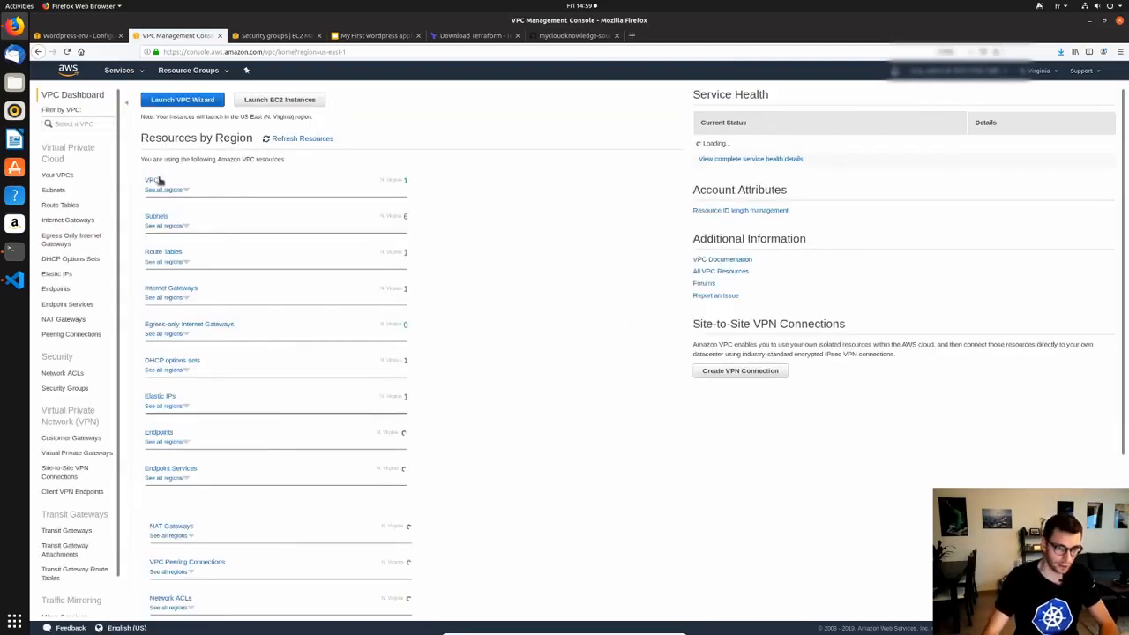
Copy the default VPC's 172.31.0.0/16 CIDR from Your VPCs and return to the security group.
{"action": "left_click", "coordinate": [153, 181]}
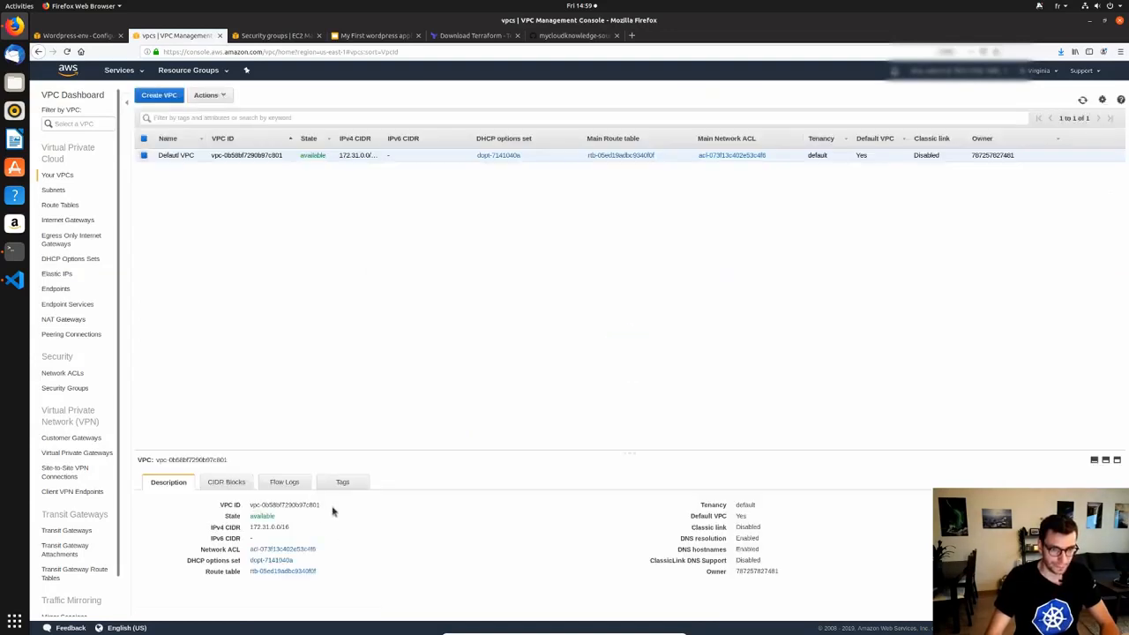
{"action": "triple_click", "coordinate": [267, 528]}
{"action": "key", "text": "ctrl+c"}
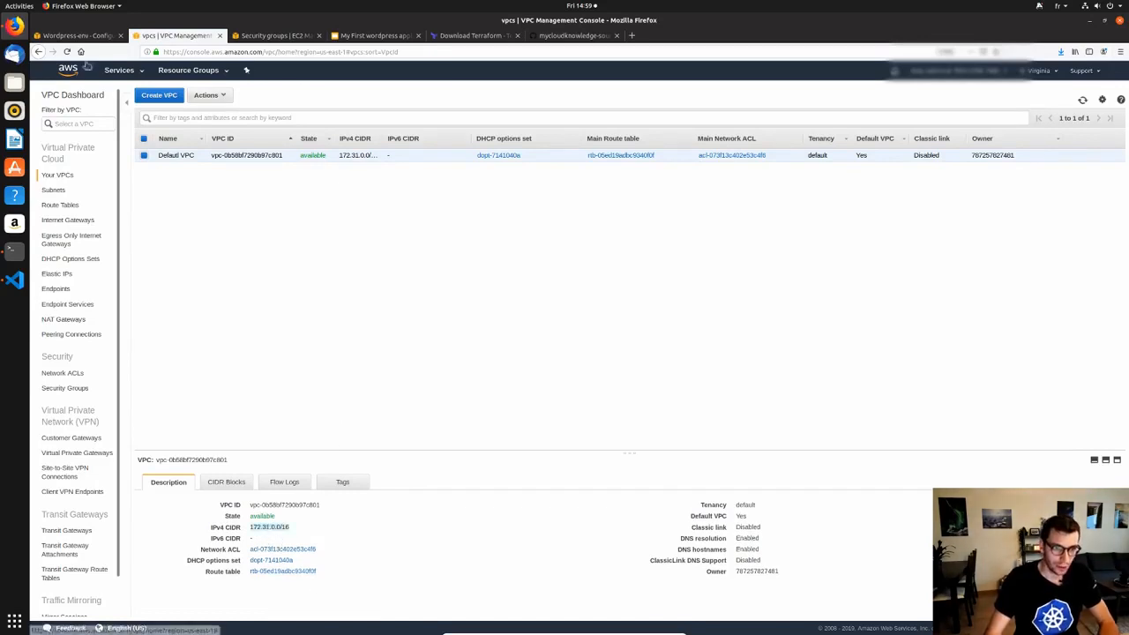
{"action": "left_click", "coordinate": [269, 36]}
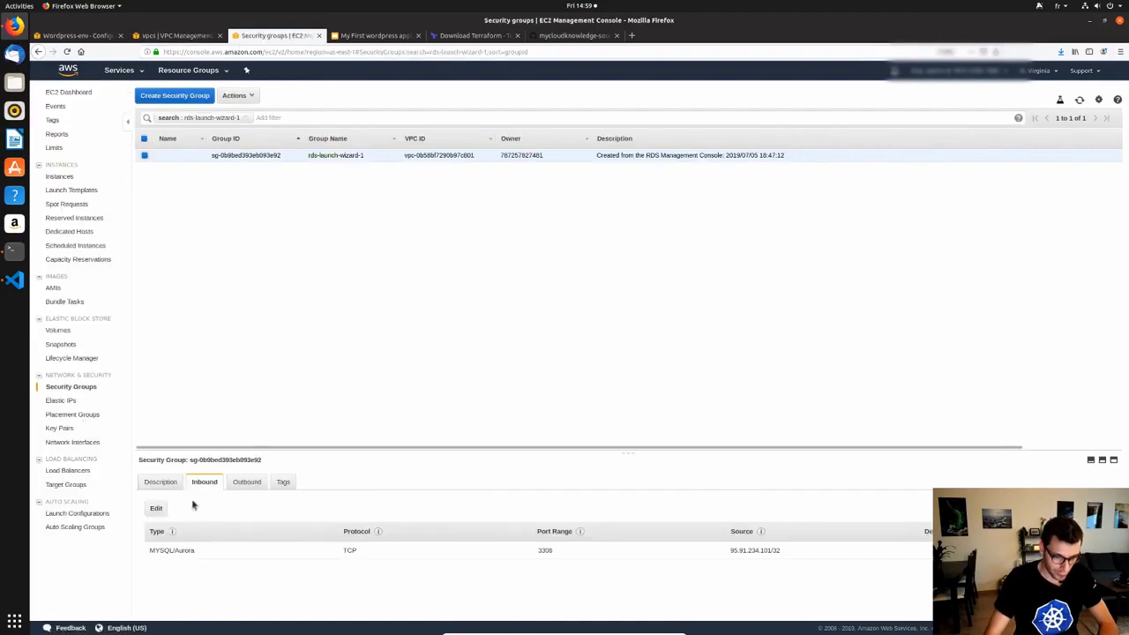
Add an All traffic inbound rule with source 172.31.0.0/16 to rds-launch-wizard-1 and save it.
{"action": "left_click", "coordinate": [256, 486]}
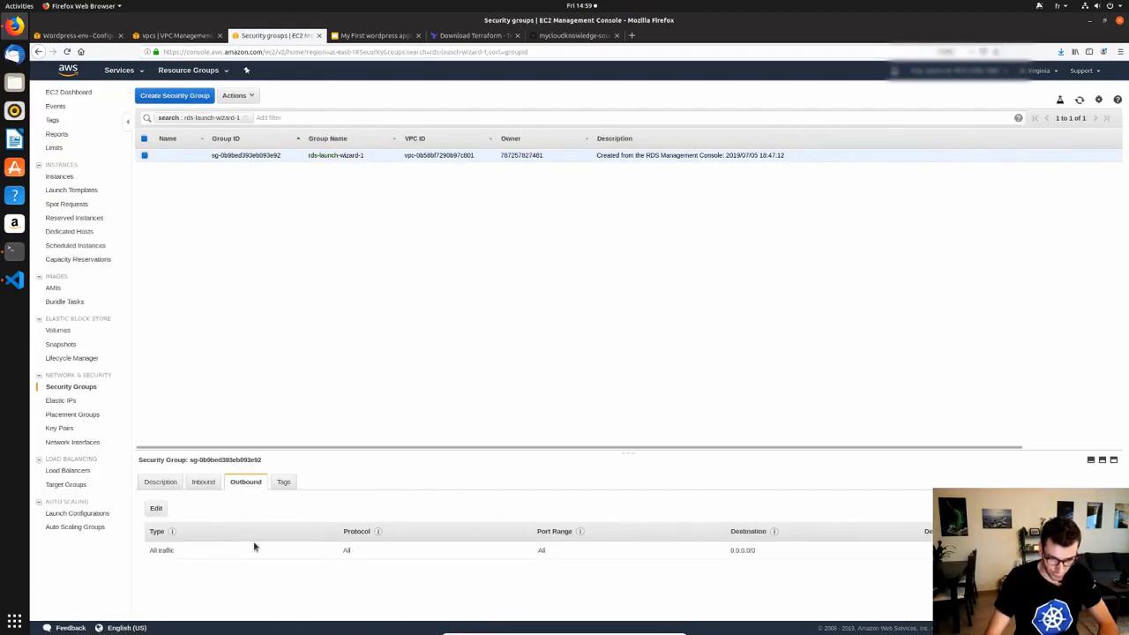
{"action": "left_click", "coordinate": [204, 484]}
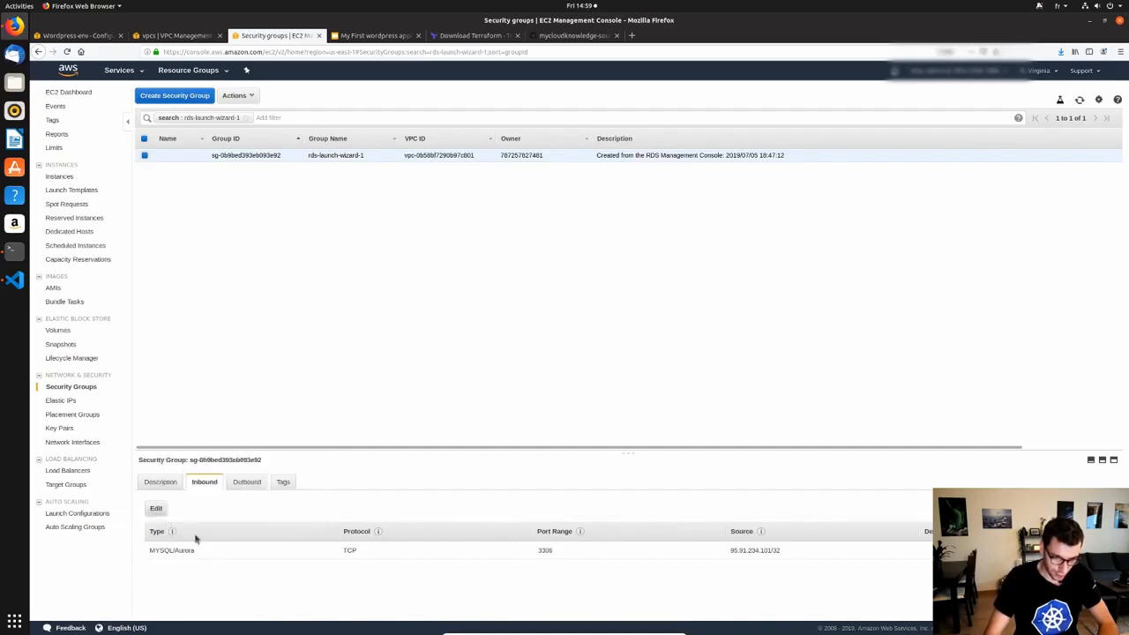
{"action": "left_click", "coordinate": [156, 509]}
{"action": "left_click", "coordinate": [348, 358]}
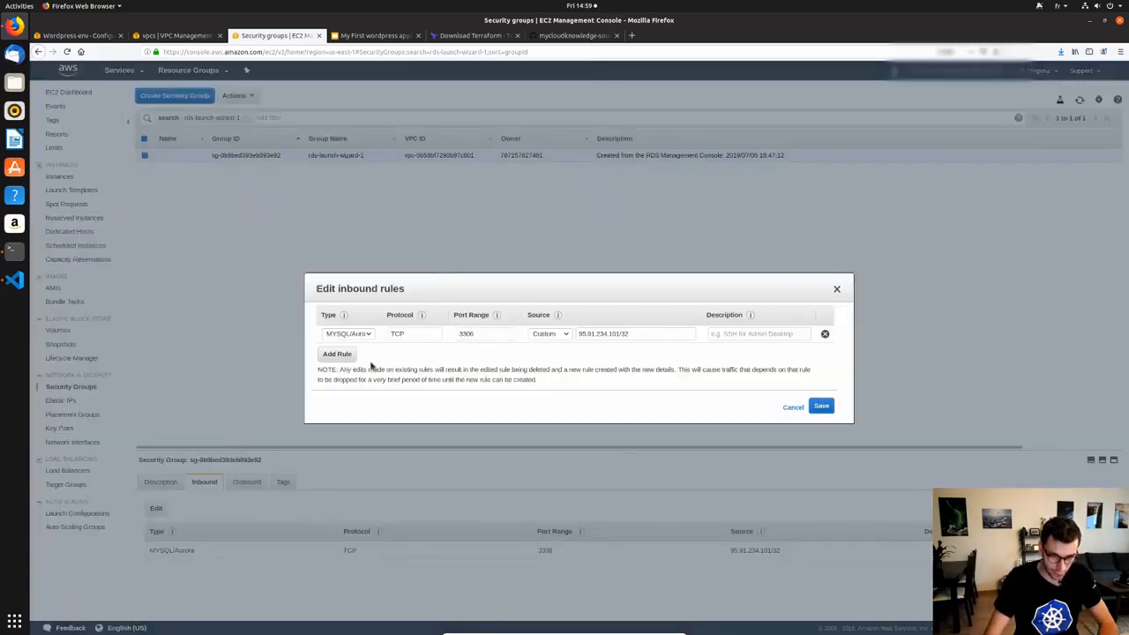
{"action": "left_click", "coordinate": [358, 352]}
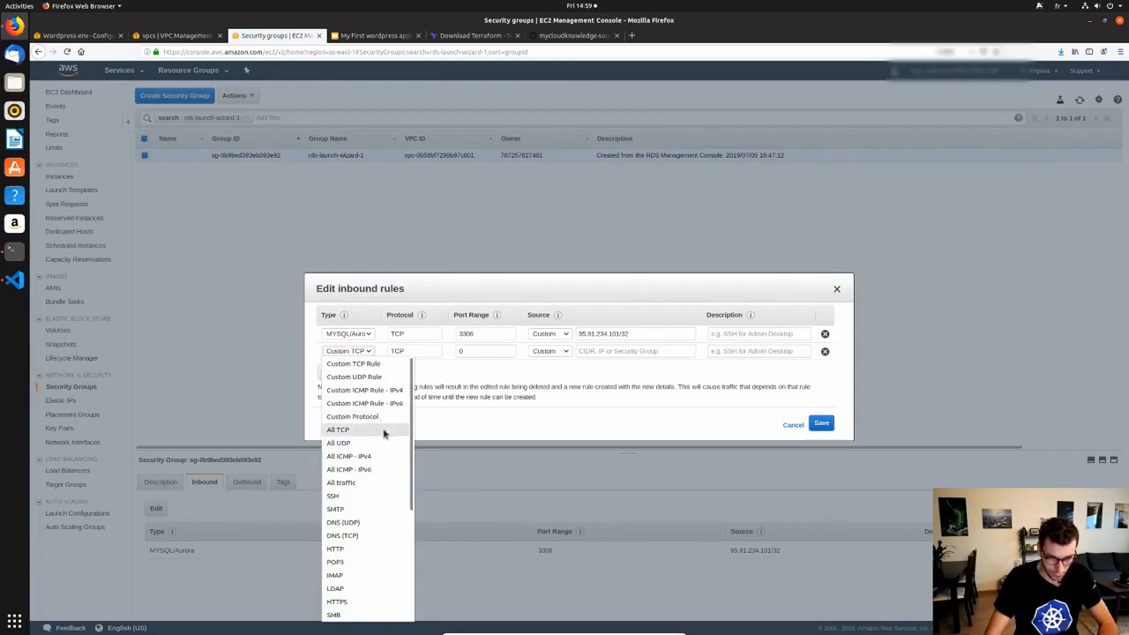
{"action": "left_click", "coordinate": [380, 483]}
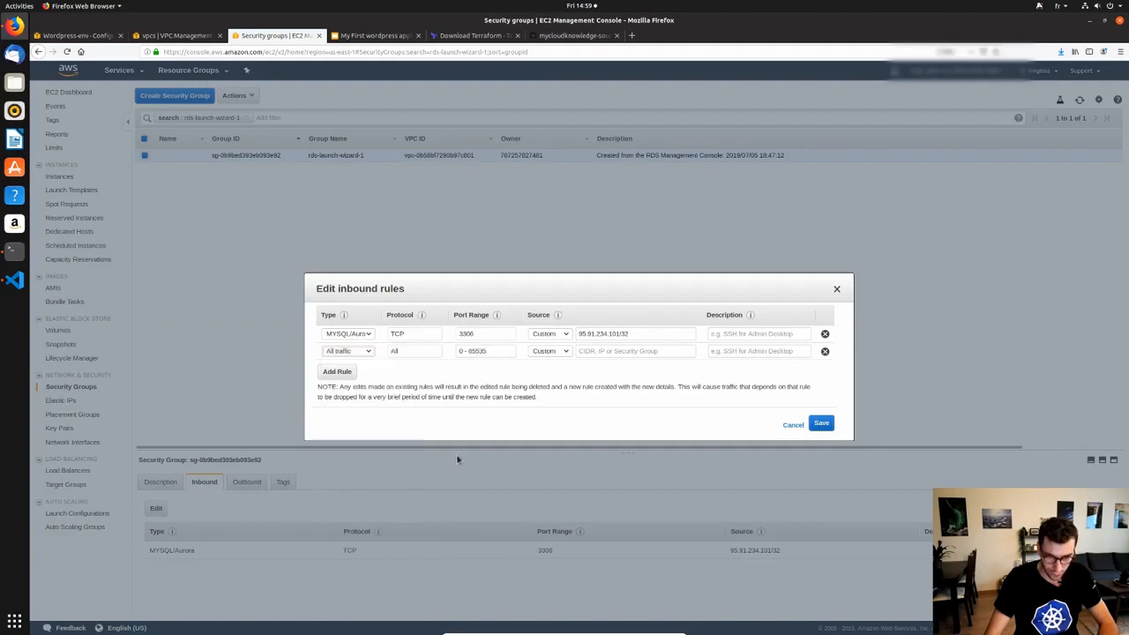
{"action": "left_click", "coordinate": [606, 352]}
{"action": "key", "text": "ctrl+v"}
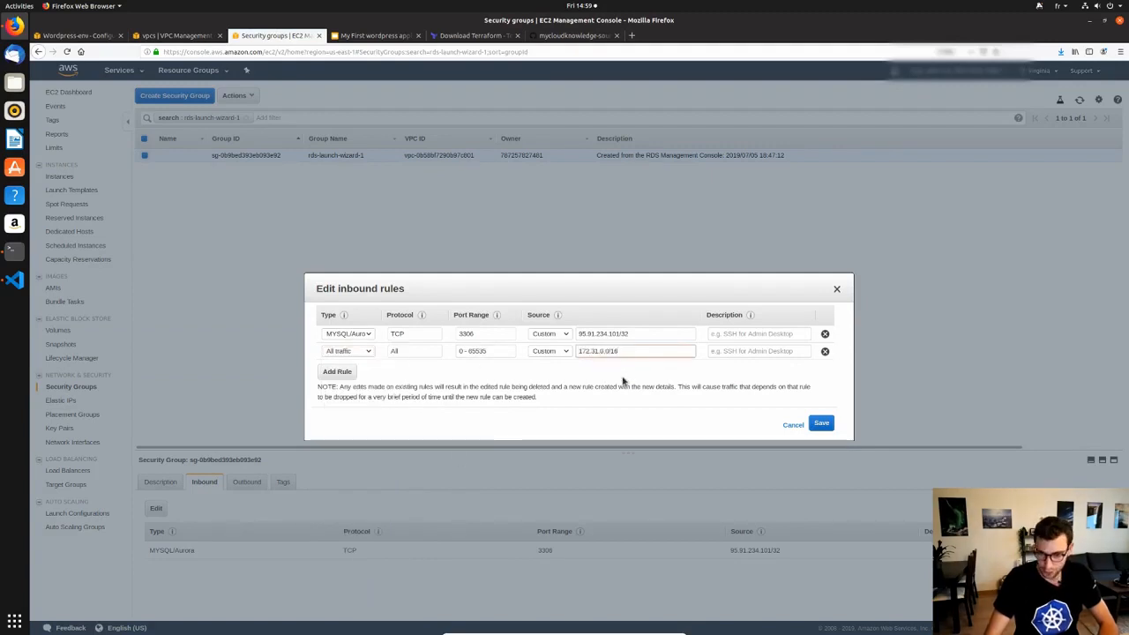
{"action": "left_click", "coordinate": [822, 424]}
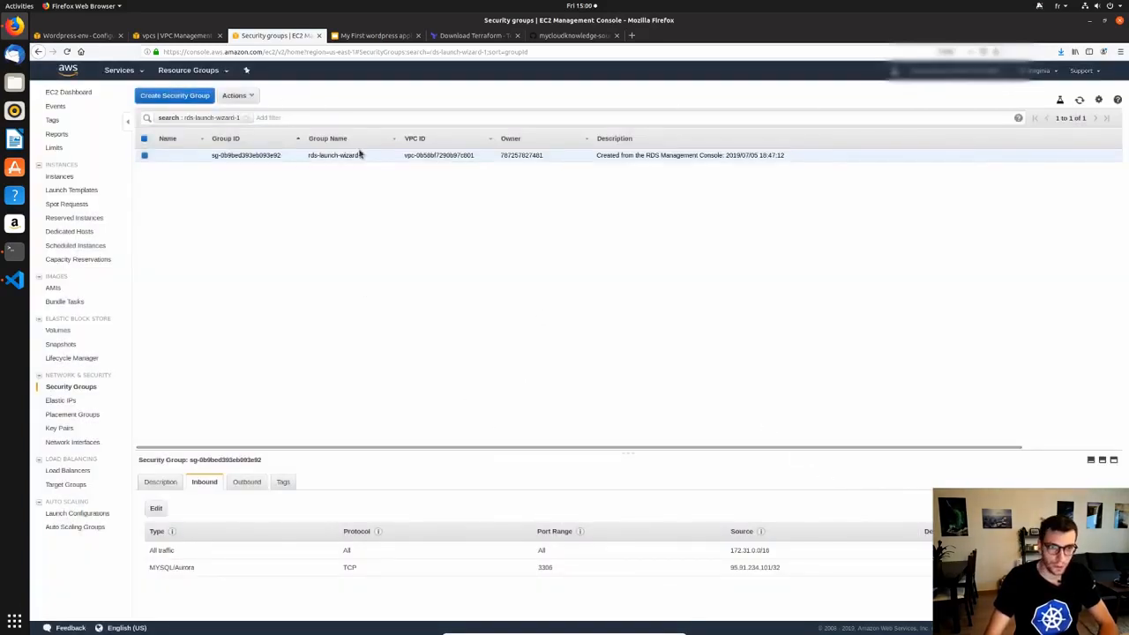
Return to Wordpress-env's Modify software page and check the four WORDPRESS_DB property entries.
{"action": "left_click", "coordinate": [82, 37]}
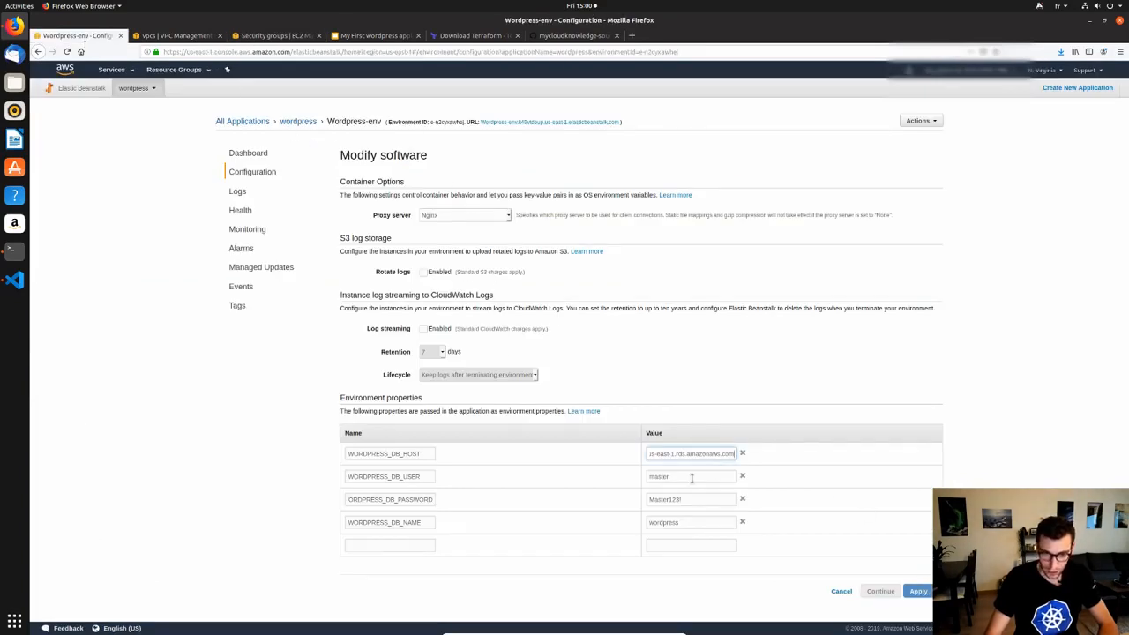
{"action": "left_click", "coordinate": [707, 525]}
{"action": "left_click", "coordinate": [713, 544]}
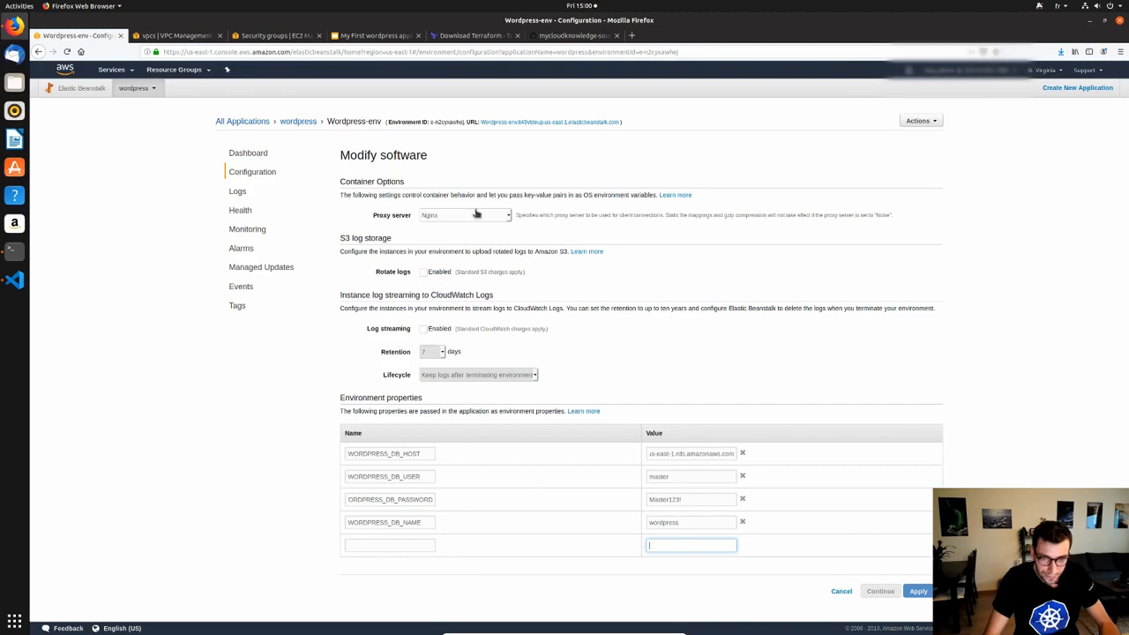
{"action": "left_click", "coordinate": [425, 472]}
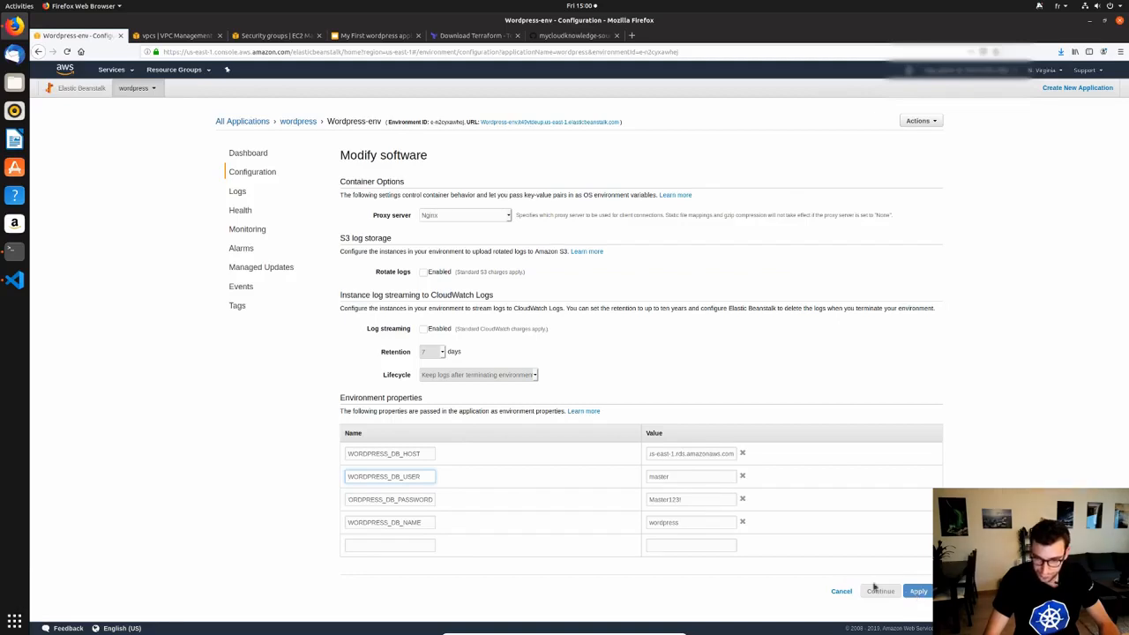
{"action": "left_click", "coordinate": [695, 526]}
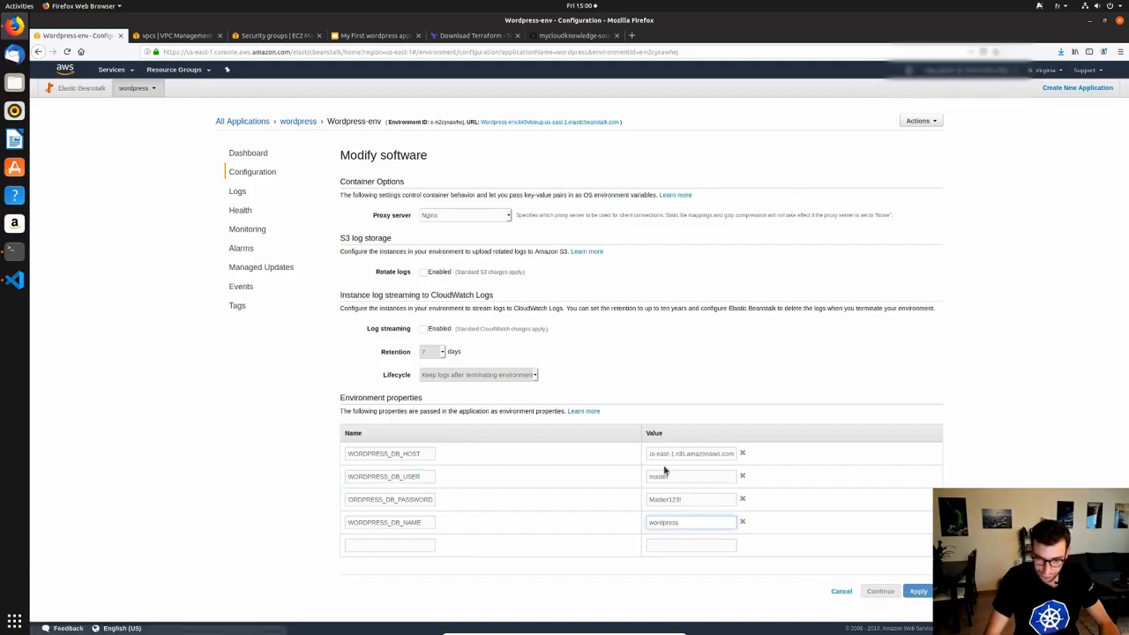
{"action": "left_click", "coordinate": [935, 121]}
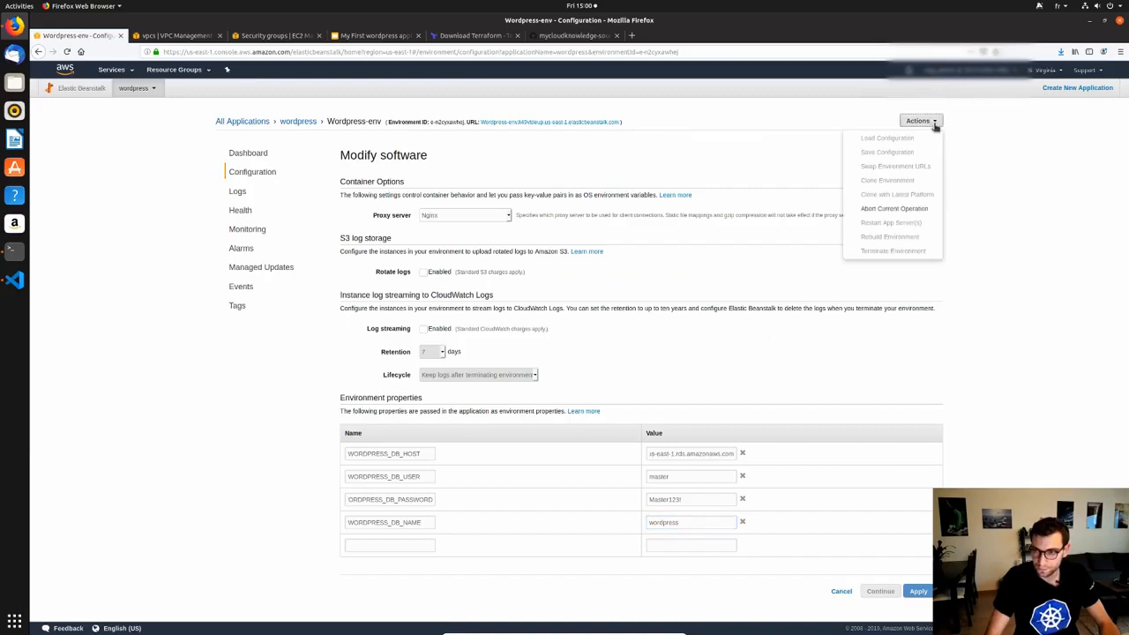
{"action": "left_click", "coordinate": [749, 253]}
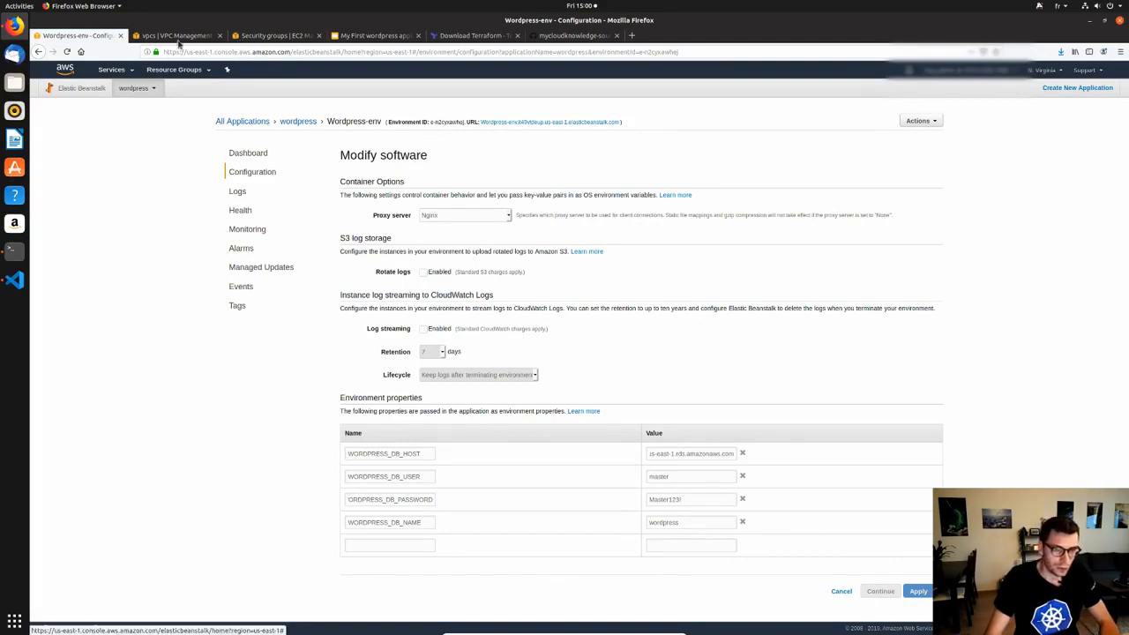
In a new Elastic Beanstalk tab, open Wordpress-env's Modify software page with empty environment properties.
{"action": "middle_click", "coordinate": [83, 93]}
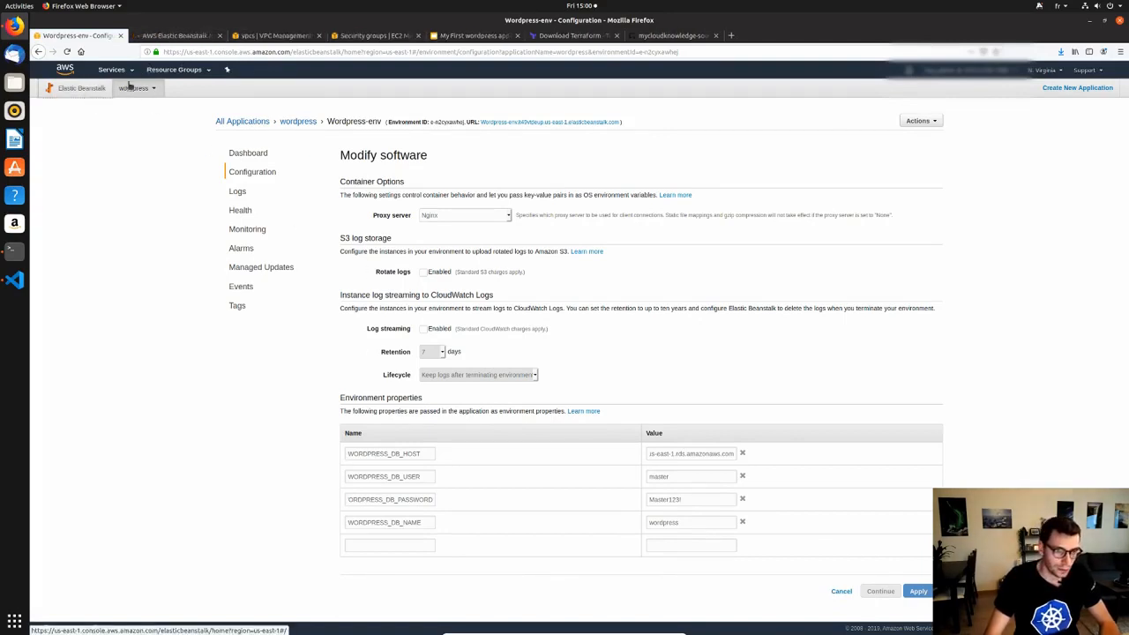
{"action": "key", "text": "ctrl+Tab"}
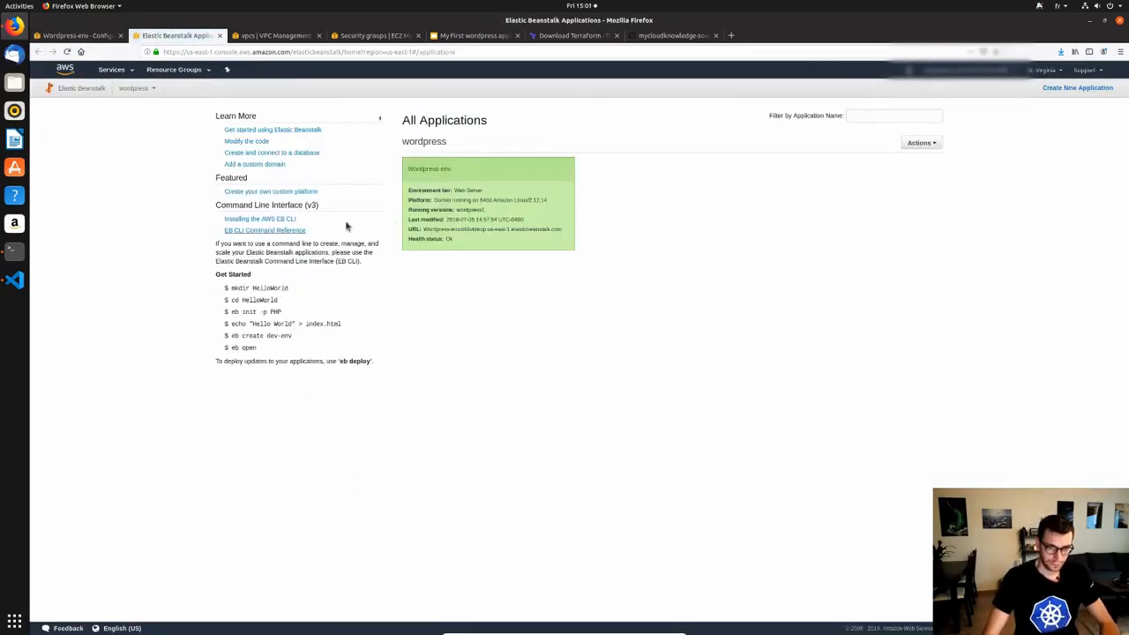
{"action": "left_click", "coordinate": [432, 170]}
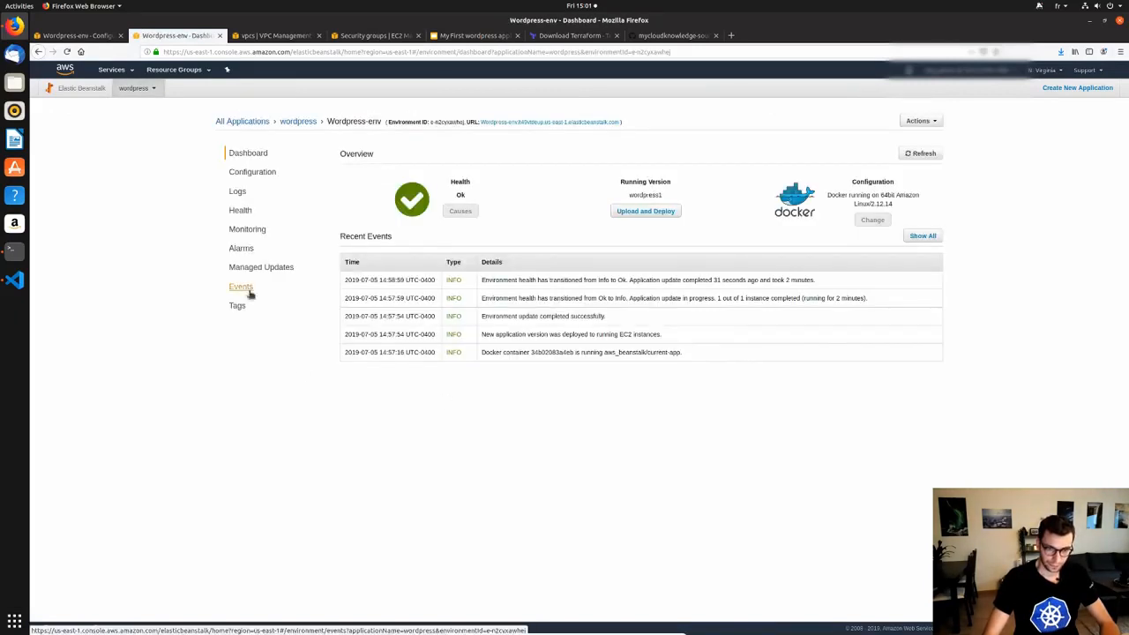
{"action": "left_click", "coordinate": [254, 175]}
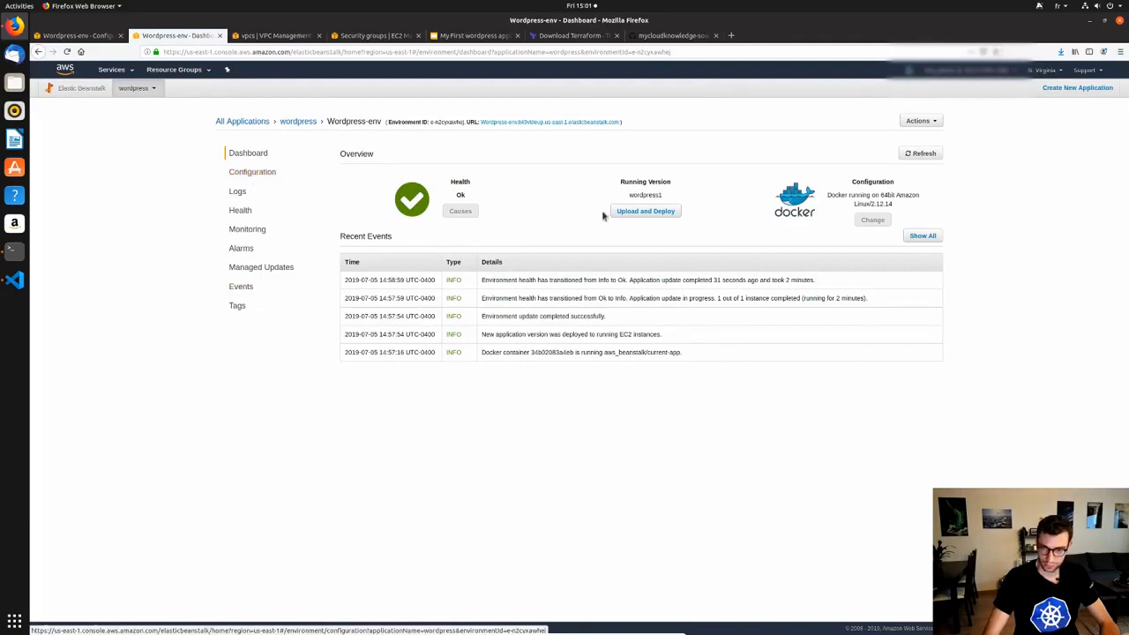
{"action": "left_click", "coordinate": [256, 173]}
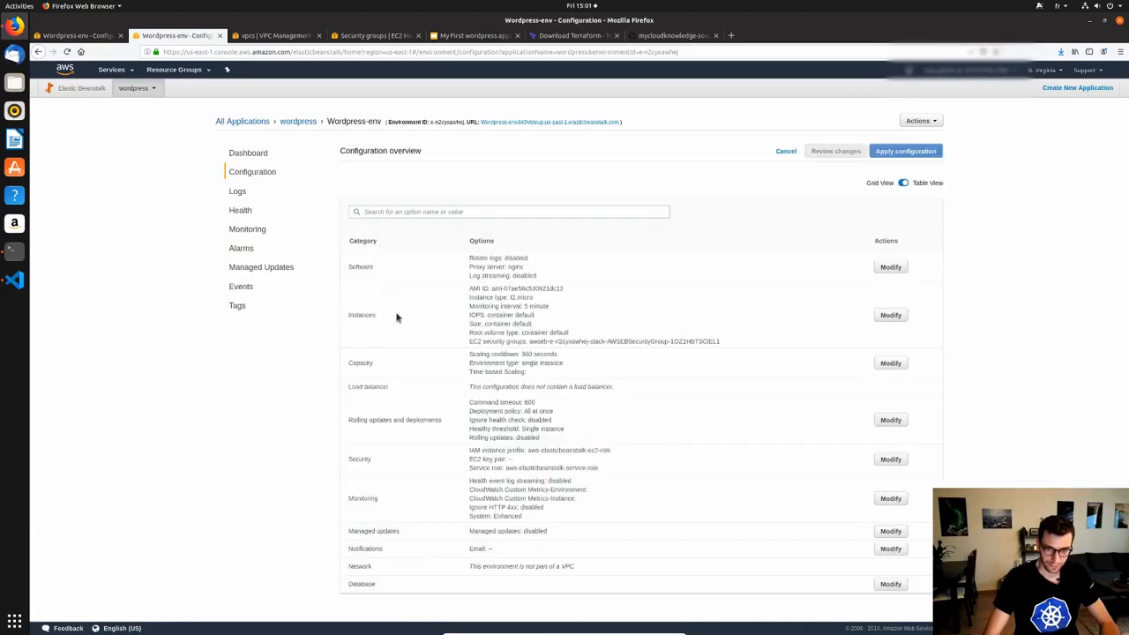
{"action": "left_click", "coordinate": [907, 266]}
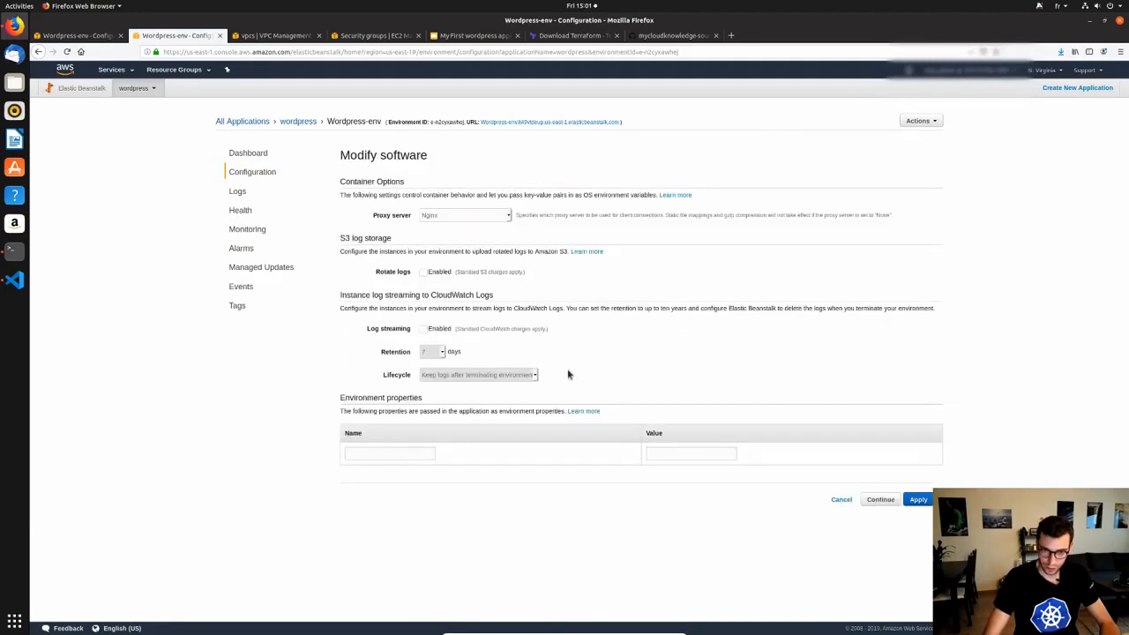
Copy the property name WORDPRESS_DB_HOST from the original tab into the new form's first Name field.
{"action": "left_click", "coordinate": [372, 452]}
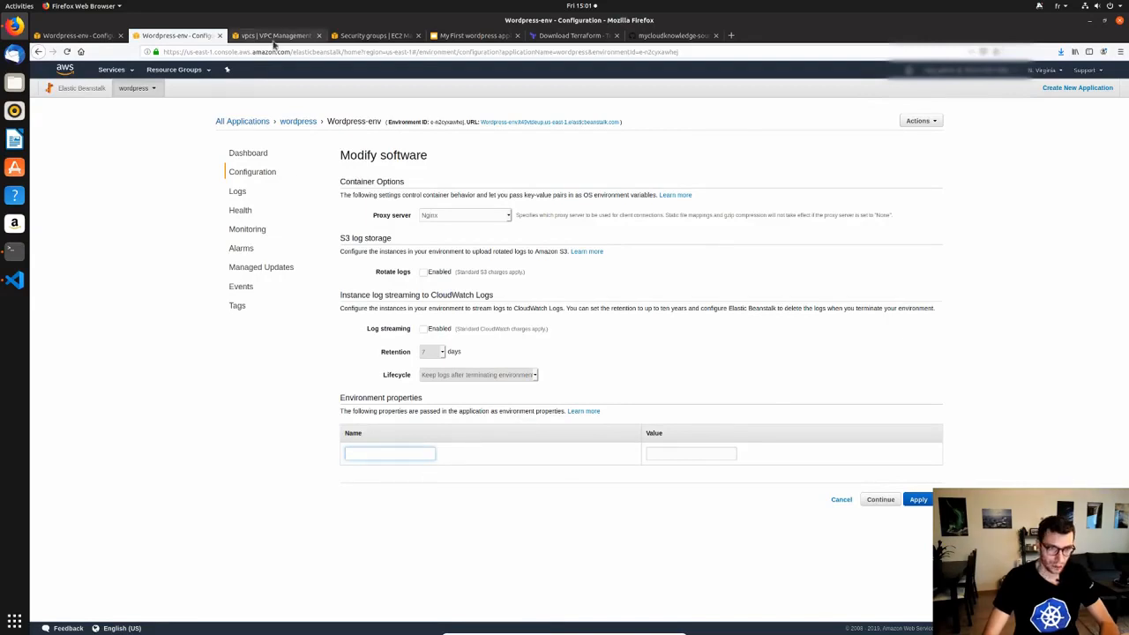
{"action": "left_click", "coordinate": [92, 41]}
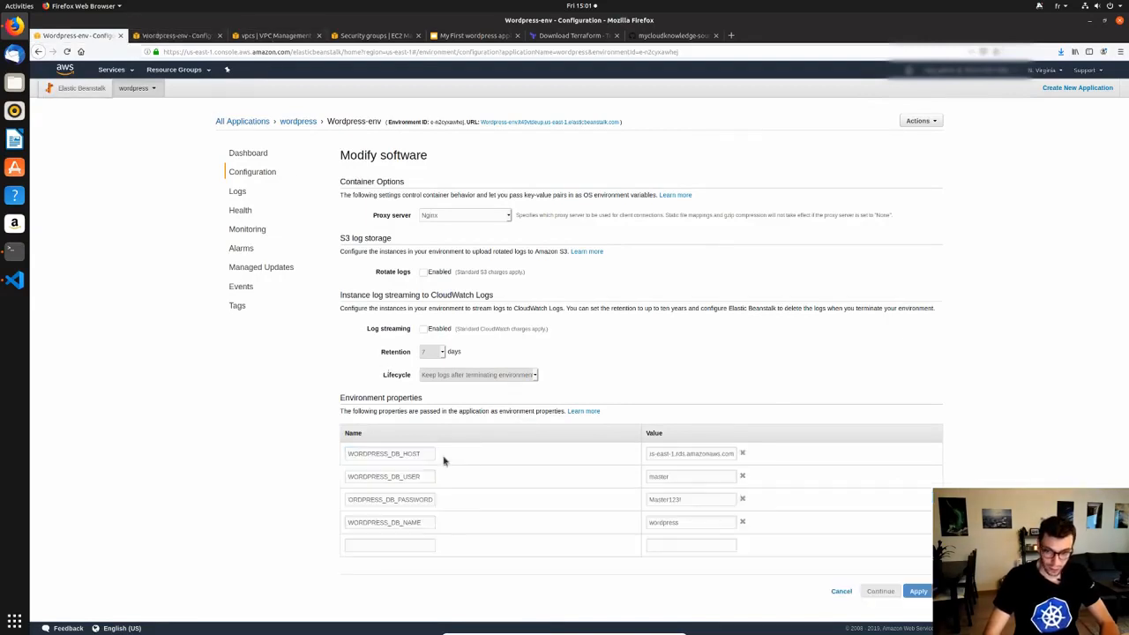
{"action": "double_click", "coordinate": [380, 453]}
{"action": "key", "text": "ctrl+c"}
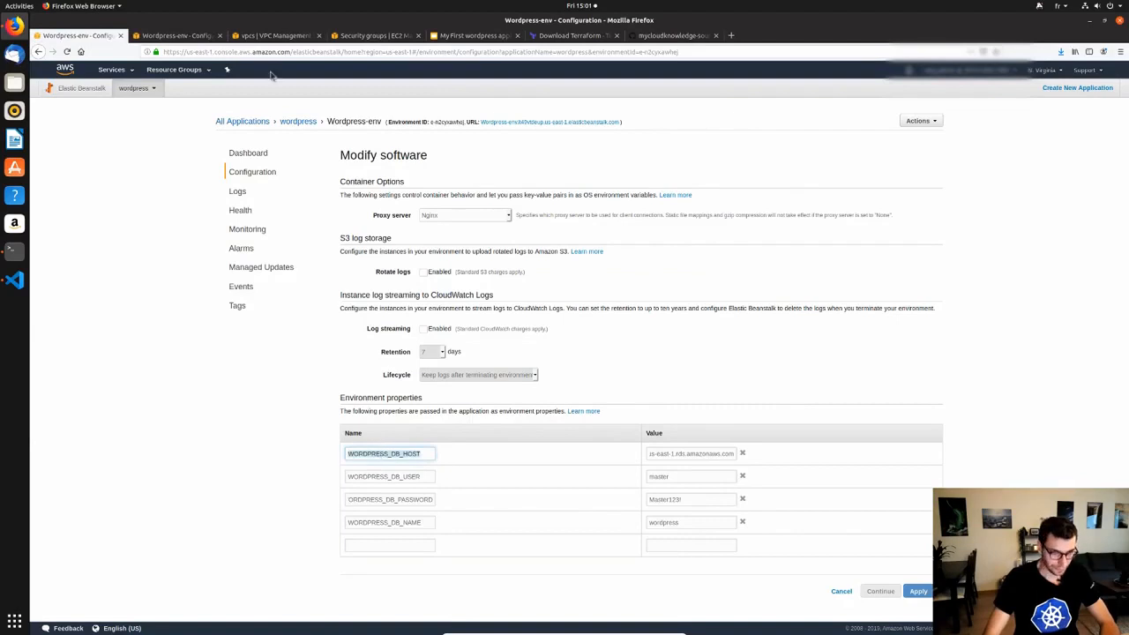
{"action": "left_click", "coordinate": [172, 37]}
{"action": "key", "text": "ctrl+v"}
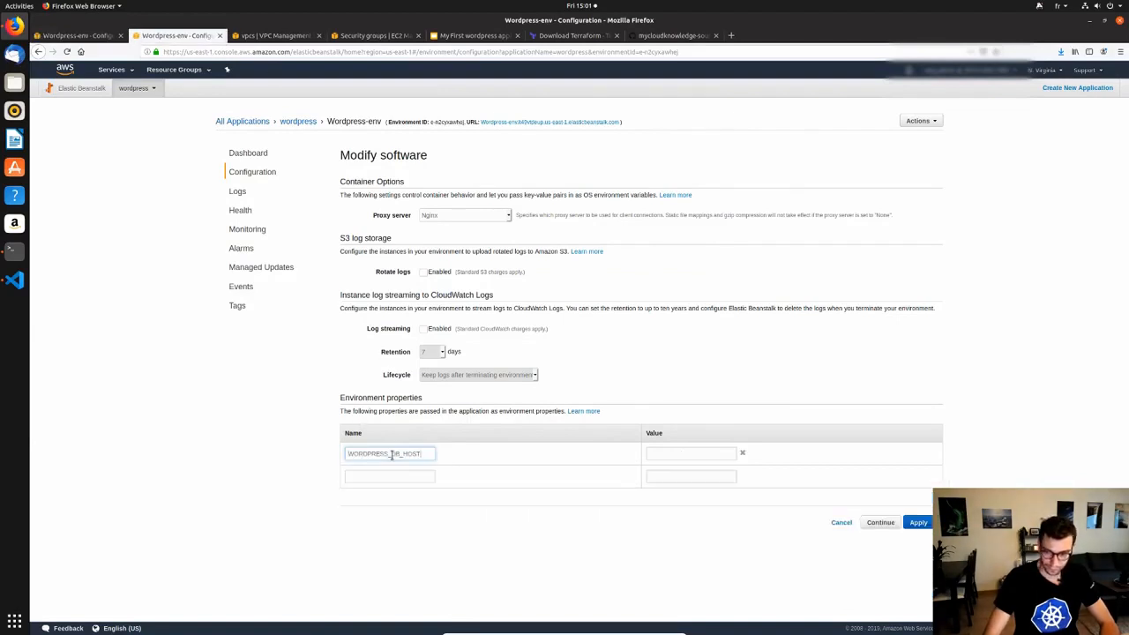
Paste the RDS endpoint hostname from the original tab as WORDPRESS_DB_HOST's value.
{"action": "left_click", "coordinate": [76, 33]}
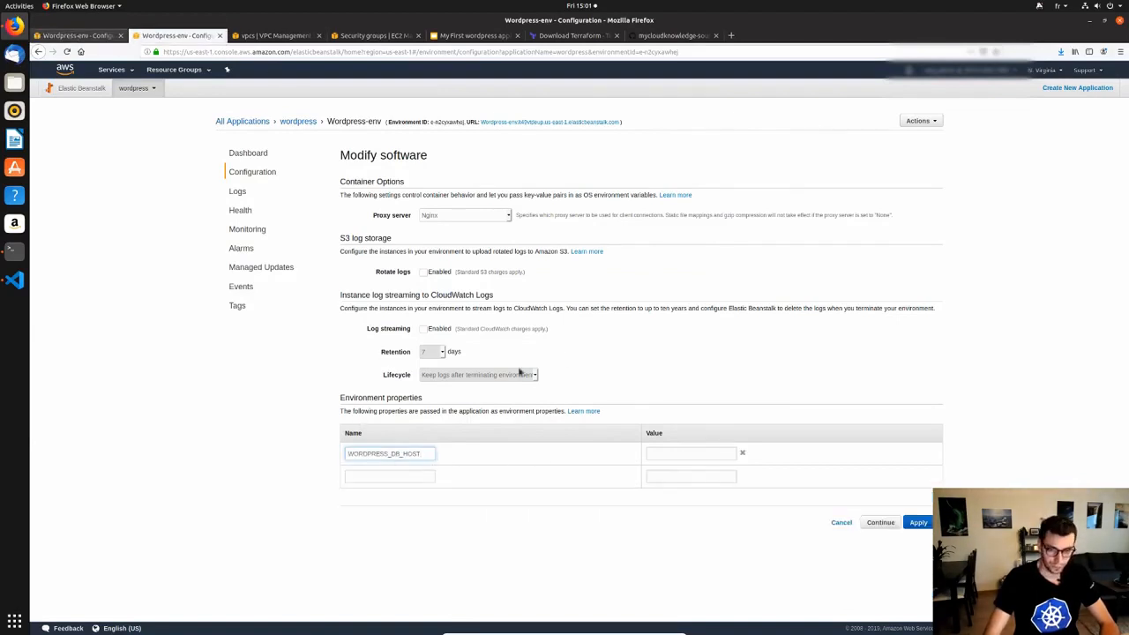
{"action": "triple_click", "coordinate": [688, 454]}
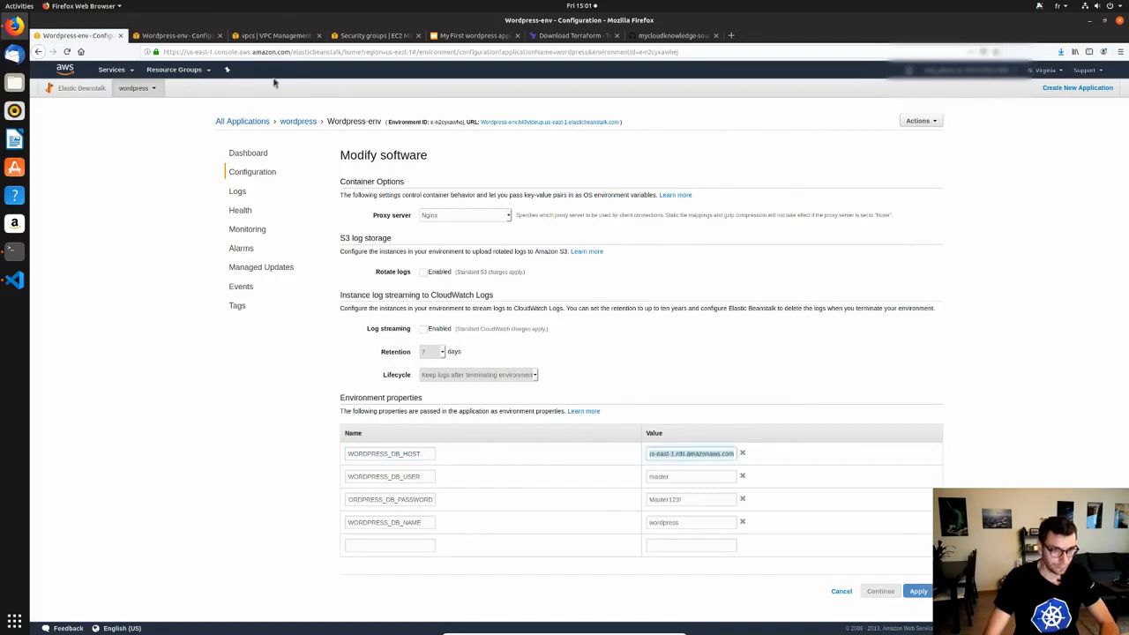
{"action": "left_click", "coordinate": [180, 38]}
{"action": "key", "text": "ctrl+w"}
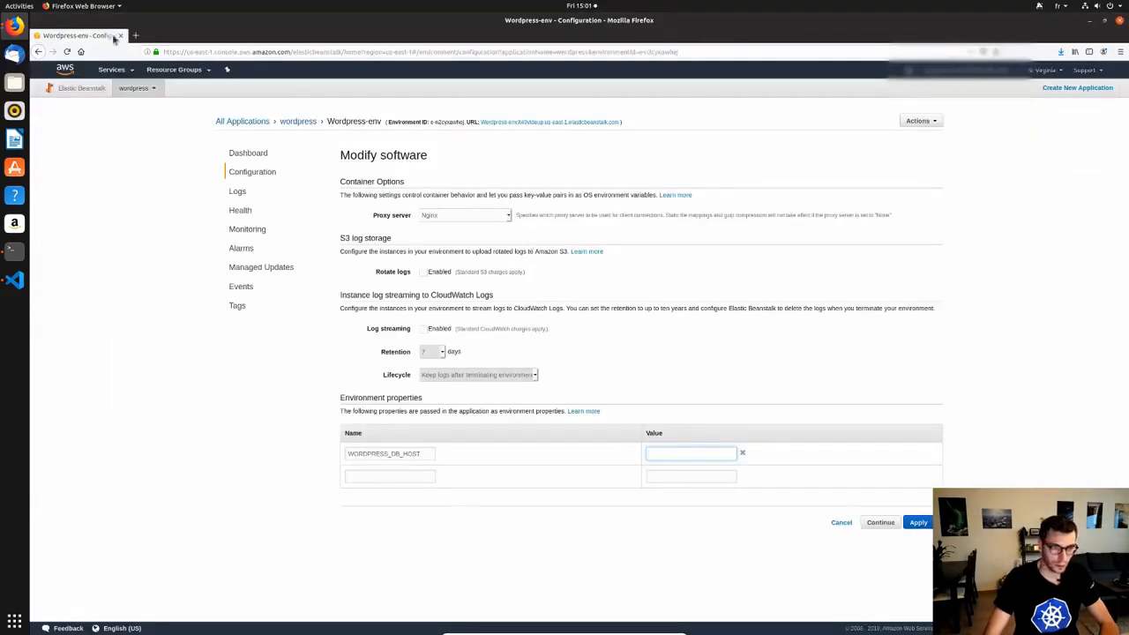
{"action": "key", "text": "ctrl+v"}
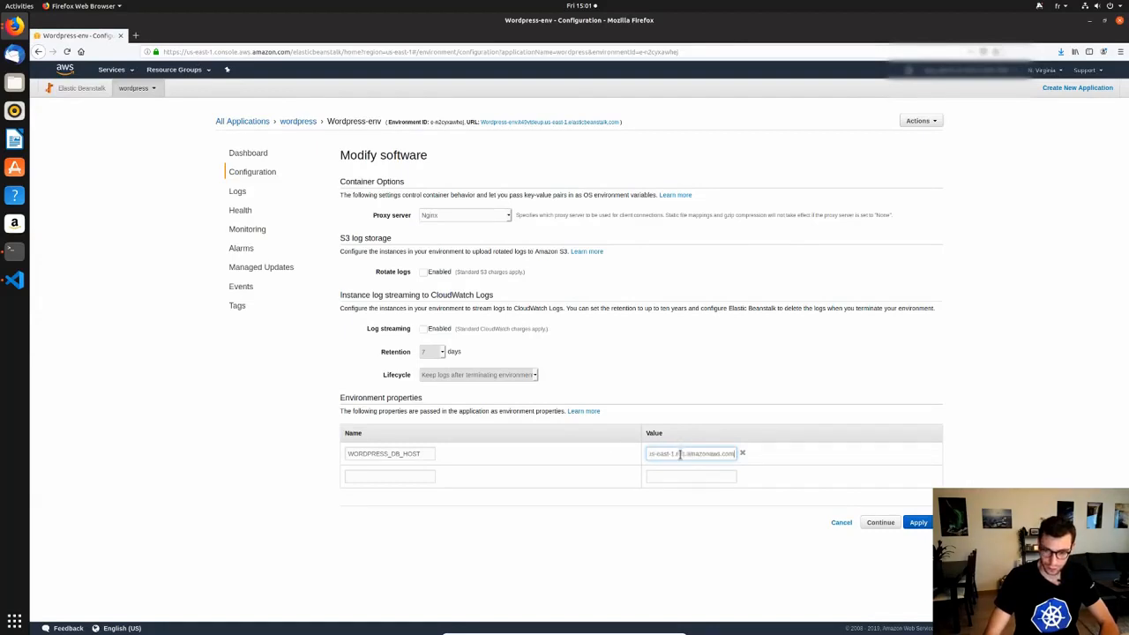
Detach the new configuration tab into its own window and arrange both windows side by side.
{"action": "left_click_drag", "start_coordinate": [170, 53], "coordinate": [193, 33]}
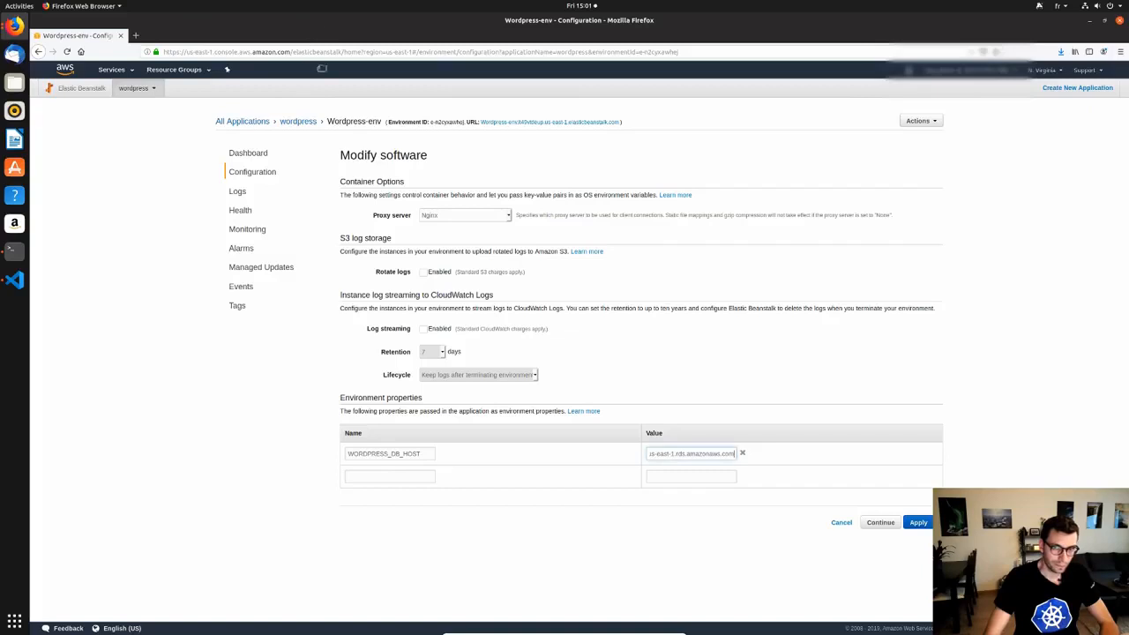
{"action": "double_click", "coordinate": [362, 20]}
{"action": "left_click", "coordinate": [362, 20]}
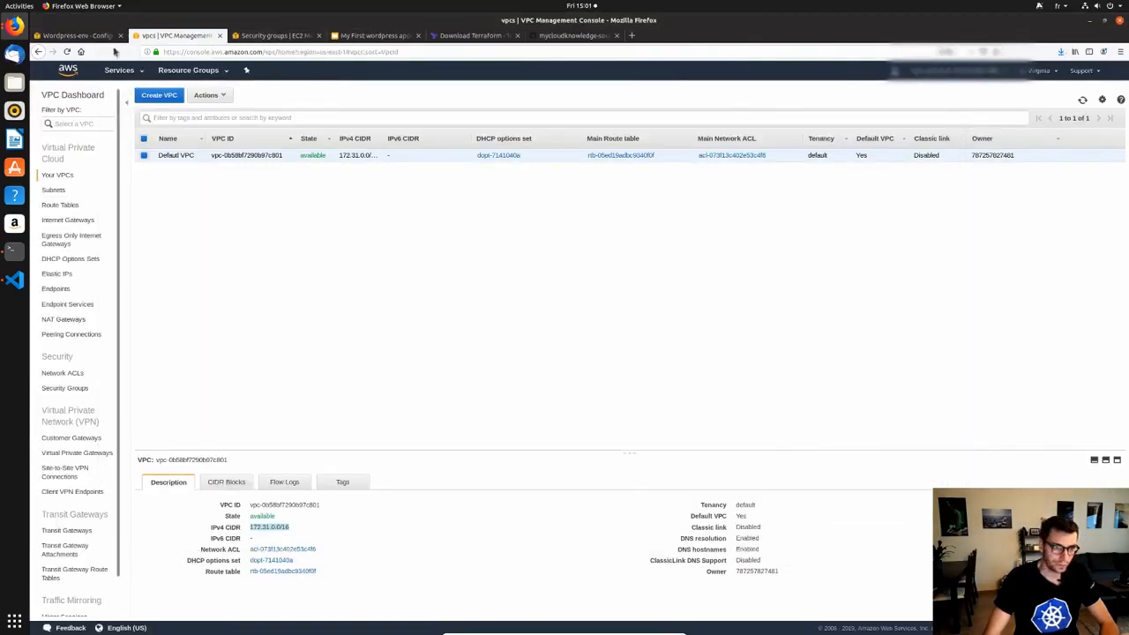
{"action": "left_click", "coordinate": [92, 37]}
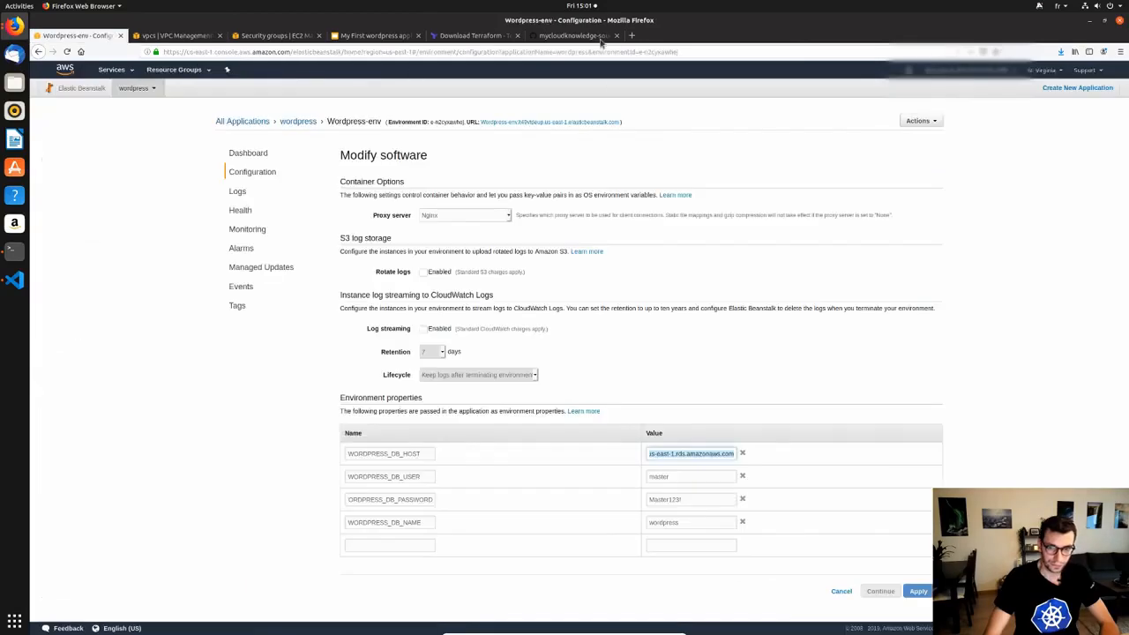
{"action": "left_click_drag", "start_coordinate": [706, 25], "coordinate": [1126, 231]}
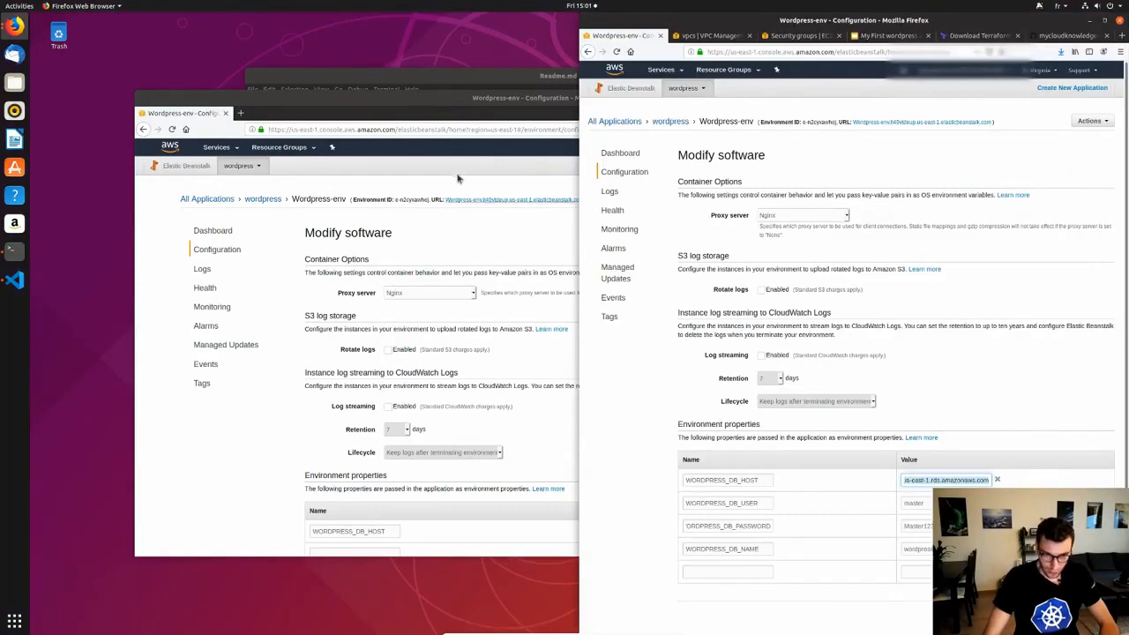
Enlarge the new configuration window and add the WORDPRESS_DB_USER property name.
{"action": "double_click", "coordinate": [420, 106]}
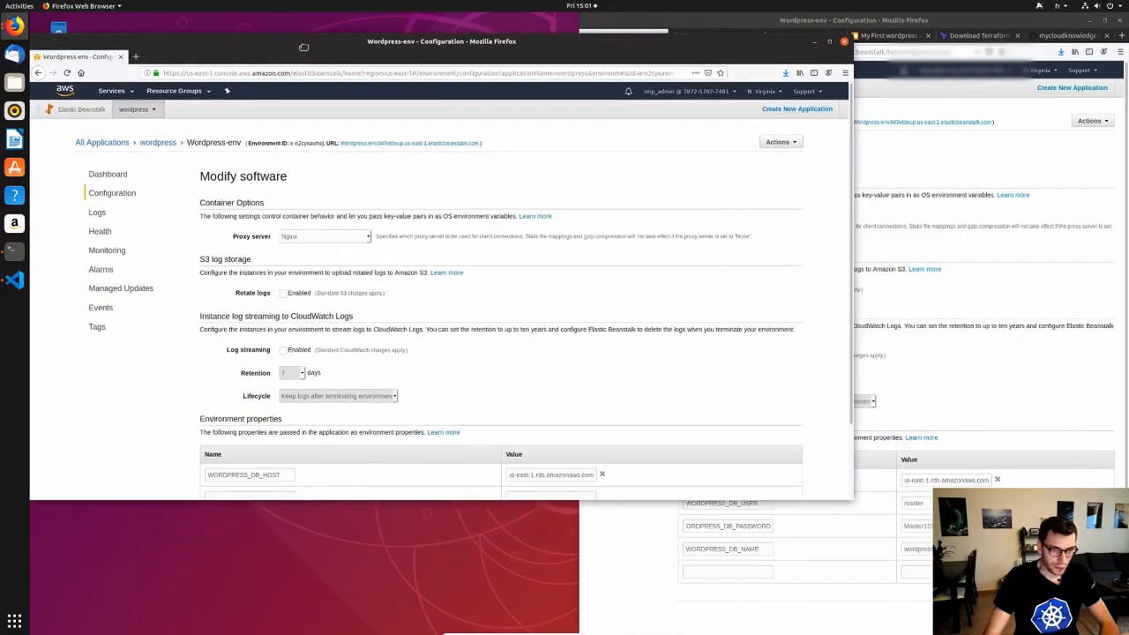
{"action": "scroll", "coordinate": [342, 264], "scroll_direction": "down", "scroll_amount": 2}
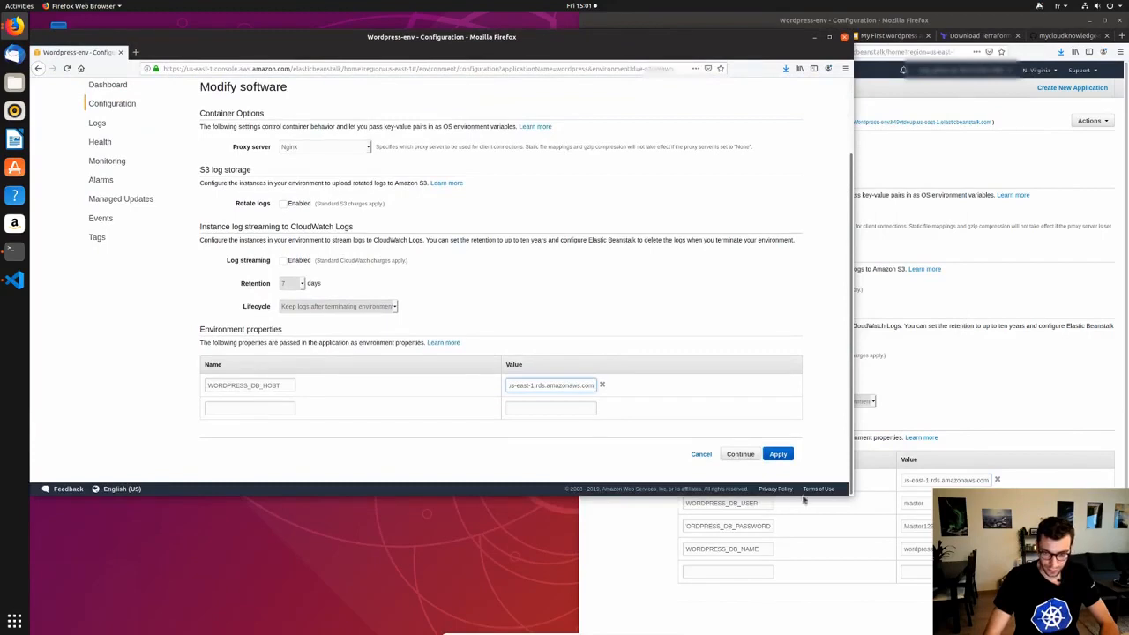
{"action": "left_click", "coordinate": [772, 525]}
{"action": "double_click", "coordinate": [750, 502]}
{"action": "key", "text": "ctrl+c"}
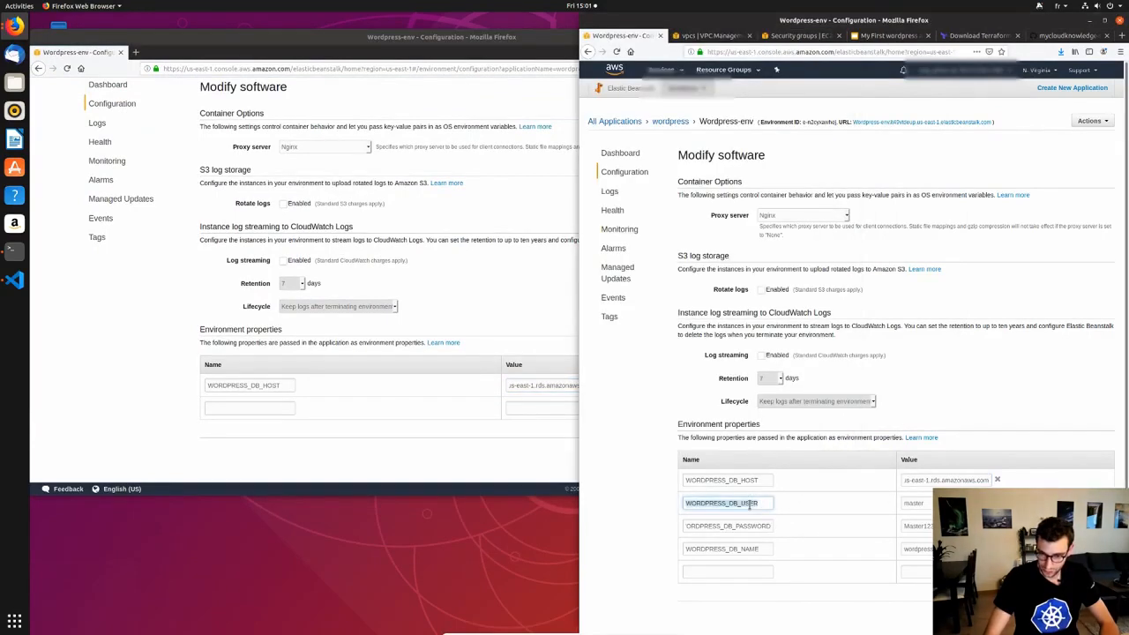
{"action": "left_click", "coordinate": [271, 407]}
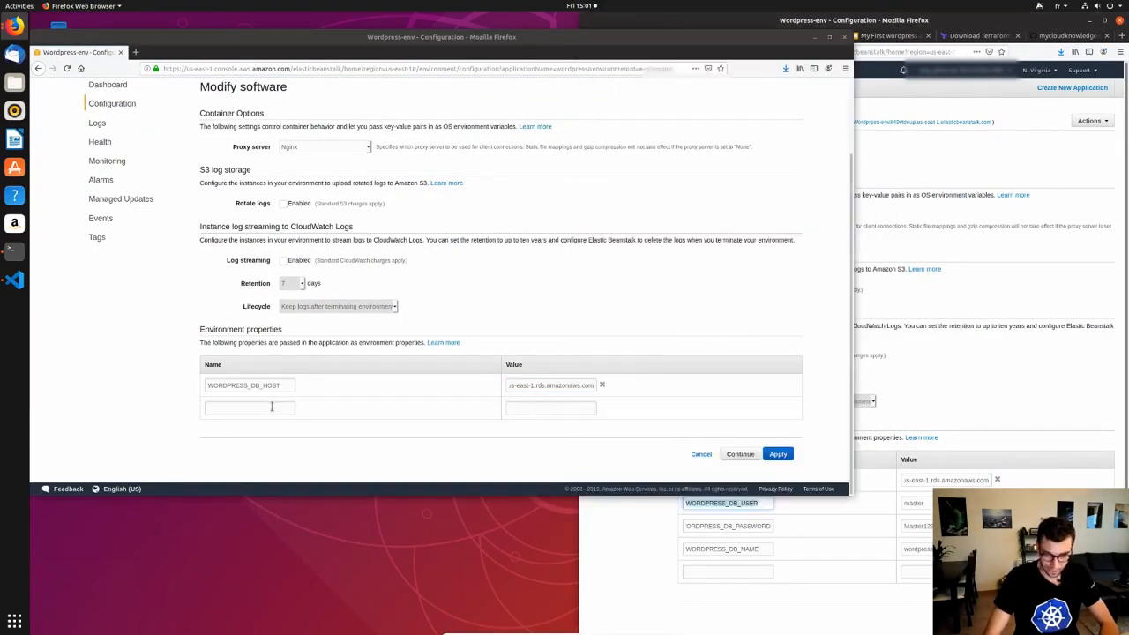
{"action": "key", "text": "ctrl+v"}
{"action": "left_click", "coordinate": [542, 409]}
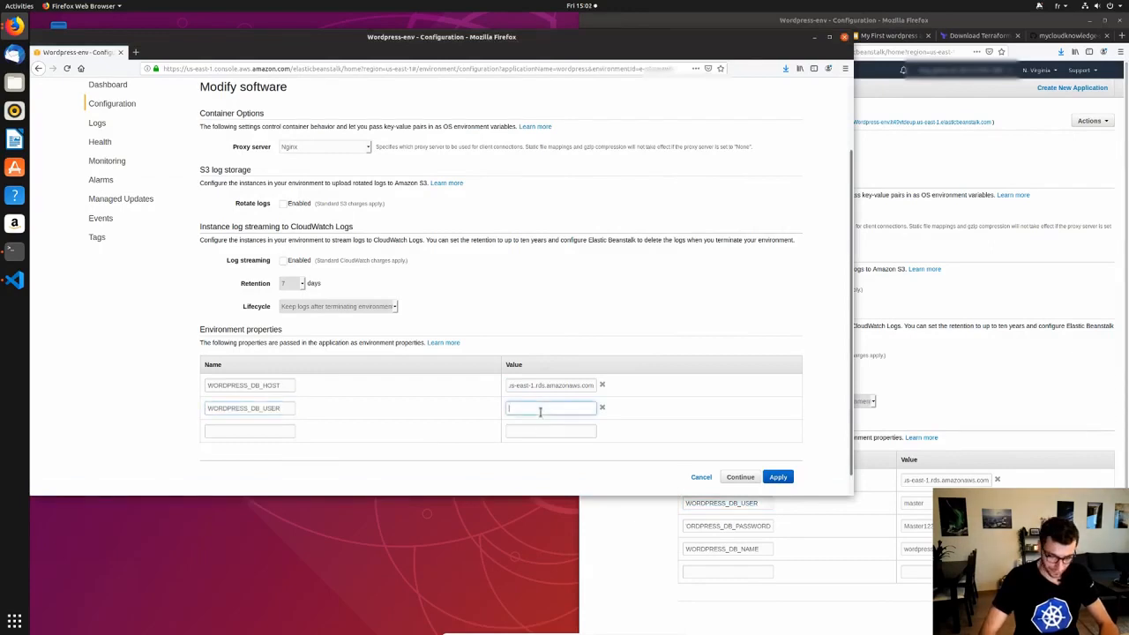
Add WORDPRESS_DB_PASSWORD with the database password copied from the other window.
{"action": "left_click", "coordinate": [739, 530]}
{"action": "double_click", "coordinate": [738, 528]}
{"action": "key", "text": "ctrl+c"}
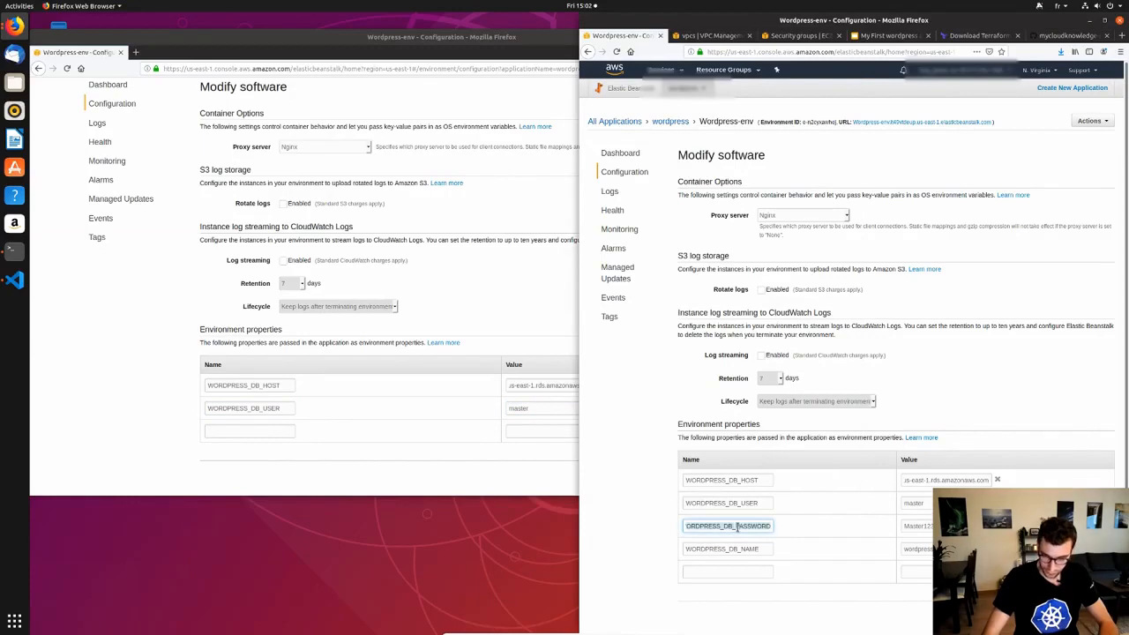
{"action": "left_click", "coordinate": [262, 430]}
{"action": "key", "text": "ctrl+v"}
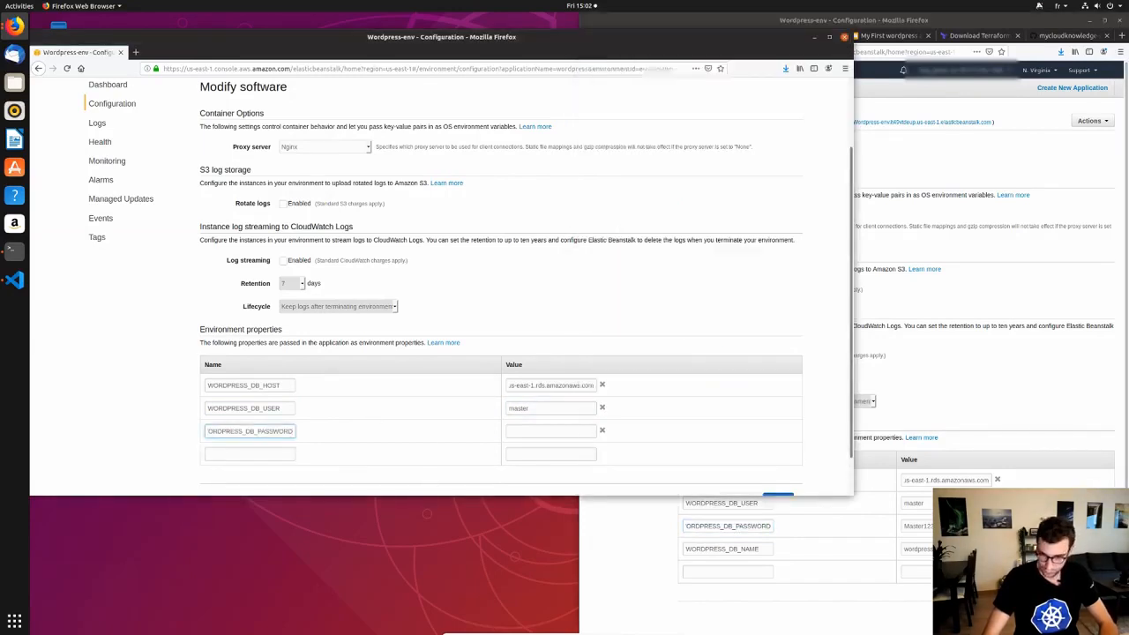
{"action": "left_click", "coordinate": [918, 527]}
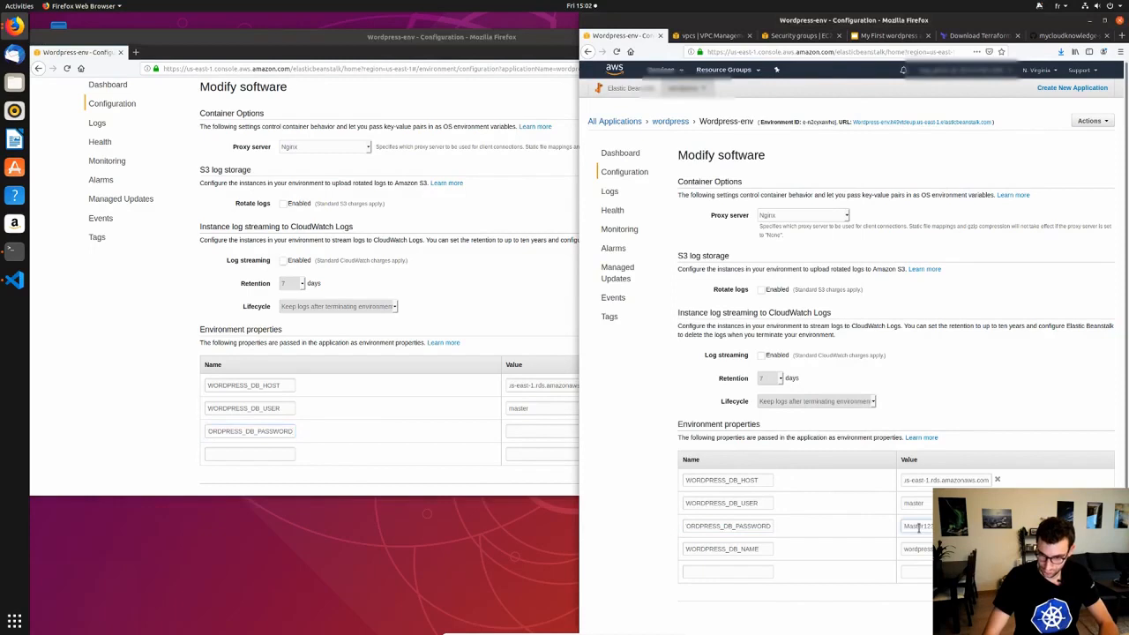
{"action": "double_click", "coordinate": [918, 526]}
{"action": "key", "text": "ctrl+c"}
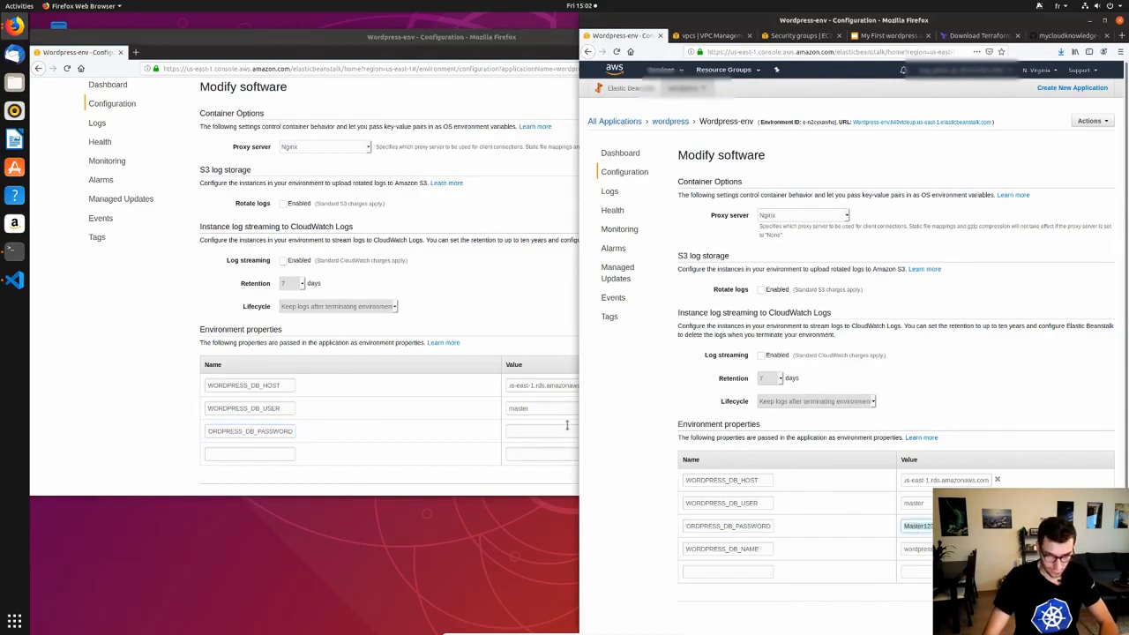
{"action": "left_click", "coordinate": [554, 430]}
{"action": "key", "text": "ctrl+v"}
Add WORDPRESS_DB_NAME with the value wordpress as the next environment property.
{"action": "left_click", "coordinate": [852, 552]}
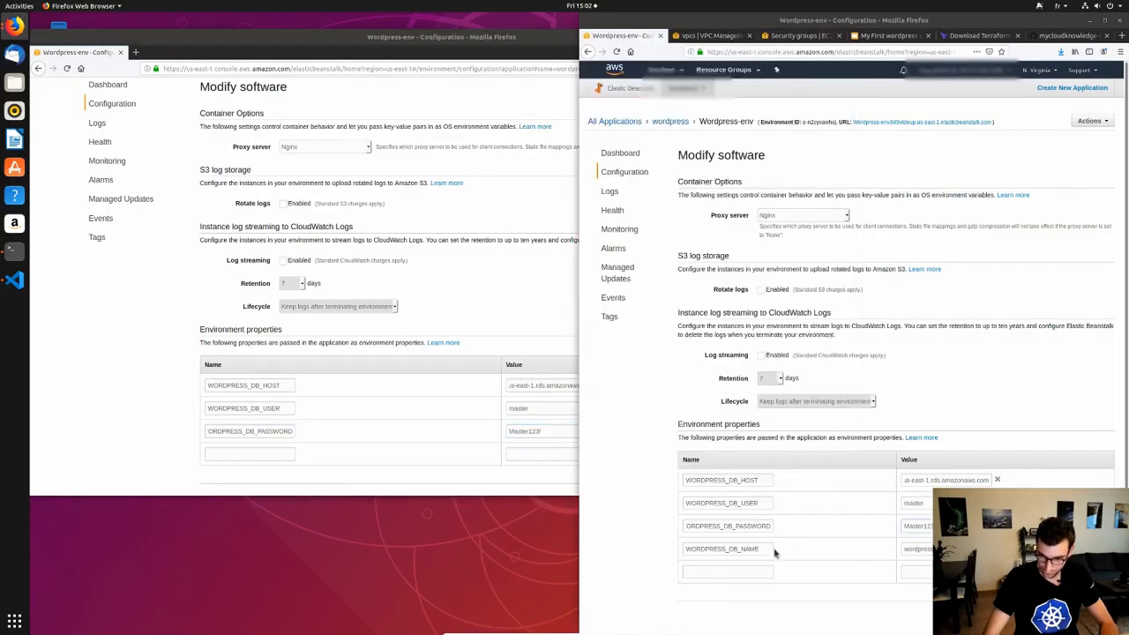
{"action": "double_click", "coordinate": [729, 549]}
{"action": "key", "text": "ctrl+c"}
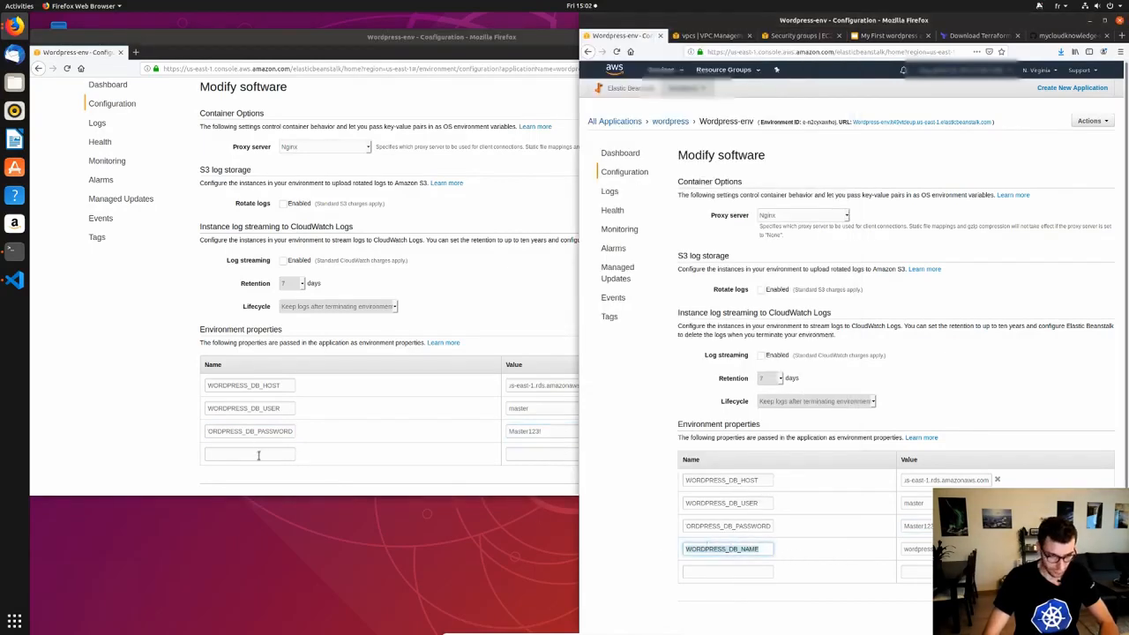
{"action": "left_click", "coordinate": [258, 455]}
{"action": "key", "text": "ctrl+v"}
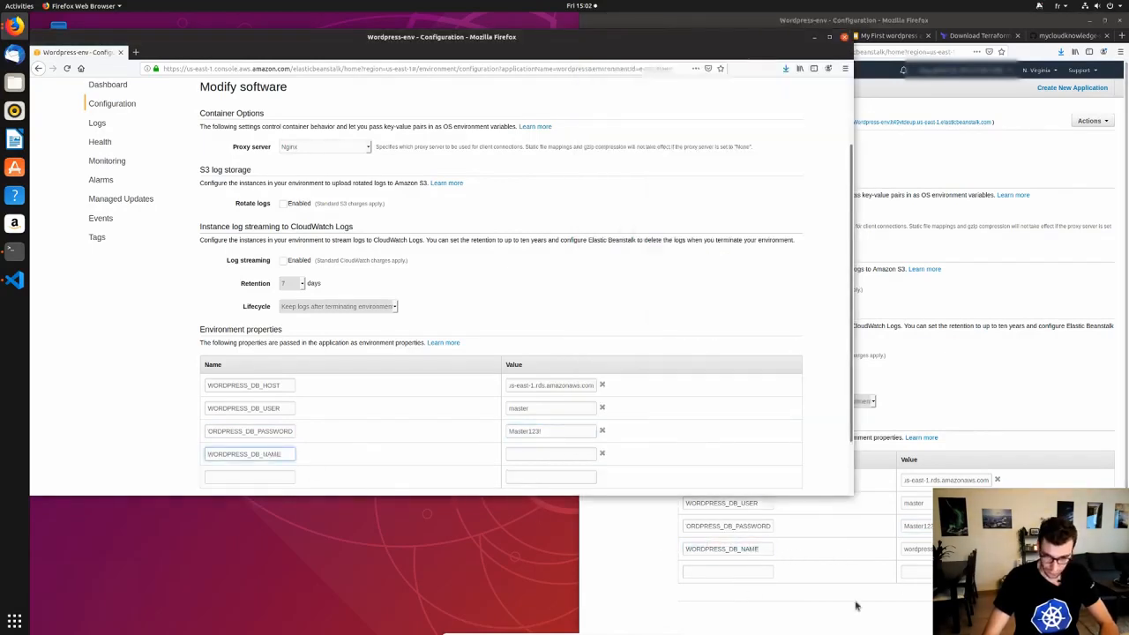
{"action": "left_click", "coordinate": [917, 548]}
{"action": "double_click", "coordinate": [918, 548]}
{"action": "key", "text": "ctrl+c"}
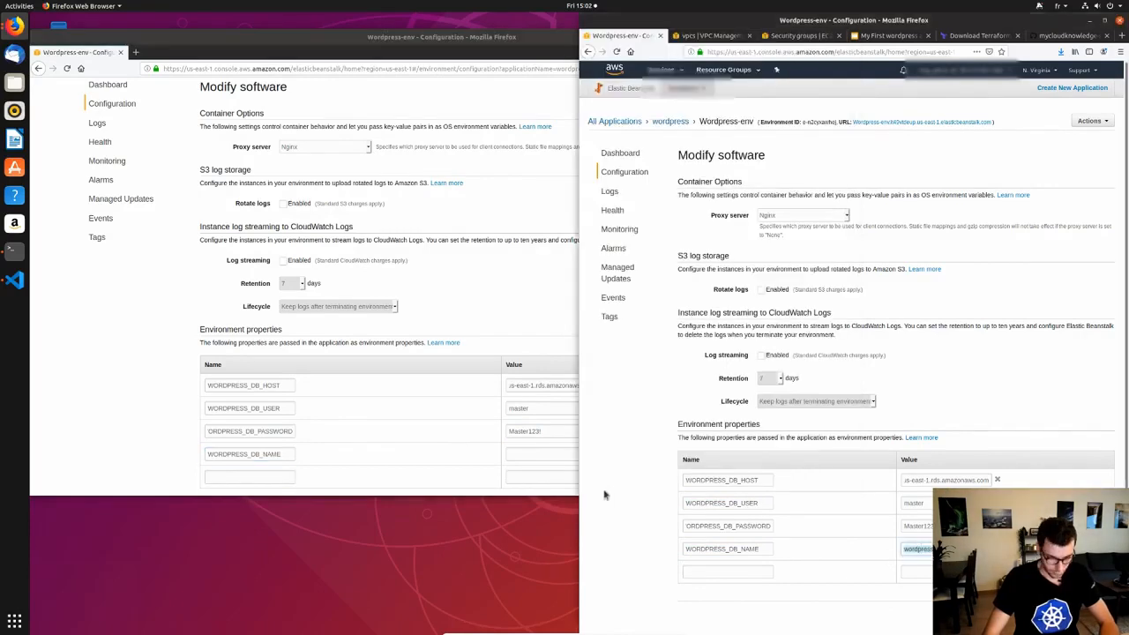
{"action": "left_click", "coordinate": [524, 453]}
{"action": "key", "text": "ctrl+v"}
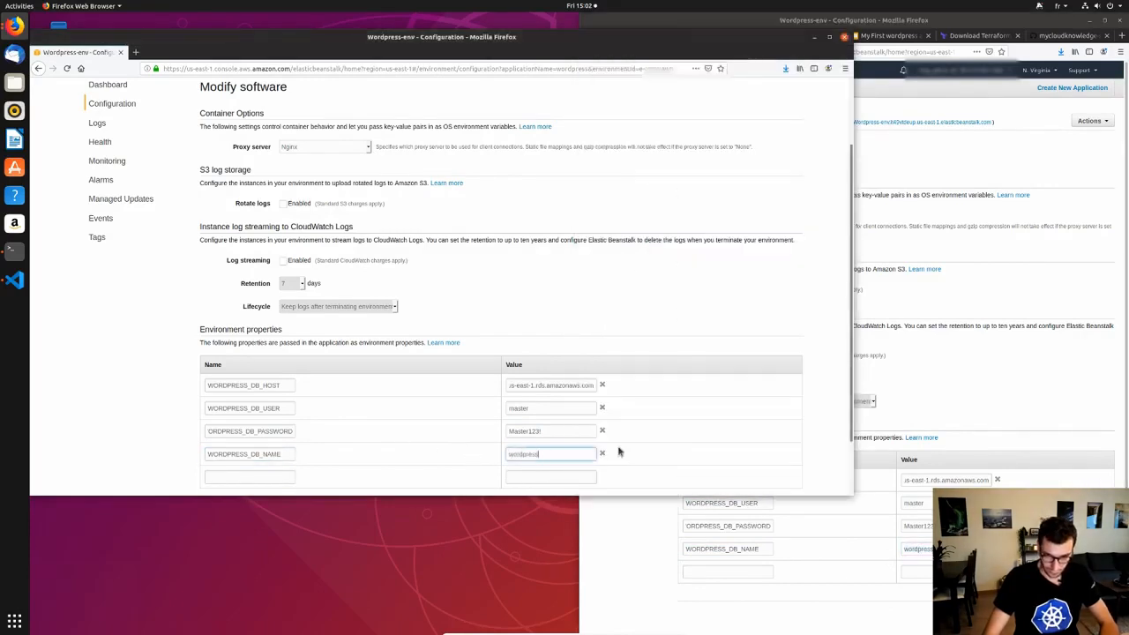
Apply the new environment properties and close the extra dashboard window.
{"action": "scroll", "coordinate": [619, 452], "scroll_direction": "down", "scroll_amount": 1}
{"action": "scroll", "coordinate": [620, 451], "scroll_direction": "down", "scroll_amount": 1}
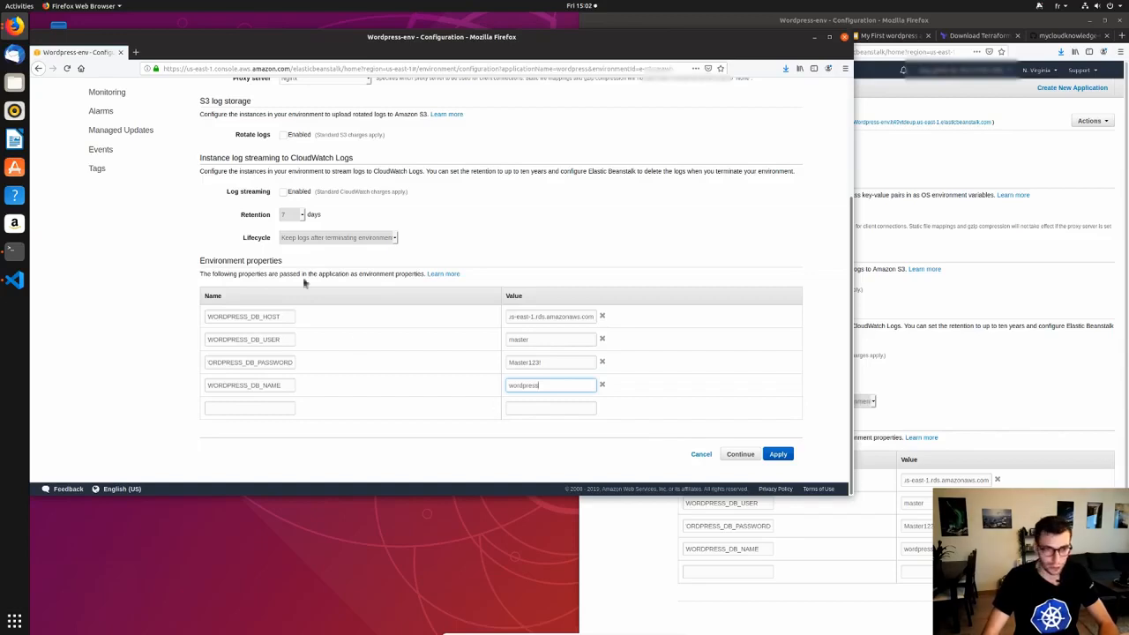
{"action": "scroll", "coordinate": [346, 254], "scroll_direction": "up", "scroll_amount": 3}
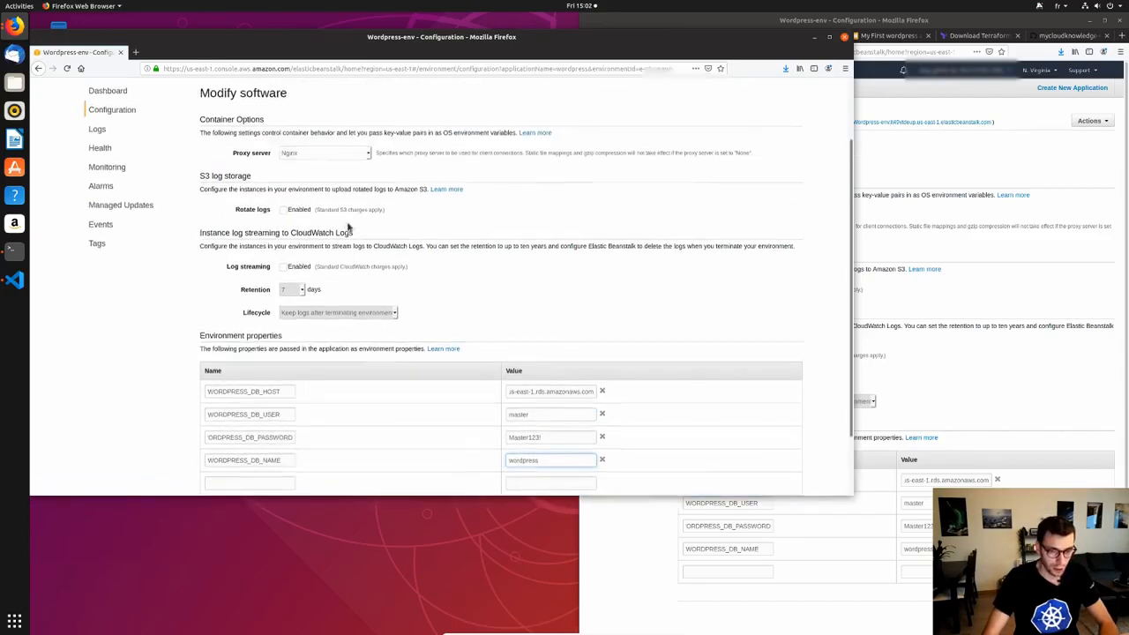
{"action": "scroll", "coordinate": [346, 226], "scroll_direction": "down", "scroll_amount": 3}
{"action": "key", "text": "Return"}
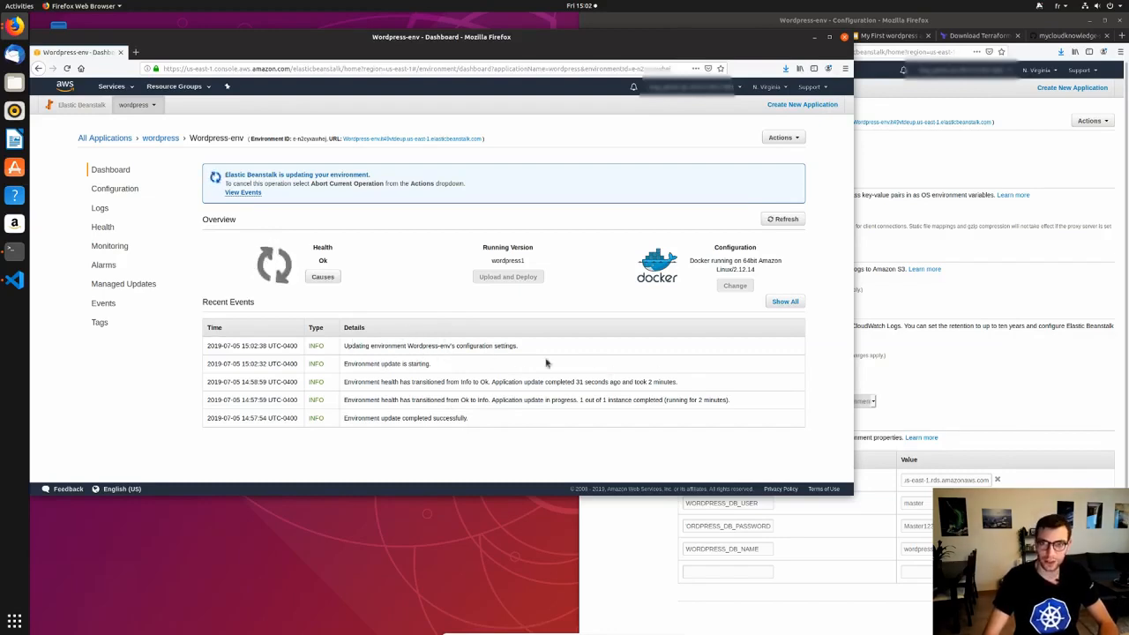
{"action": "left_click", "coordinate": [121, 52]}
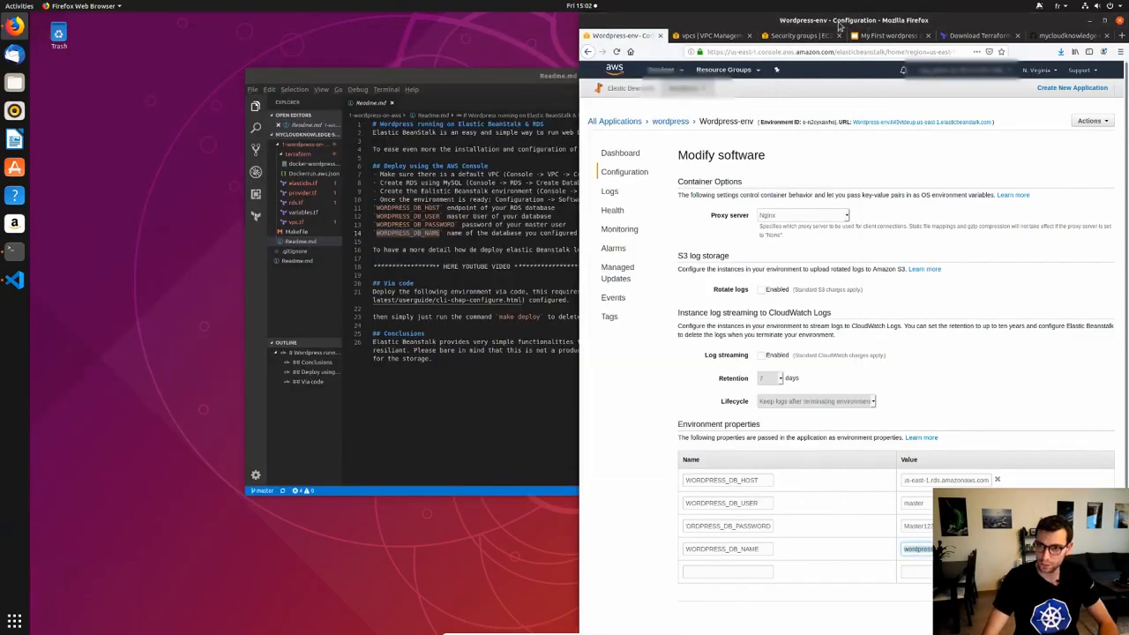
On the maximized Wordpress-env dashboard, confirm the update completed, then open the environment URL in a new tab.
{"action": "double_click", "coordinate": [840, 27]}
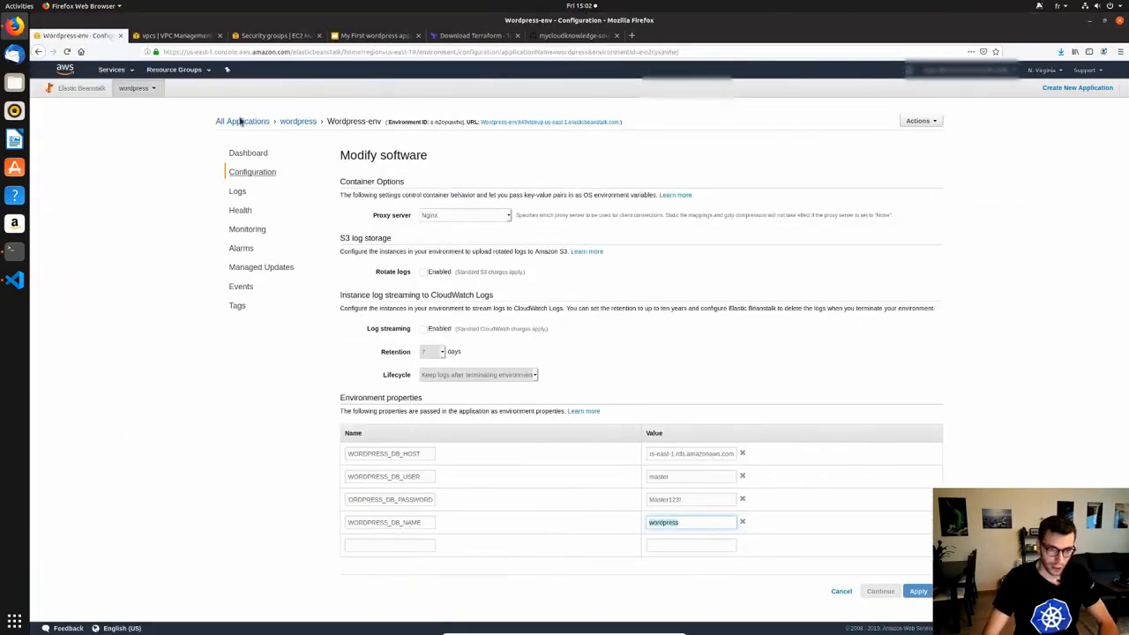
{"action": "left_click", "coordinate": [248, 153]}
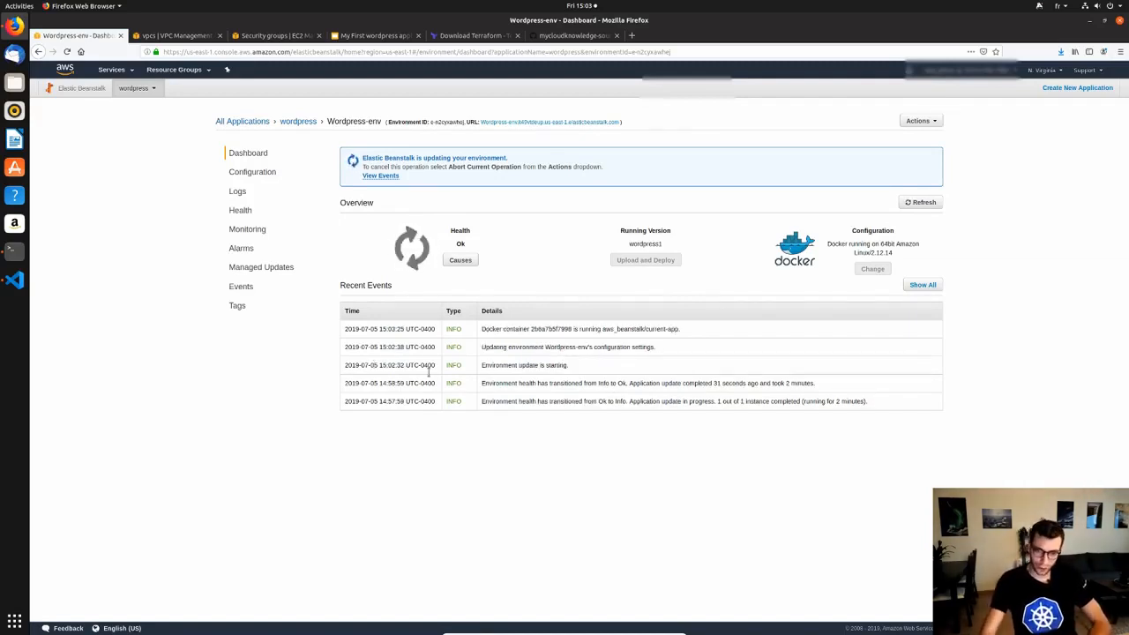
{"action": "left_click_drag", "start_coordinate": [531, 329], "coordinate": [711, 345]}
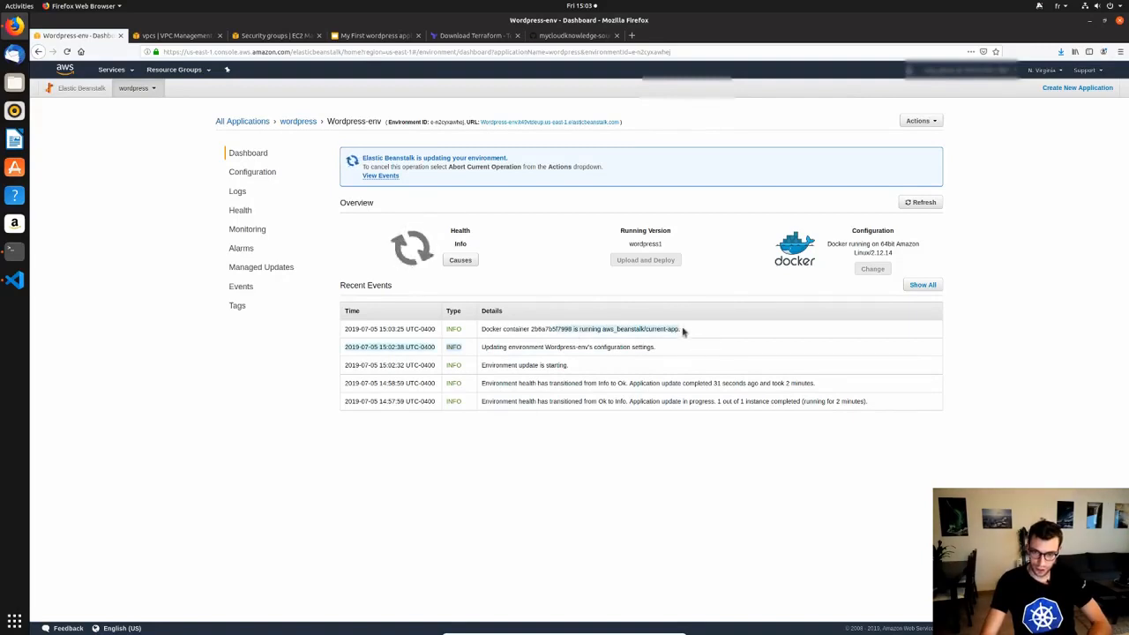
{"action": "triple_click", "coordinate": [683, 330]}
{"action": "left_click", "coordinate": [457, 218]}
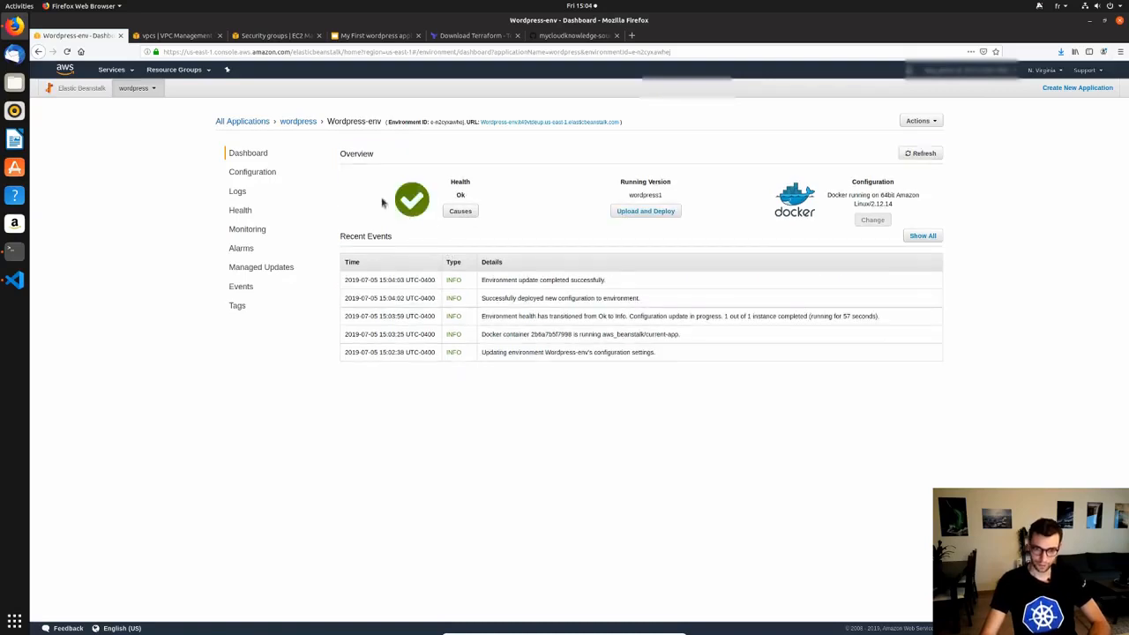
{"action": "middle_click", "coordinate": [560, 123]}
Install WordPress in English titled 'my first cloud Wordpress' with an admin username and weak password.
{"action": "left_click", "coordinate": [178, 36]}
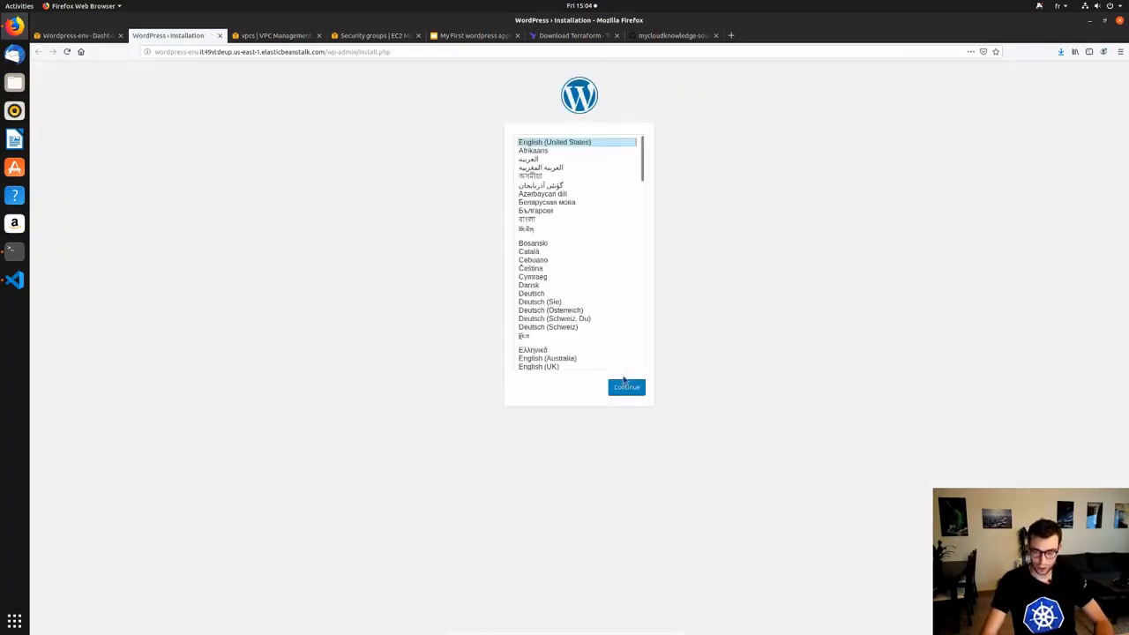
{"action": "left_click", "coordinate": [636, 393]}
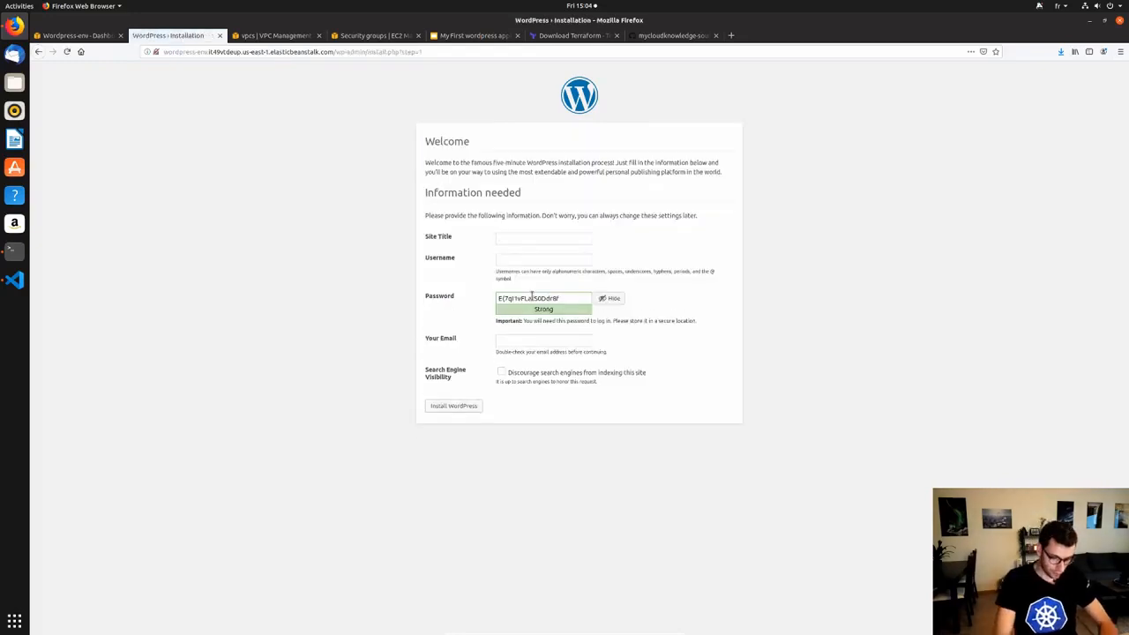
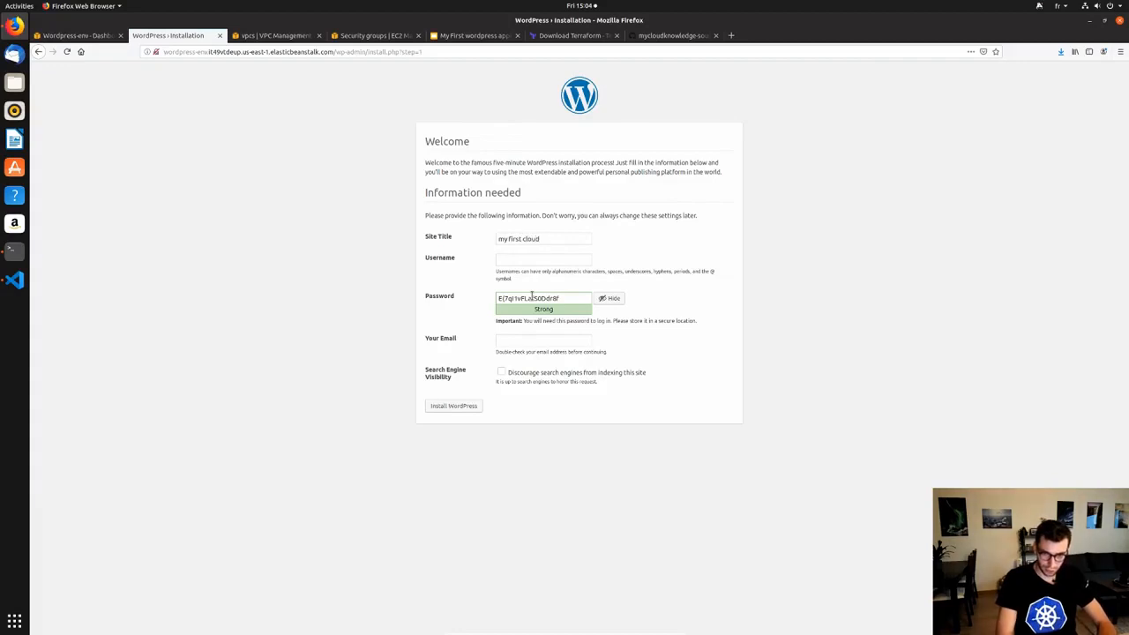
{"action": "key", "text": "Tab"}
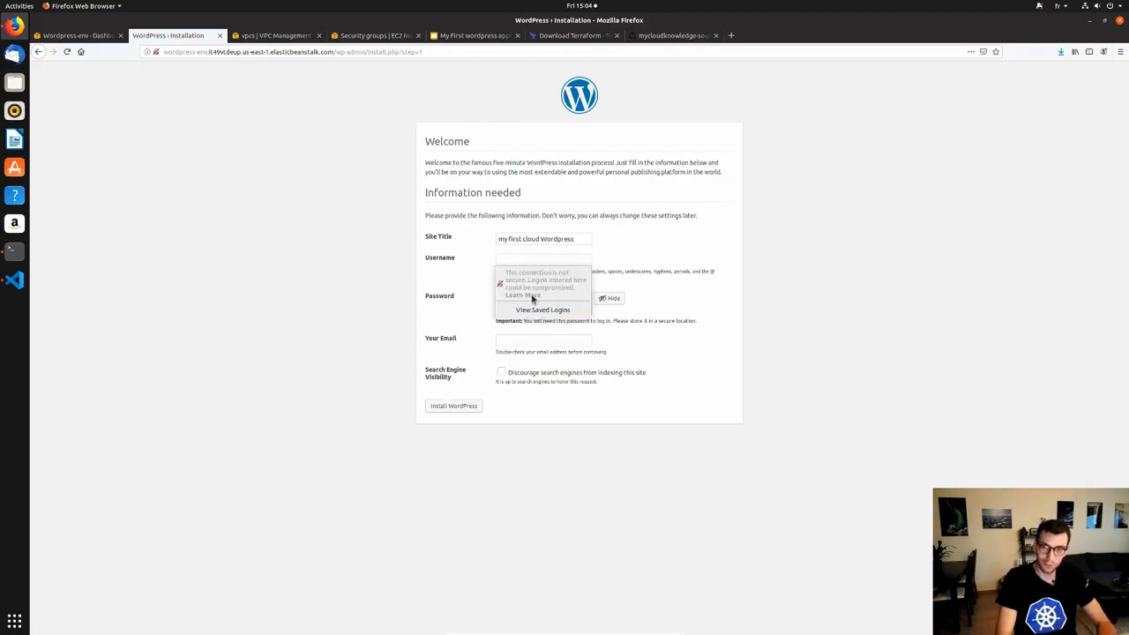
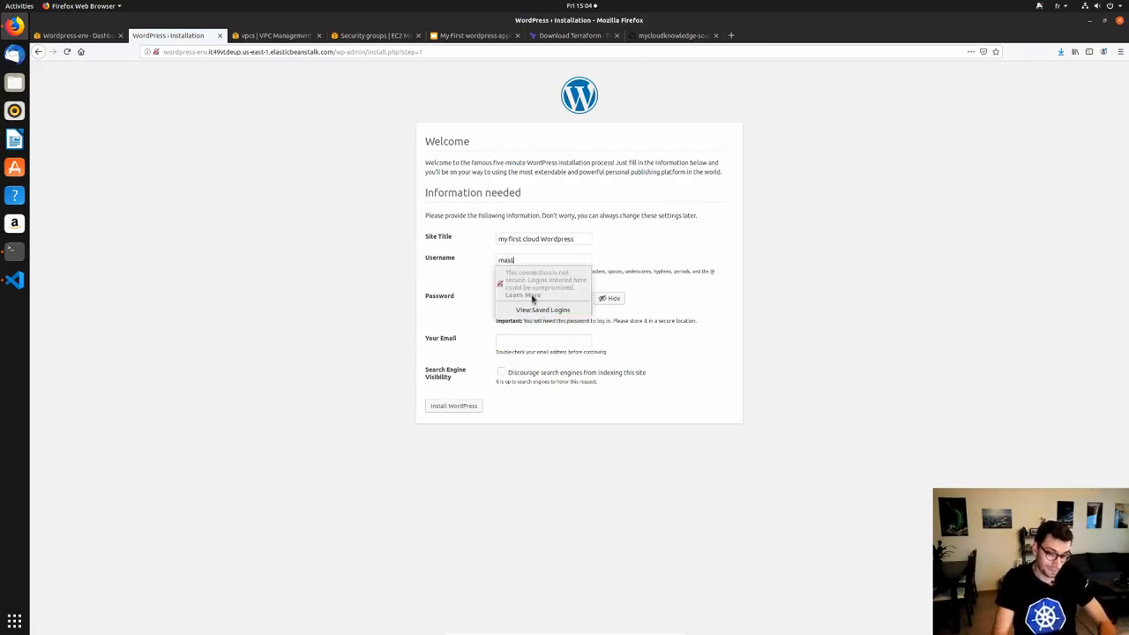
{"action": "key", "text": "Tab"}
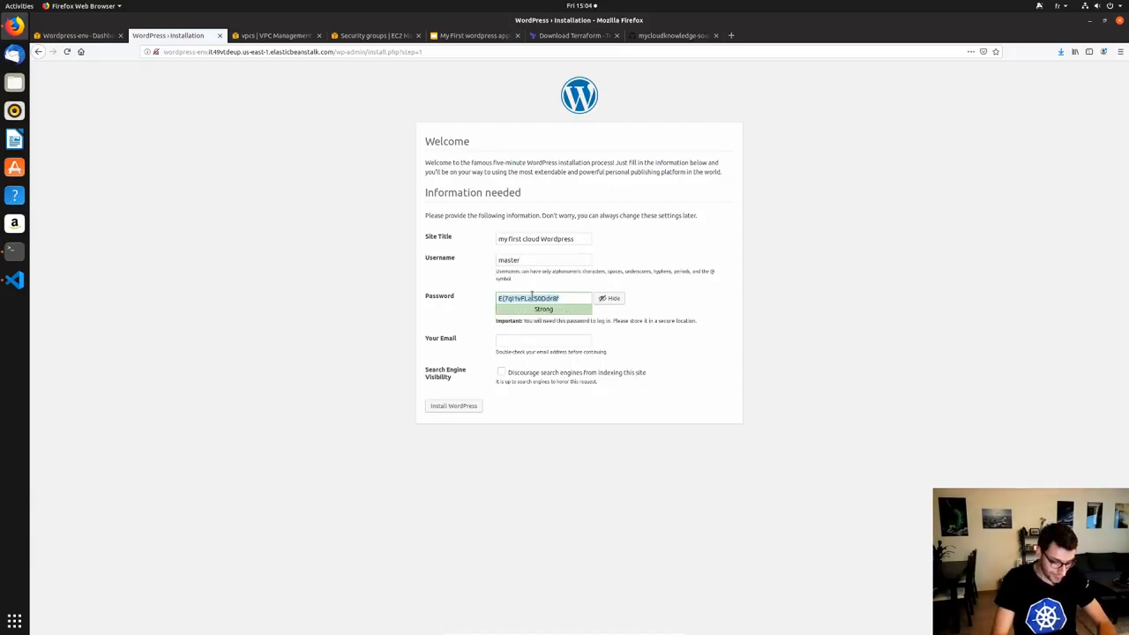
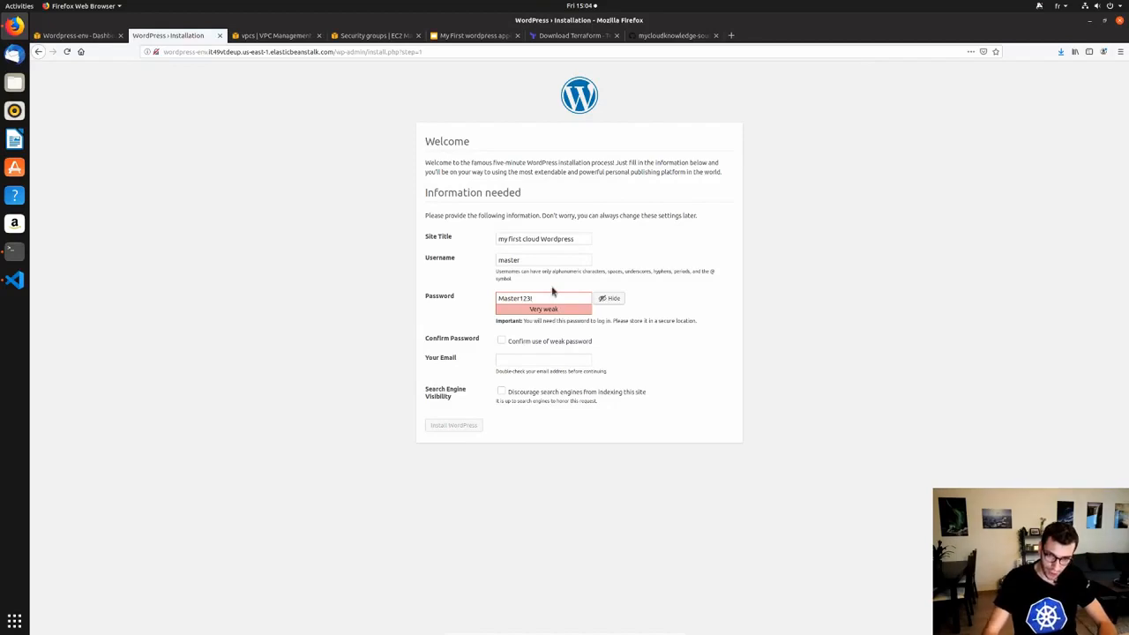
{"action": "left_click", "coordinate": [501, 341]}
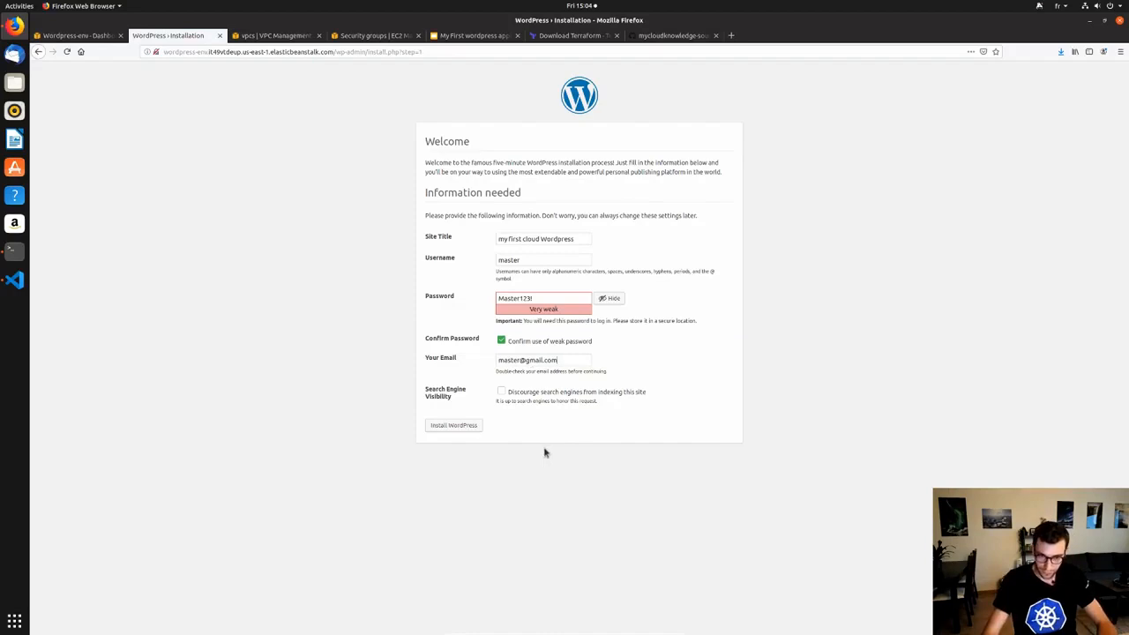
{"action": "left_click", "coordinate": [445, 427]}
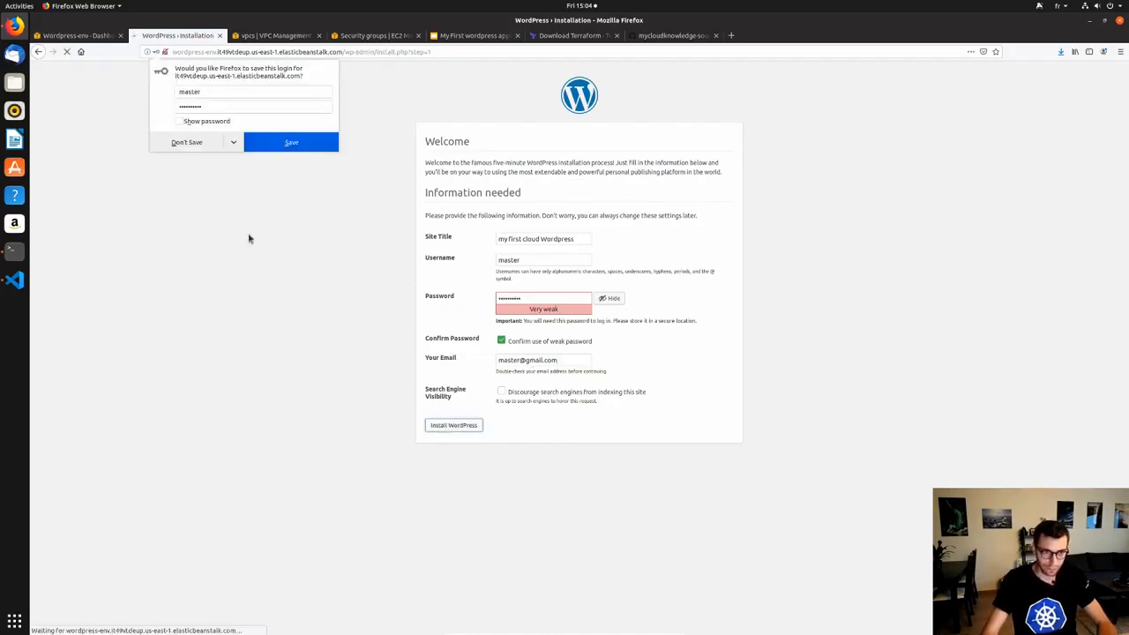
{"action": "left_click", "coordinate": [185, 143]}
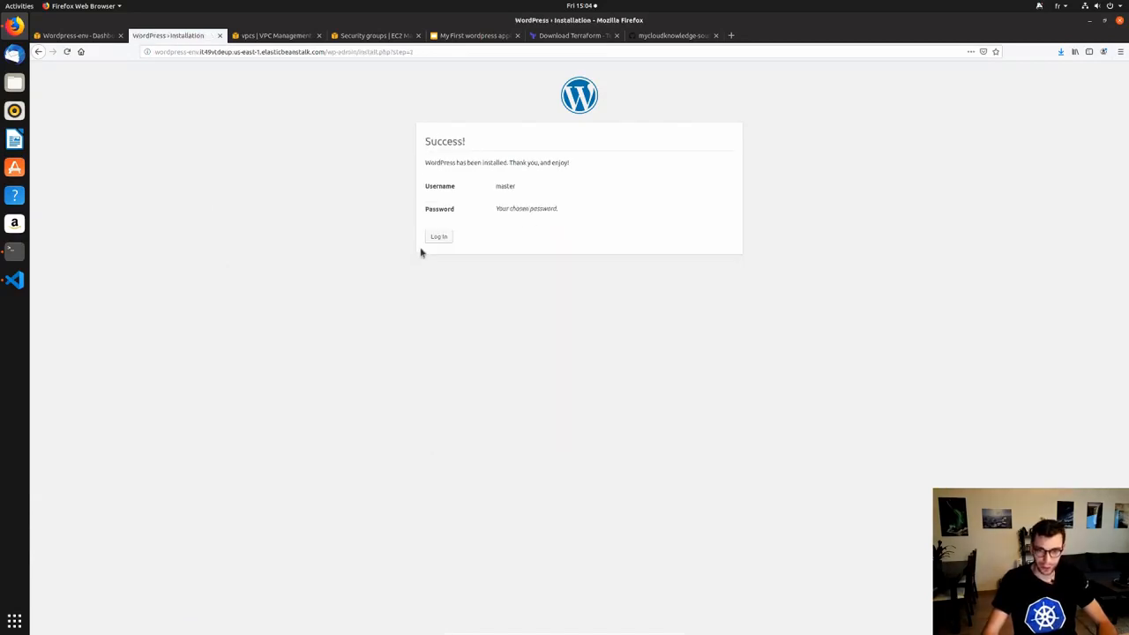
Log in to WordPress with the admin account and decline saving the login.
{"action": "left_click", "coordinate": [440, 240]}
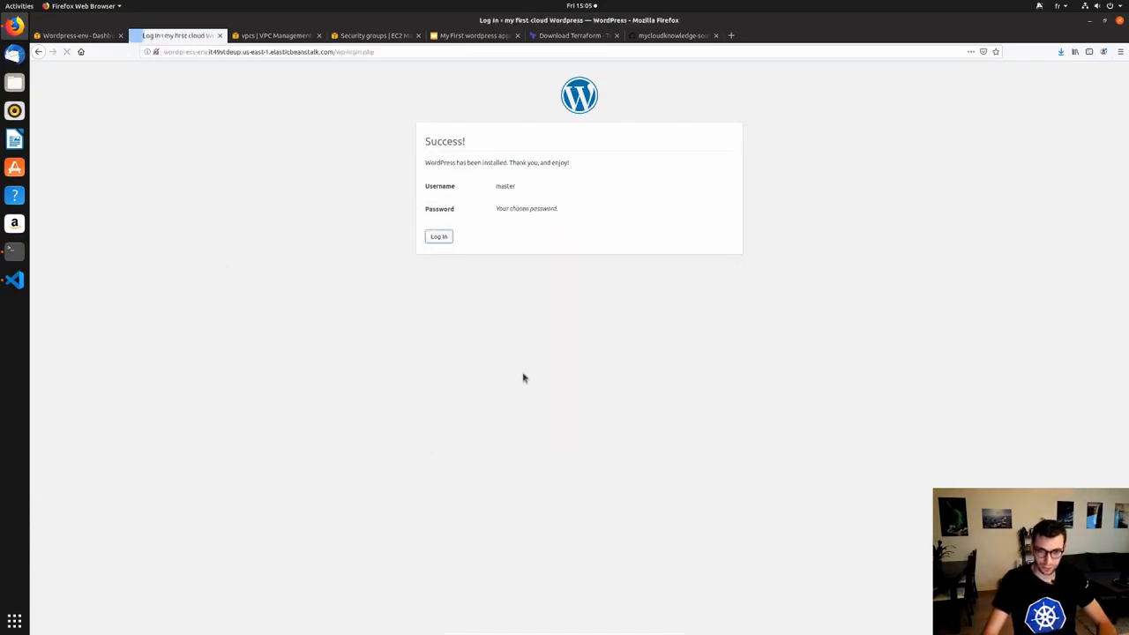
{"action": "type", "text": "master"}
{"action": "key", "text": "Tab"}
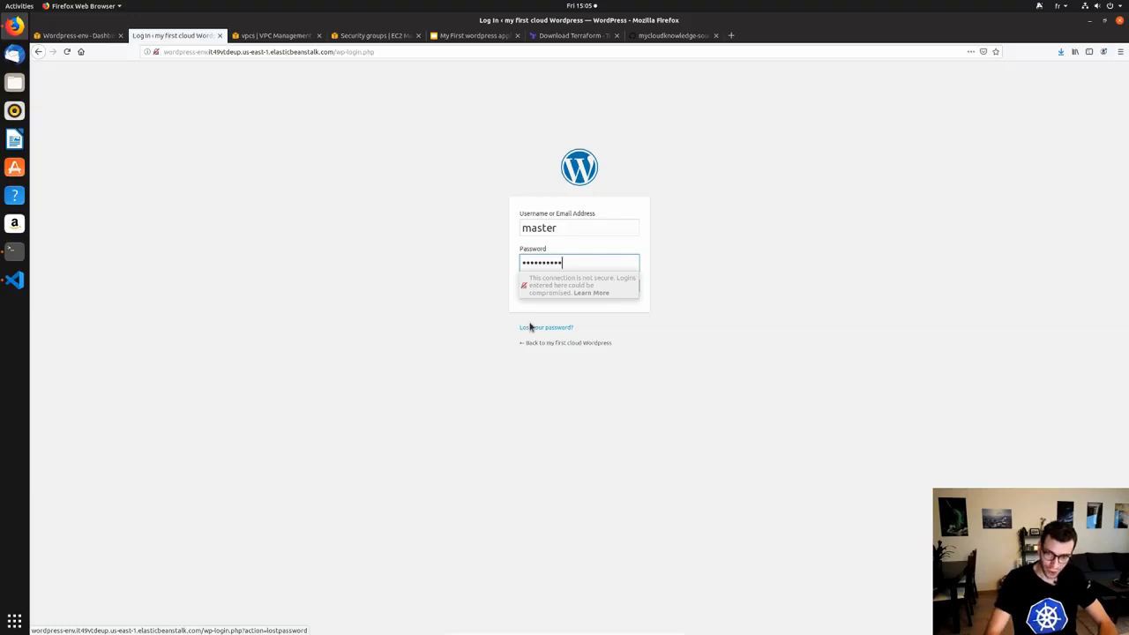
{"action": "left_click", "coordinate": [583, 300]}
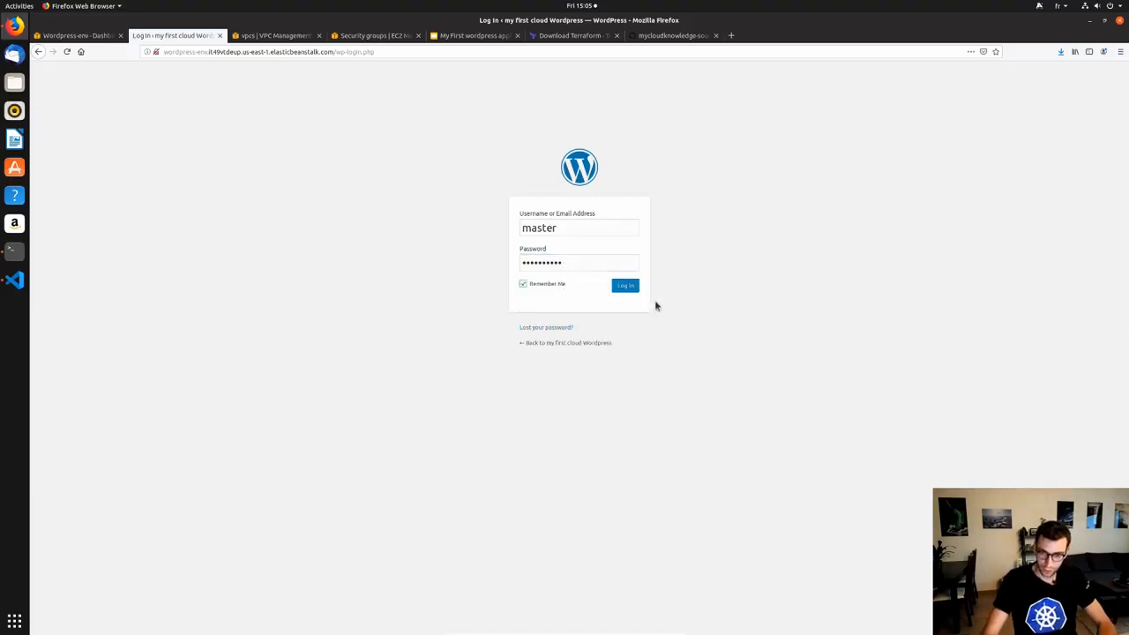
{"action": "left_click", "coordinate": [631, 291]}
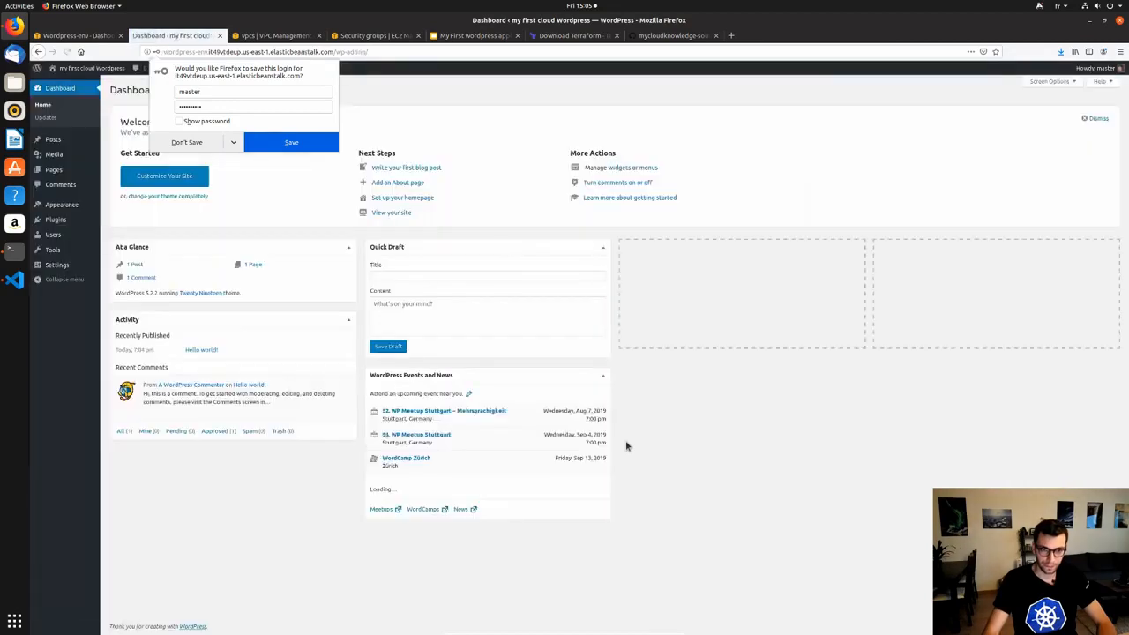
{"action": "left_click", "coordinate": [188, 143]}
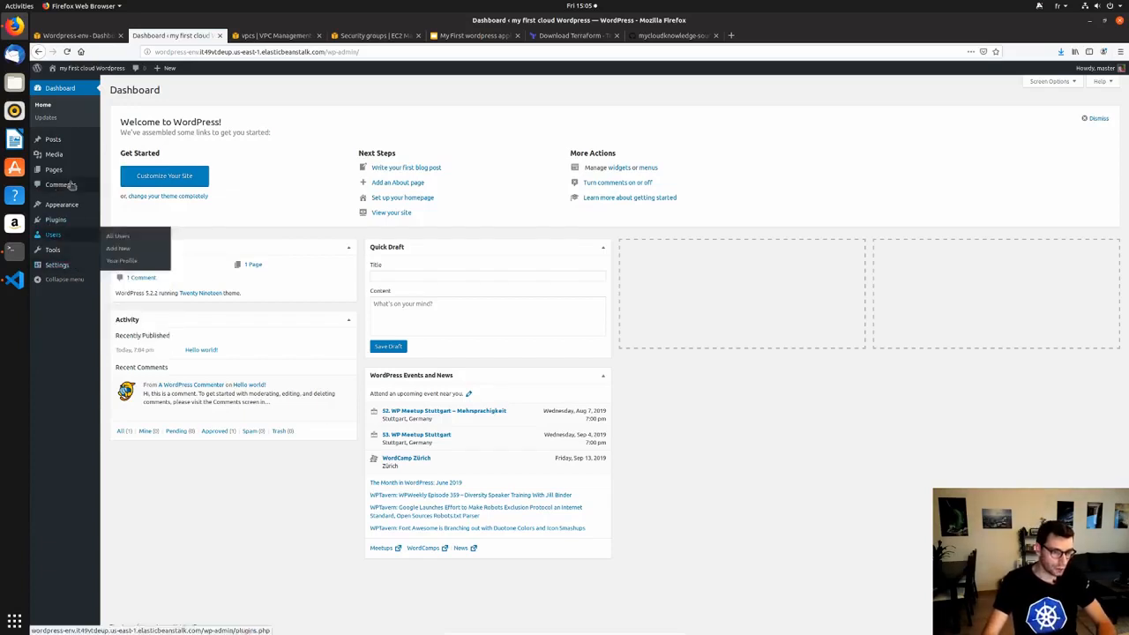
Check the installed plugins, then copy the site address from the Dashboard's address bar.
{"action": "left_click", "coordinate": [123, 222]}
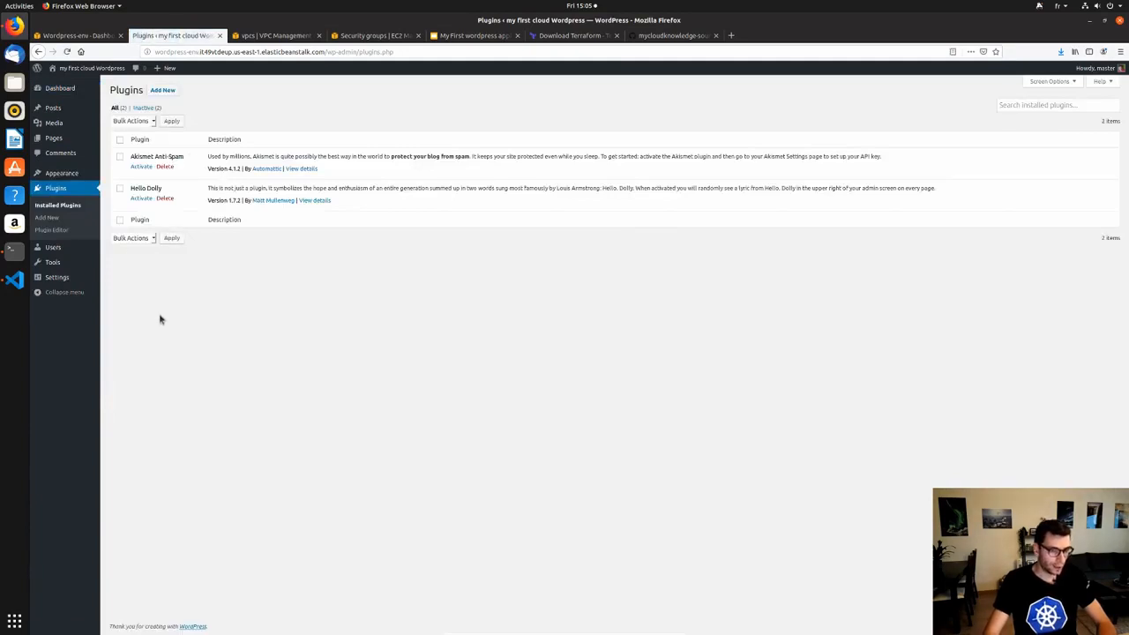
{"action": "left_click", "coordinate": [72, 91]}
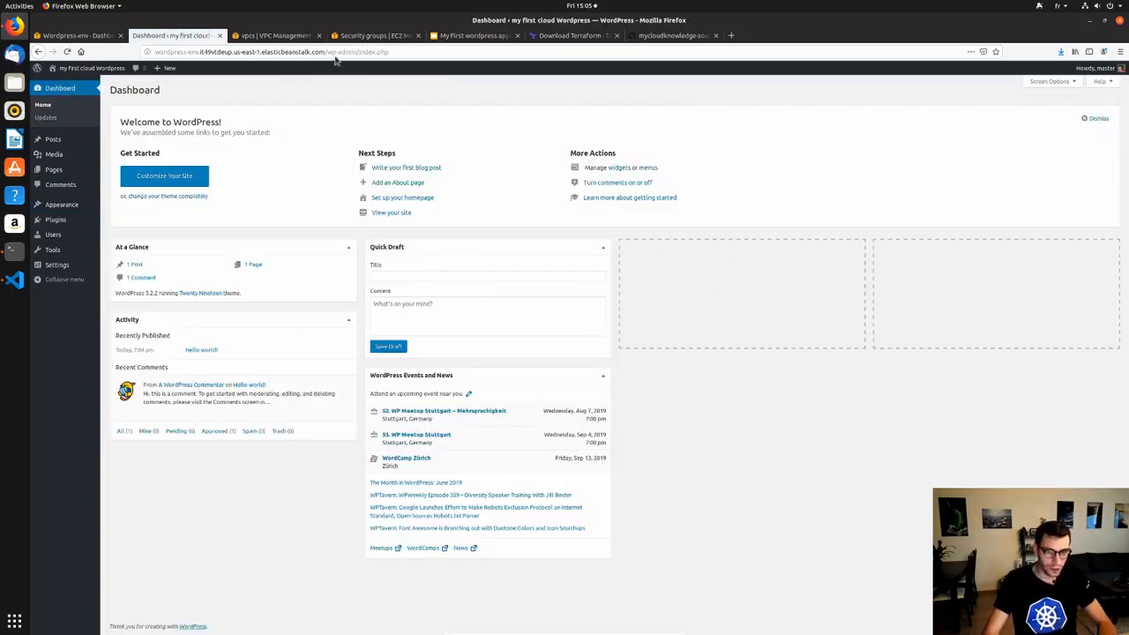
{"action": "left_click_drag", "start_coordinate": [324, 51], "coordinate": [138, 48]}
{"action": "key", "text": "ctrl+c"}
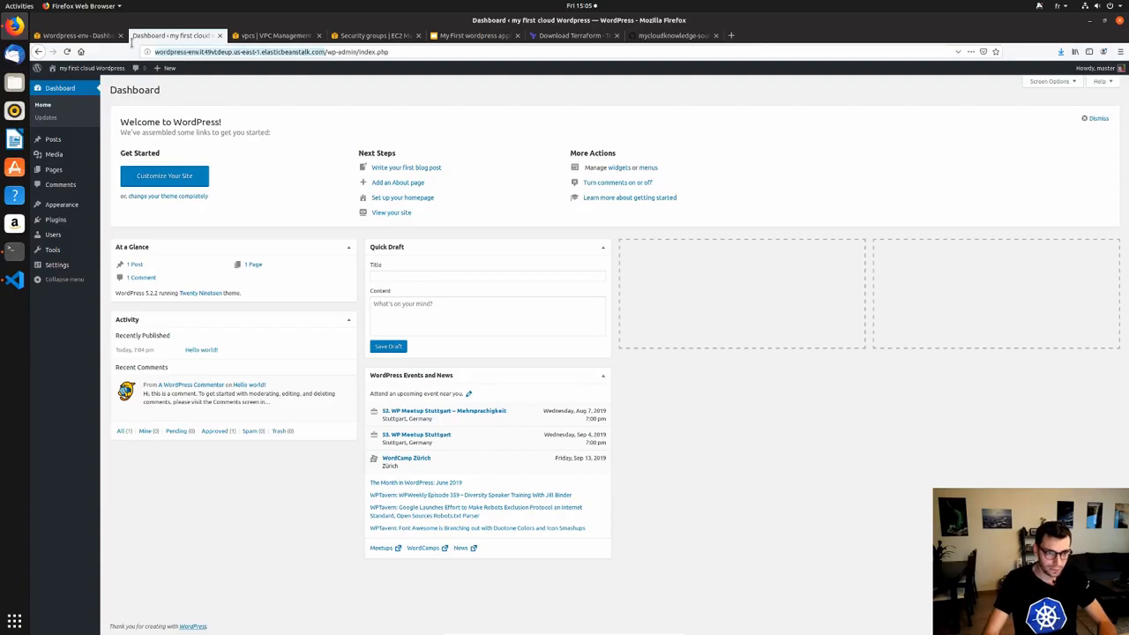
{"action": "left_click", "coordinate": [685, 447]}
{"action": "key", "text": "alt+Tab"}
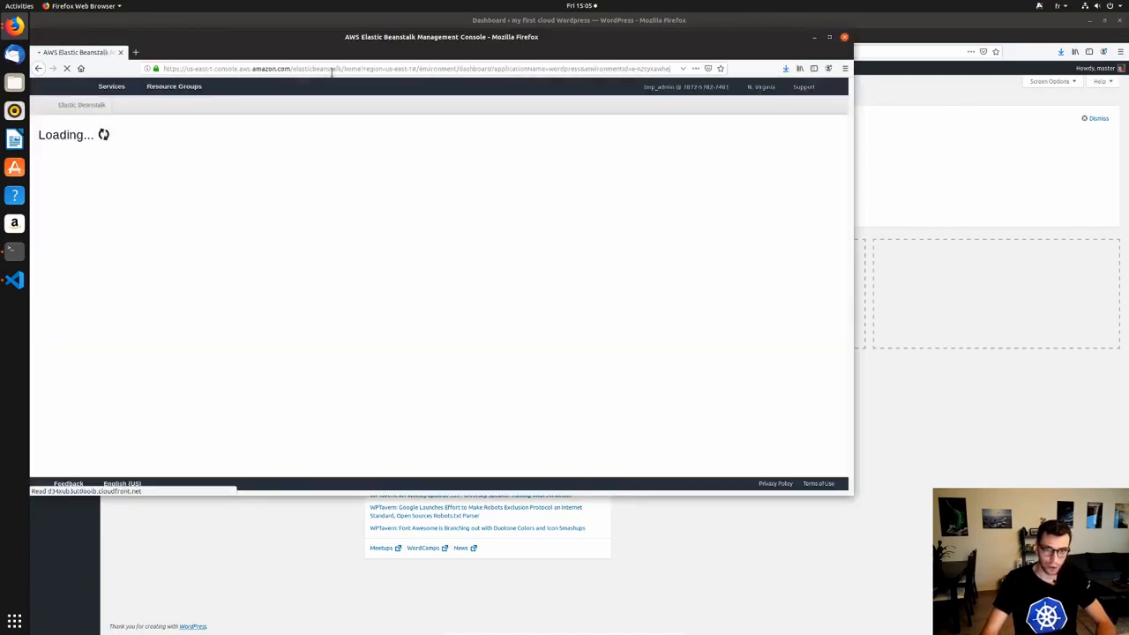
Load the copied WordPress site address in the second Firefox window.
{"action": "left_click_drag", "start_coordinate": [186, 53], "coordinate": [256, 93]}
{"action": "left_click", "coordinate": [256, 93]}
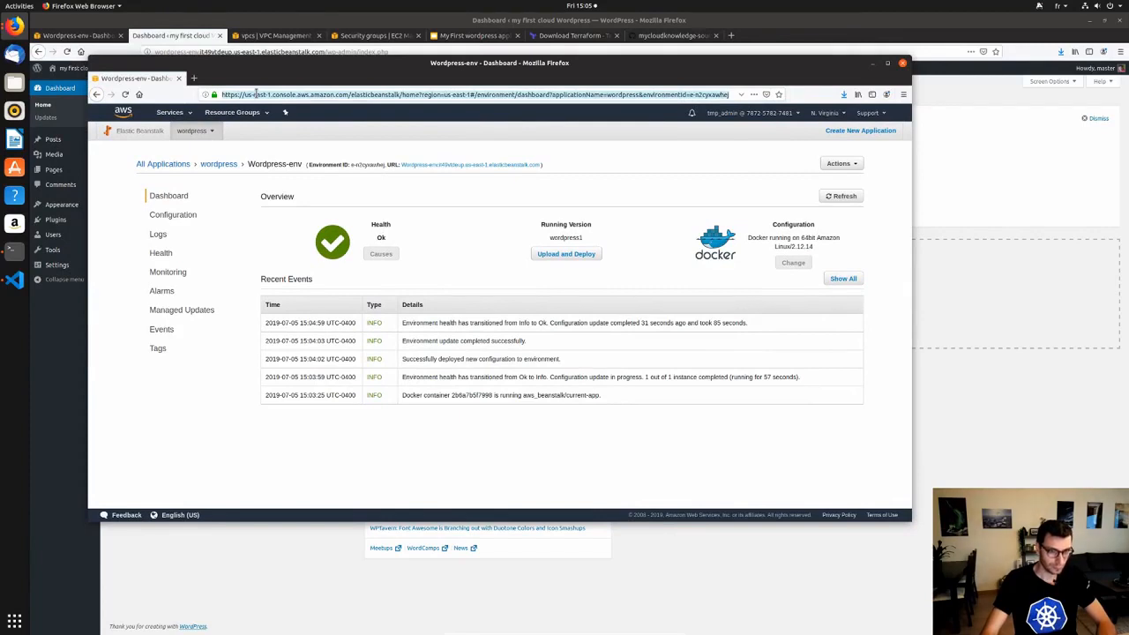
{"action": "key", "text": "ctrl+v"}
{"action": "key", "text": "Return"}
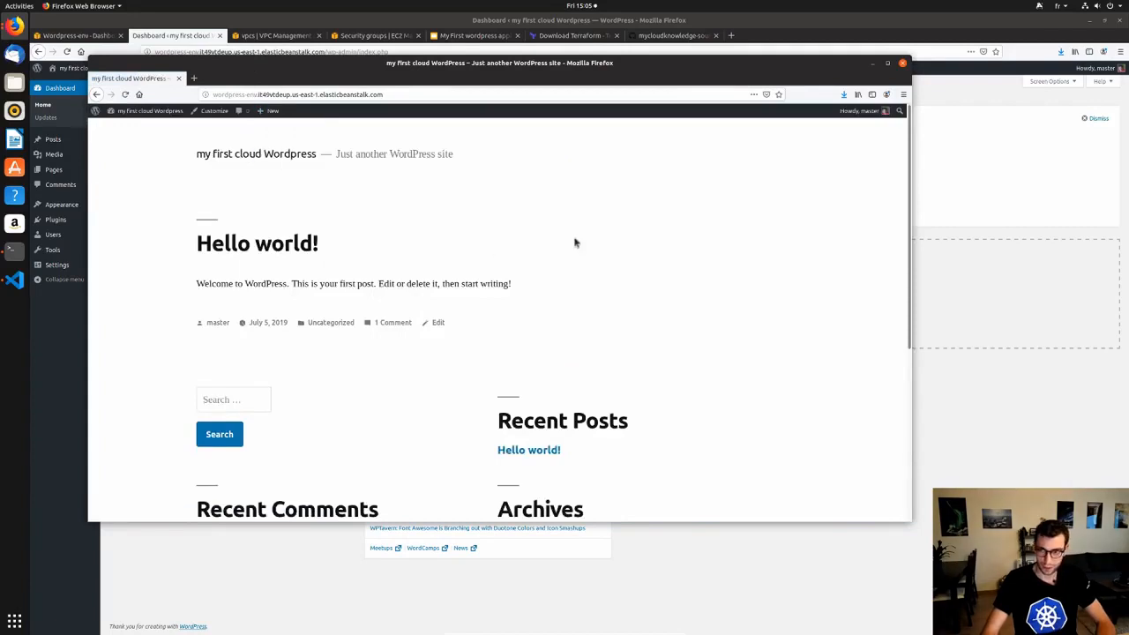
Scroll through the Hello world! site, close its window, and return to the GitHub tab.
{"action": "scroll", "coordinate": [325, 265], "scroll_direction": "down", "scroll_amount": 2}
{"action": "scroll", "coordinate": [325, 265], "scroll_direction": "down", "scroll_amount": 5}
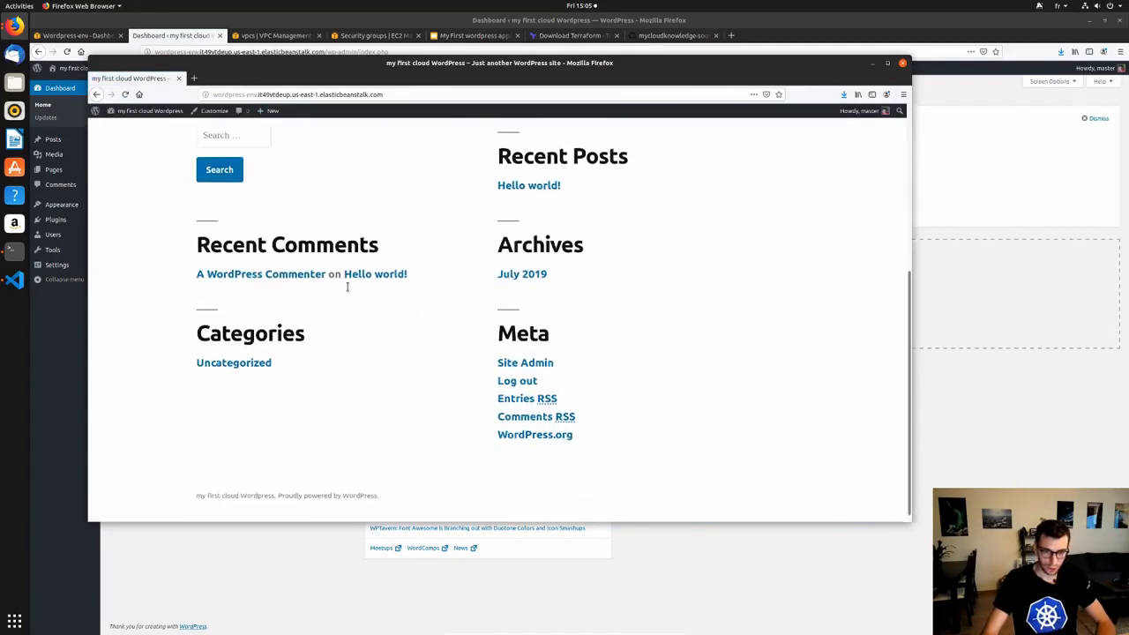
{"action": "scroll", "coordinate": [455, 340], "scroll_direction": "up", "scroll_amount": 5}
{"action": "scroll", "coordinate": [450, 298], "scroll_direction": "up", "scroll_amount": 1}
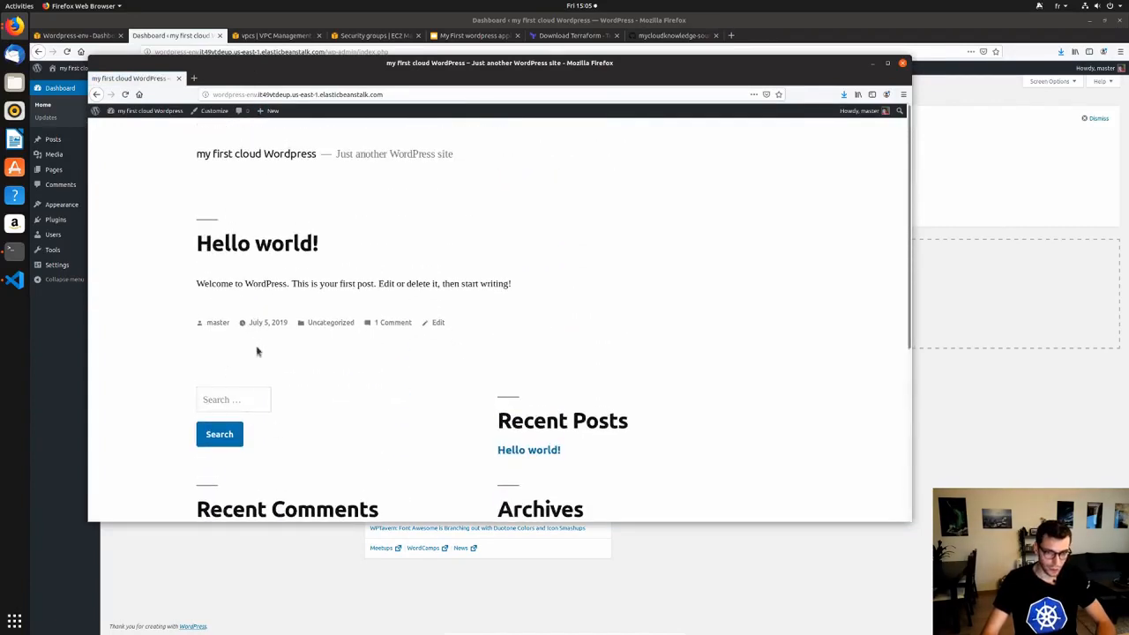
{"action": "left_click", "coordinate": [902, 62]}
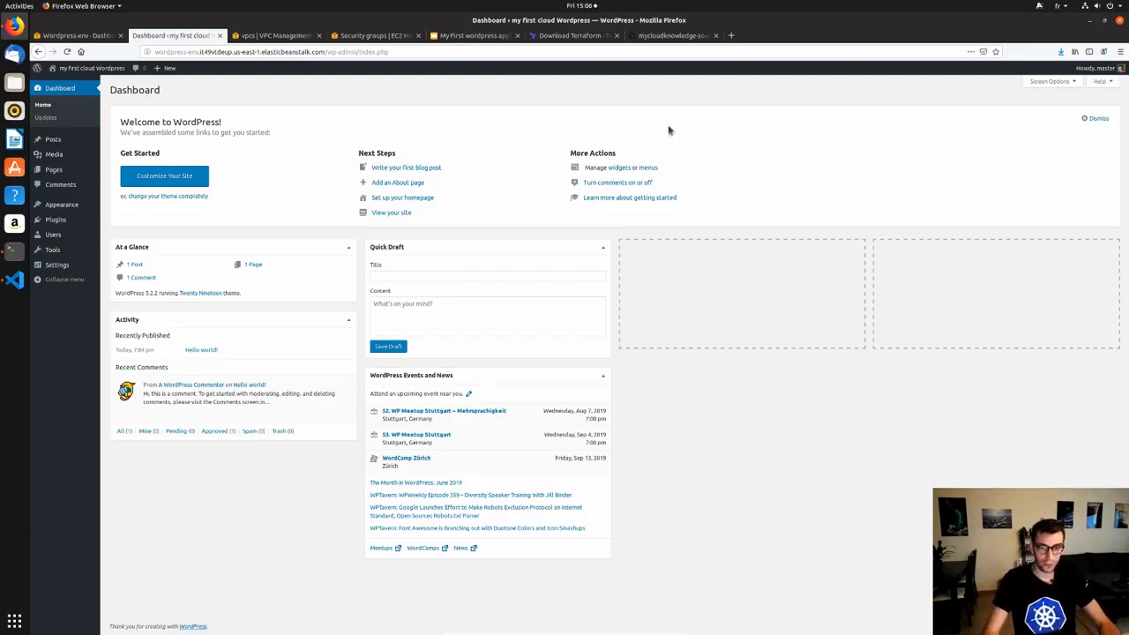
{"action": "left_click", "coordinate": [674, 36]}
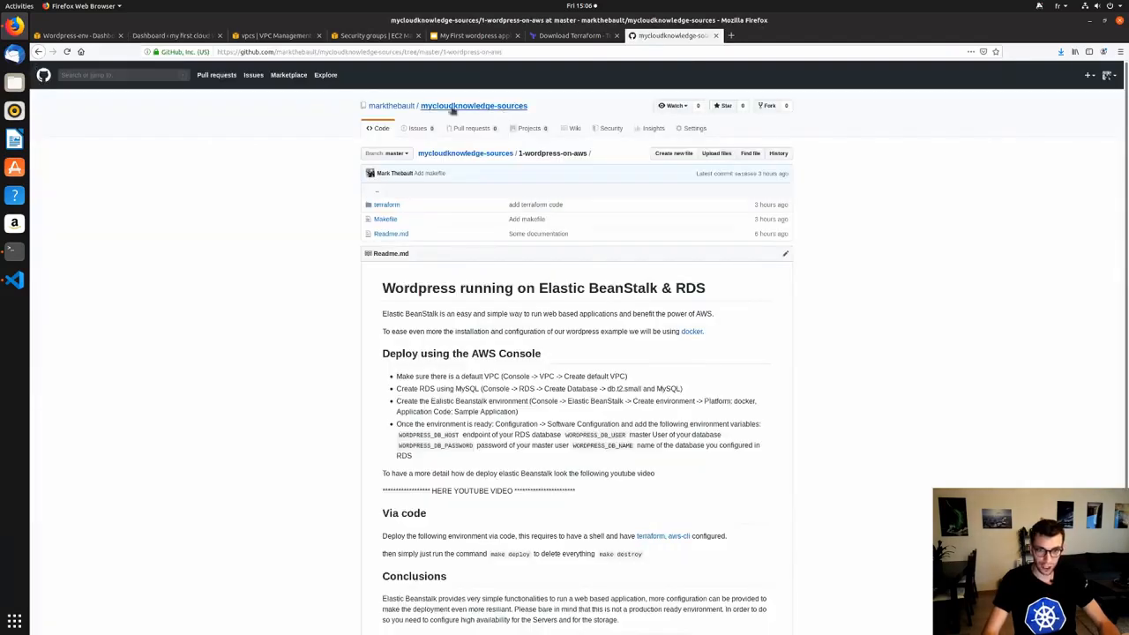
Go to the repository root and open the Episode 1 folder.
{"action": "left_click_drag", "start_coordinate": [529, 107], "coordinate": [424, 108]}
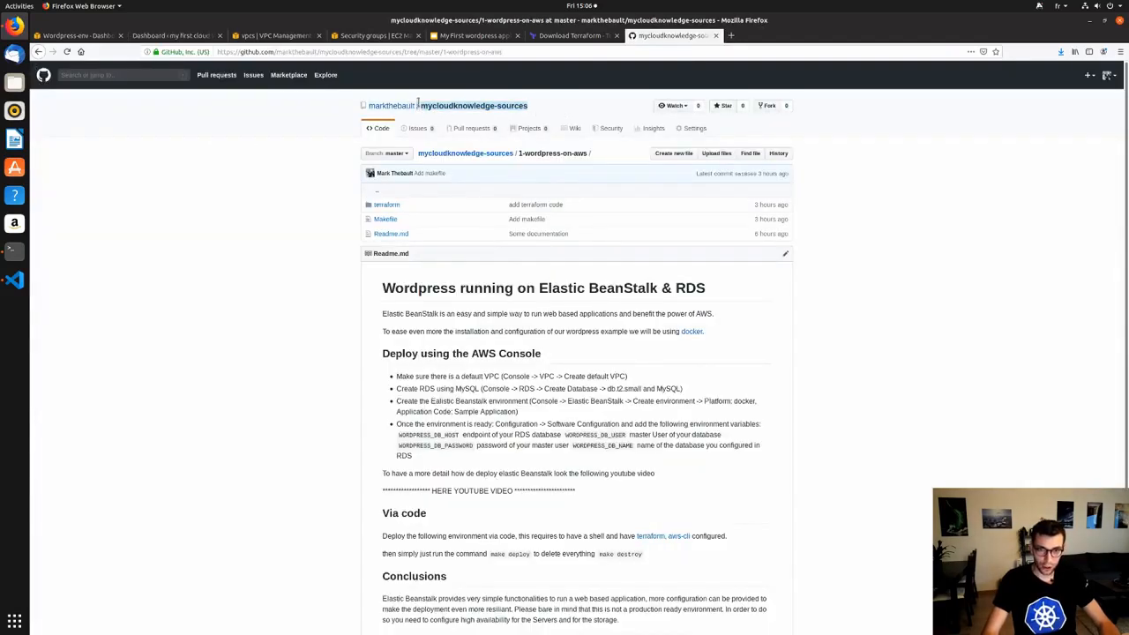
{"action": "left_click", "coordinate": [486, 156]}
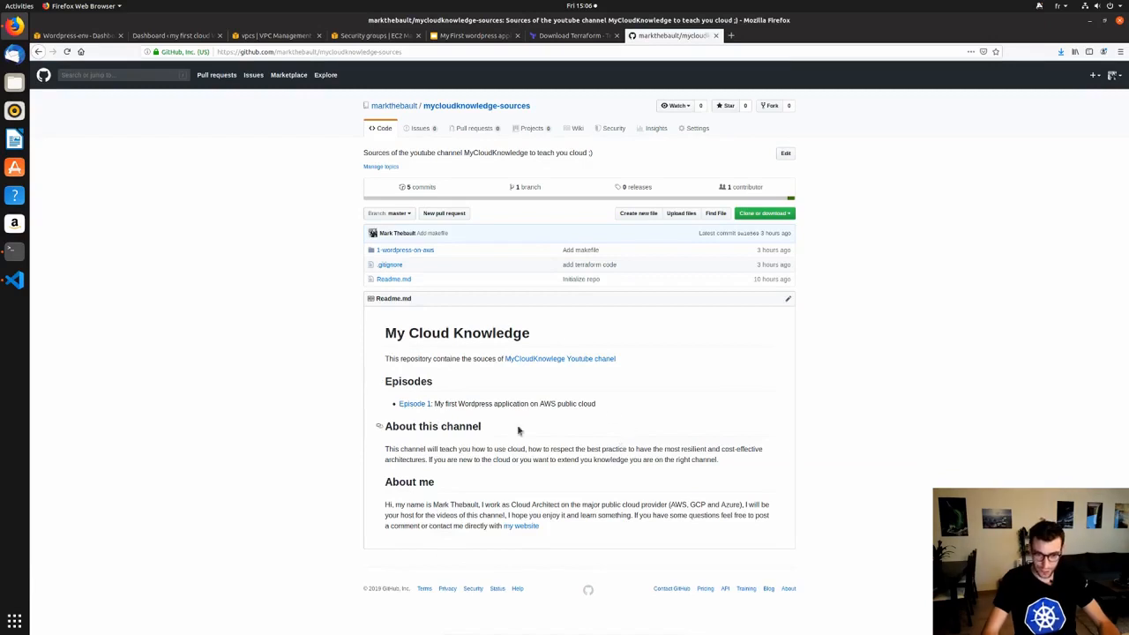
{"action": "left_click_drag", "start_coordinate": [445, 404], "coordinate": [594, 401]}
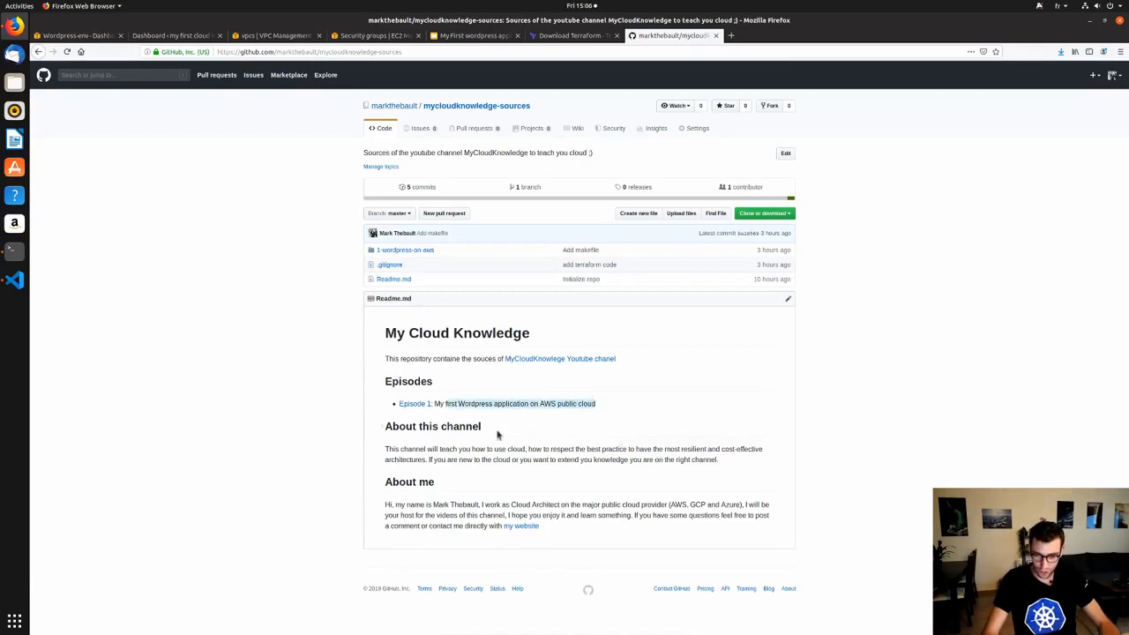
{"action": "left_click", "coordinate": [427, 407]}
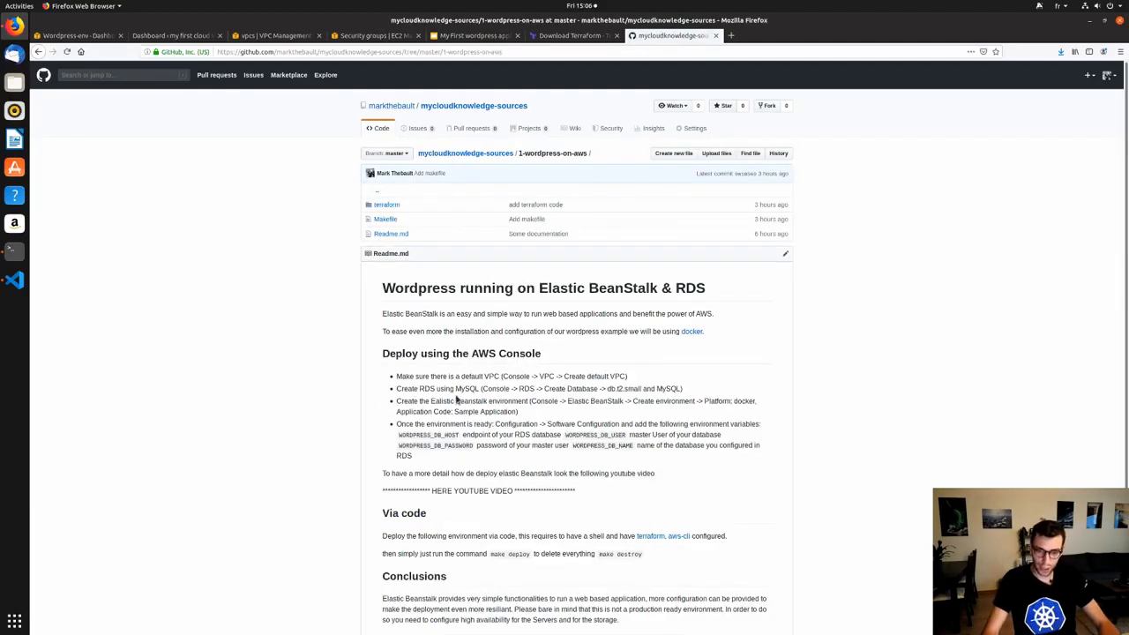
Highlight the readme's console deployment and Via code instructions, then switch to the Download Terraform page.
{"action": "left_click_drag", "start_coordinate": [484, 376], "coordinate": [651, 470]}
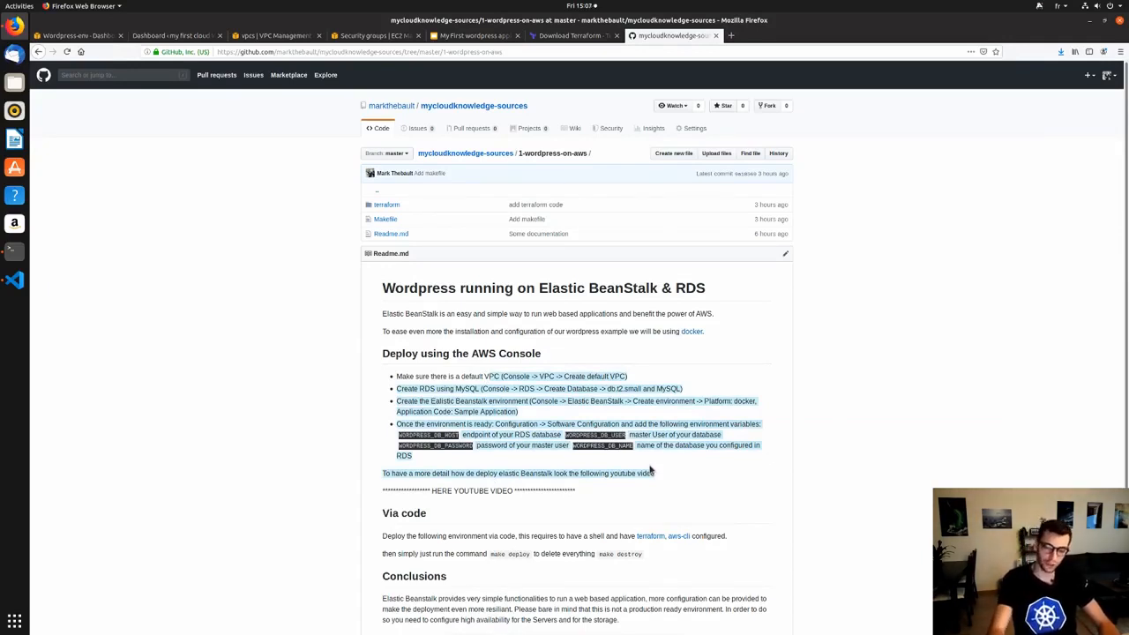
{"action": "triple_click", "coordinate": [437, 488]}
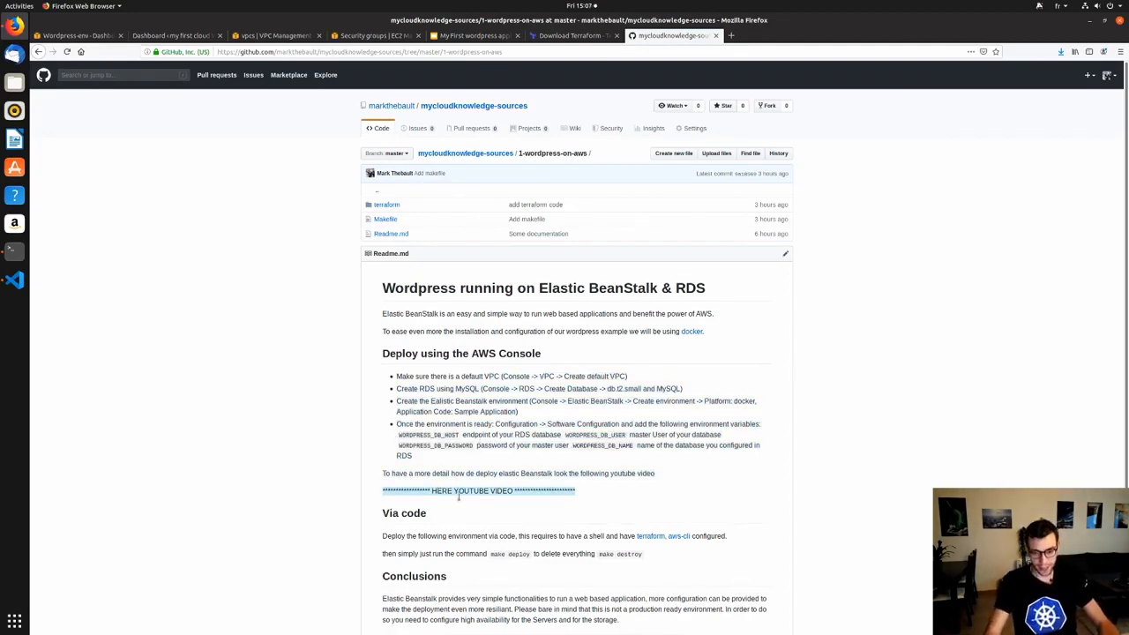
{"action": "scroll", "coordinate": [457, 500], "scroll_direction": "down", "scroll_amount": 1}
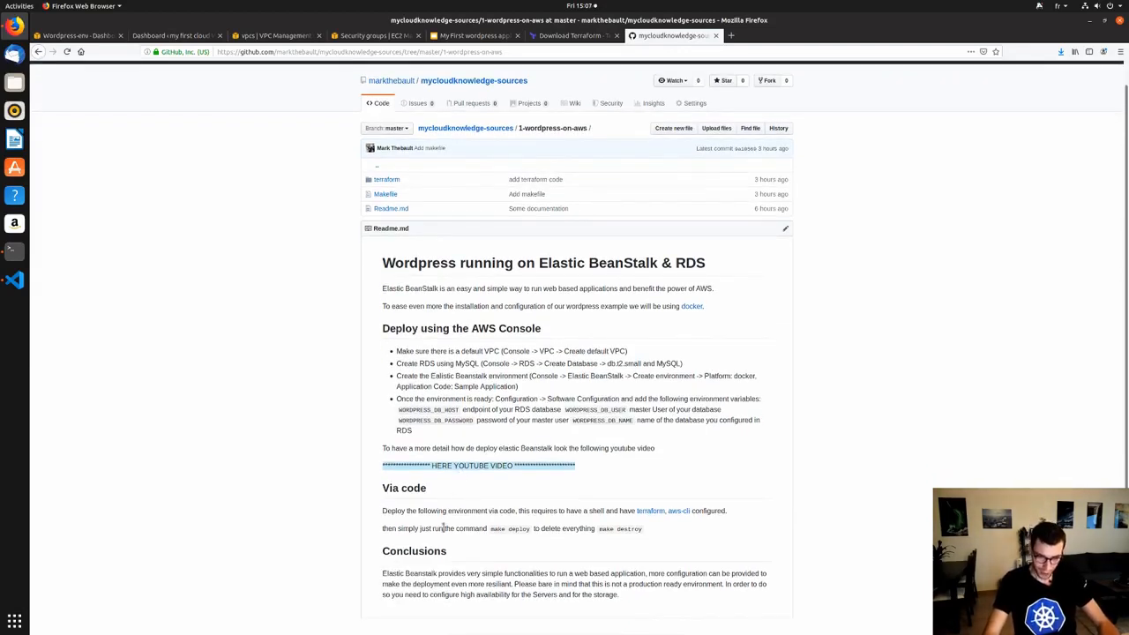
{"action": "left_click_drag", "start_coordinate": [385, 490], "coordinate": [645, 540]}
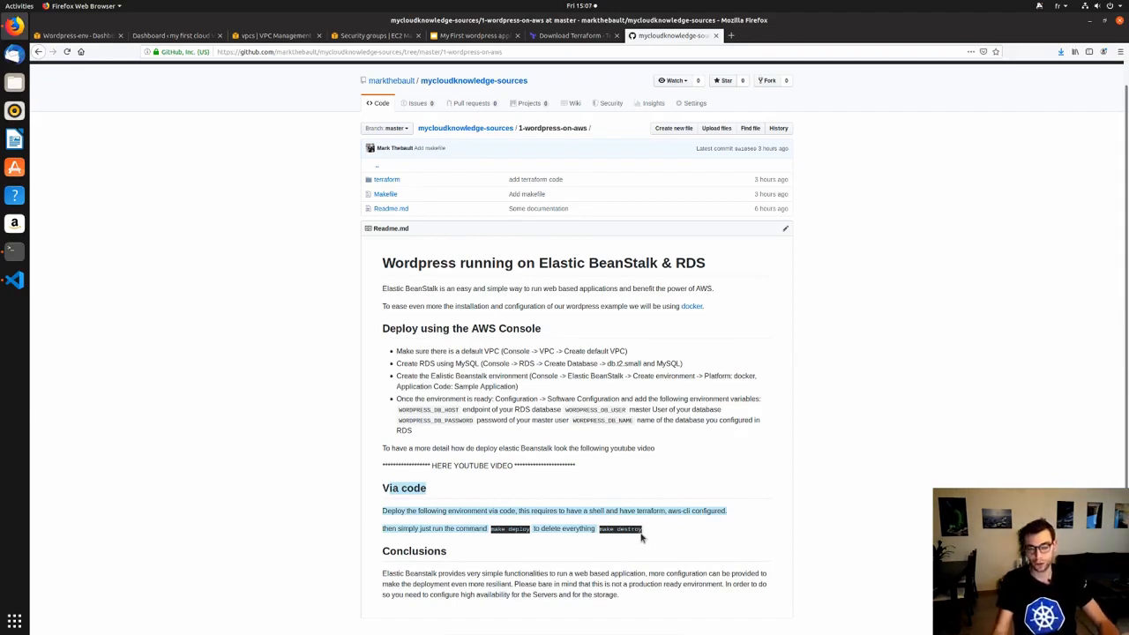
{"action": "double_click", "coordinate": [433, 510]}
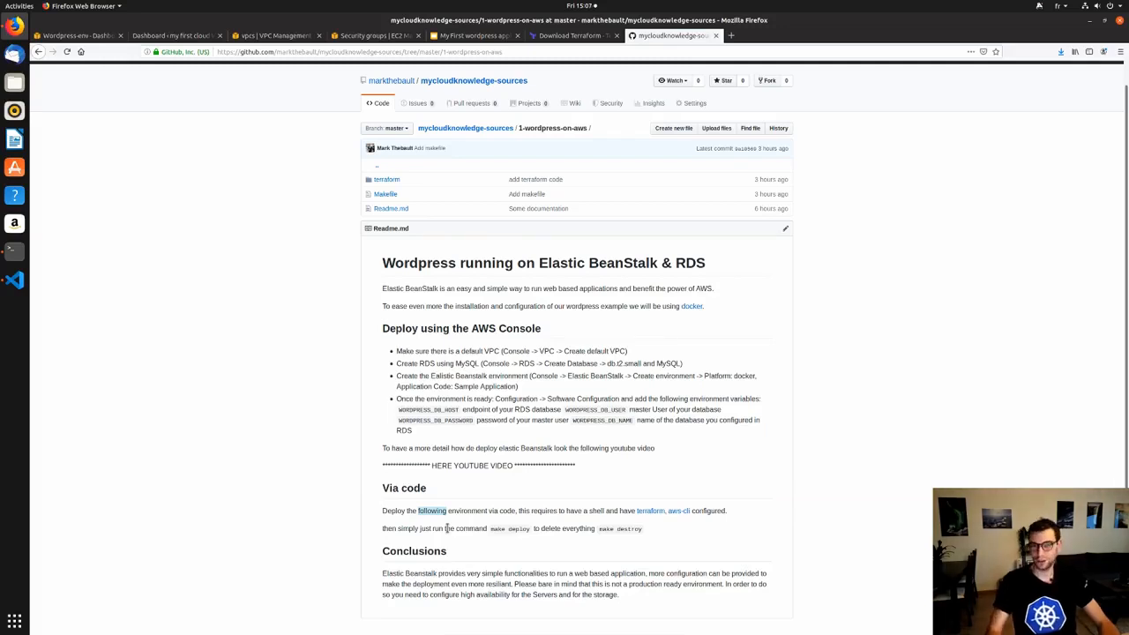
{"action": "left_click", "coordinate": [569, 36]}
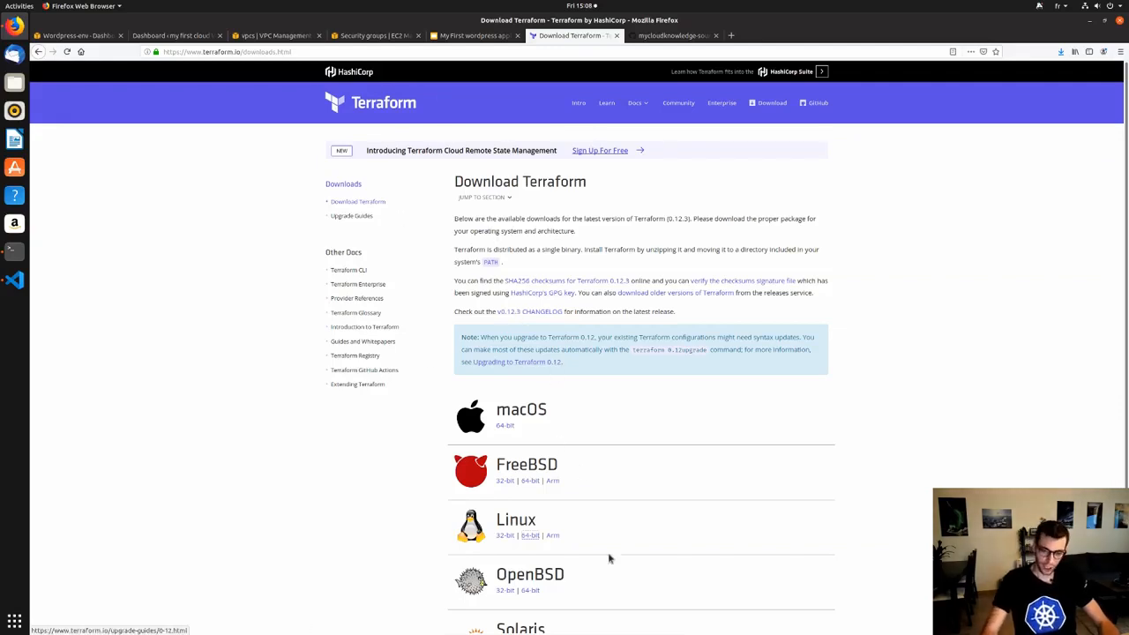
Scroll through the Terraform 0.12.3 download packages, then go back to the GitHub readme.
{"action": "scroll", "coordinate": [532, 482], "scroll_direction": "down", "scroll_amount": 2}
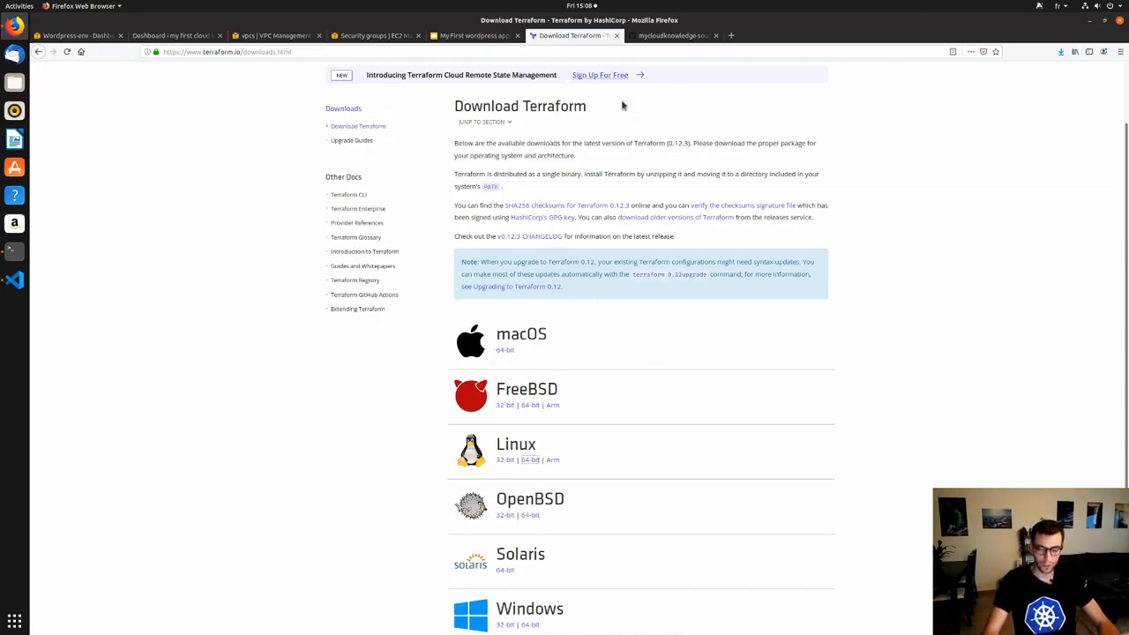
{"action": "scroll", "coordinate": [529, 186], "scroll_direction": "up", "scroll_amount": 2}
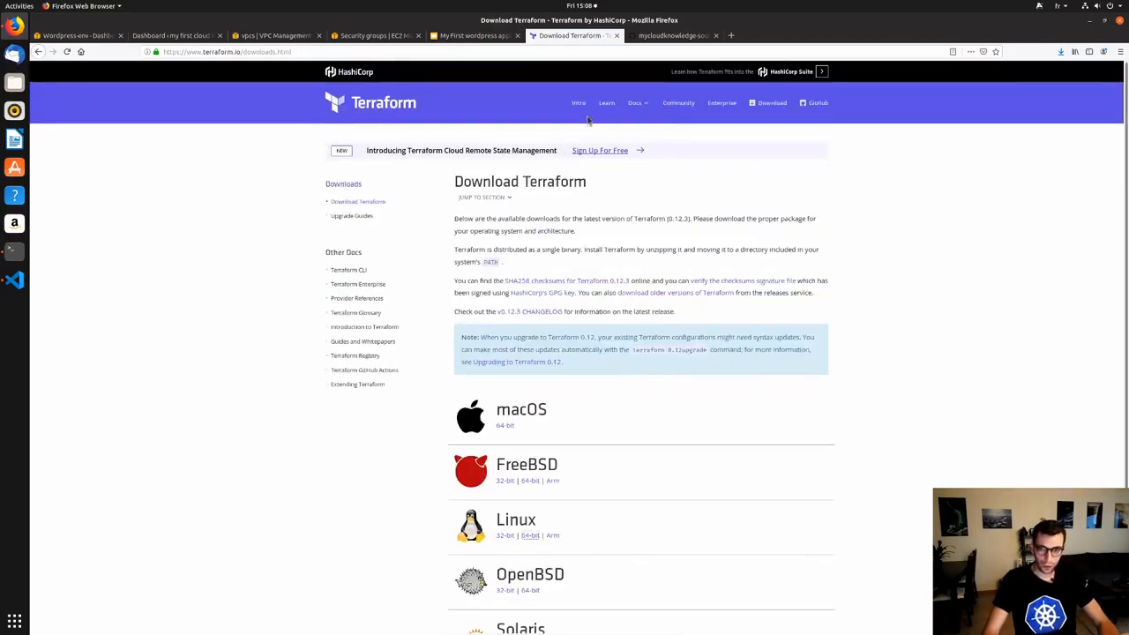
{"action": "left_click", "coordinate": [673, 35]}
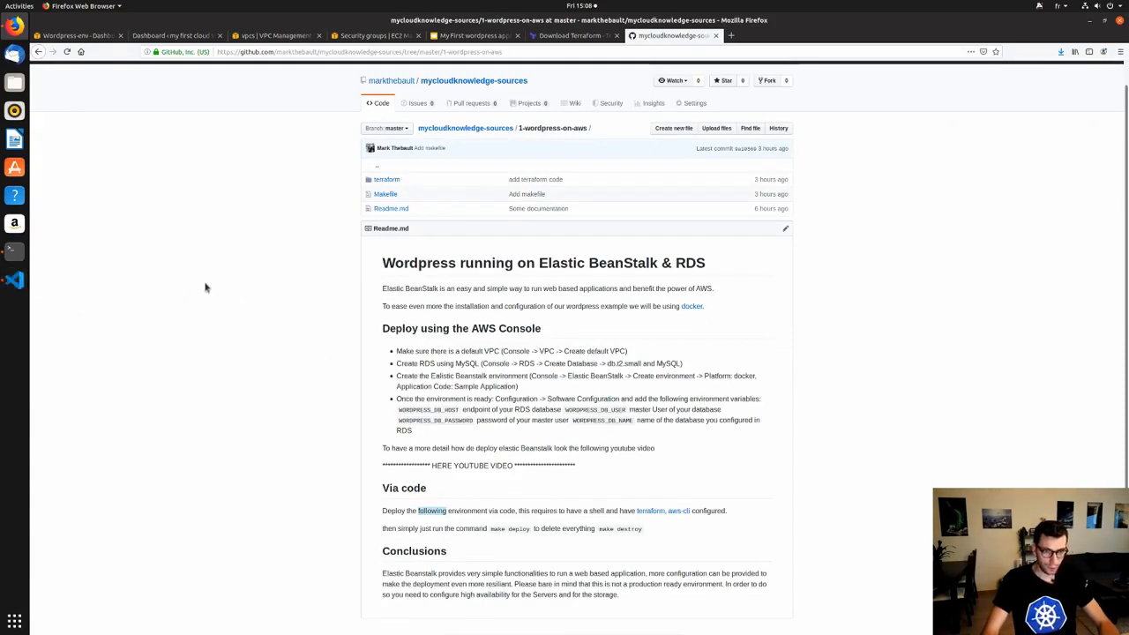
Launch VS Code, open the 1-wordpress-on-aws Makefile, and highlight cd terraform on line 2.
{"action": "left_click", "coordinate": [15, 280]}
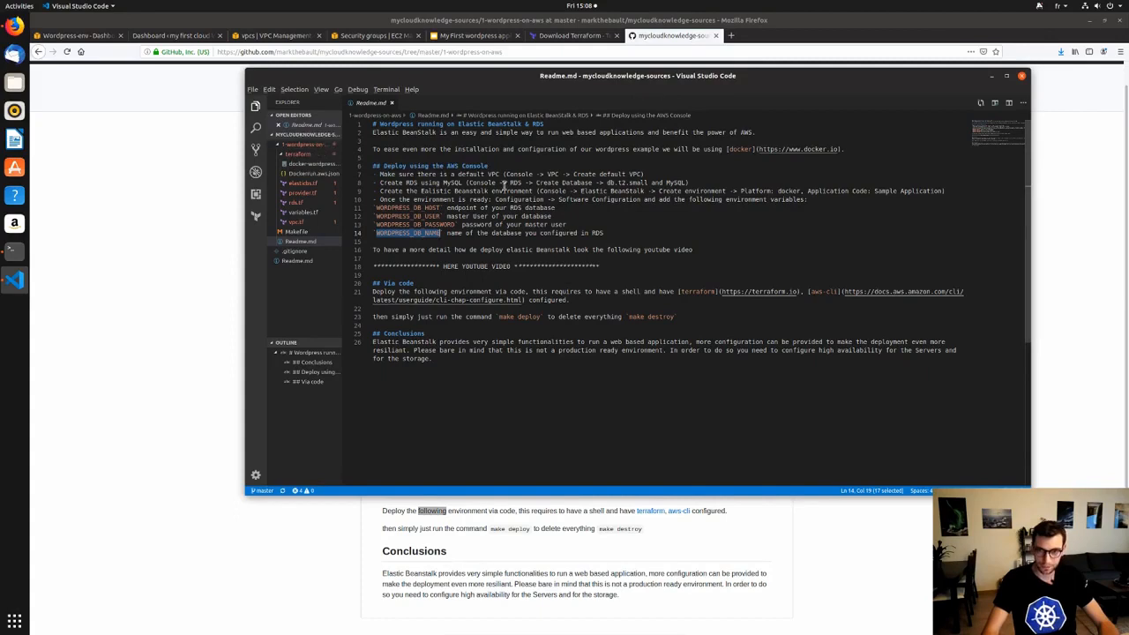
{"action": "left_click", "coordinate": [305, 144]}
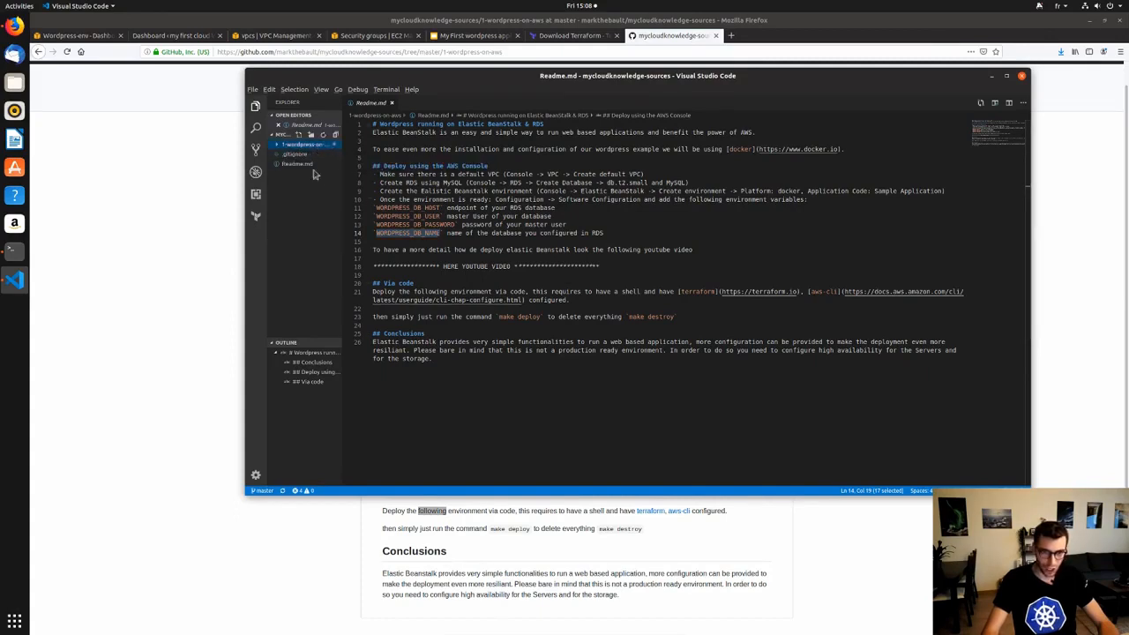
{"action": "left_click", "coordinate": [302, 148]}
{"action": "left_click", "coordinate": [456, 426]}
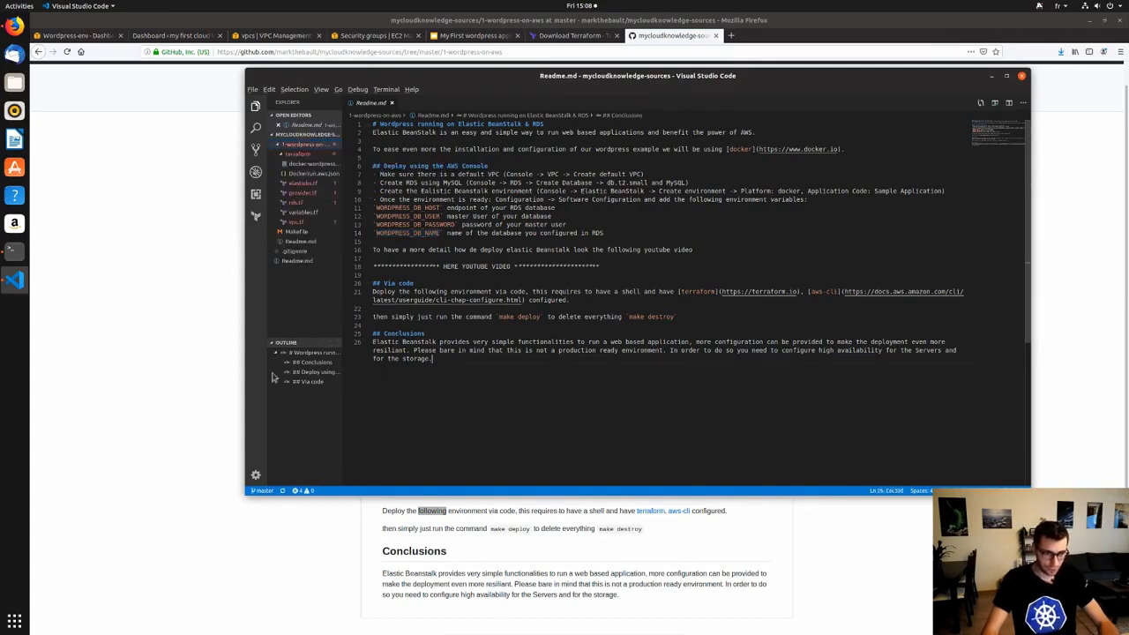
{"action": "left_click", "coordinate": [300, 232]}
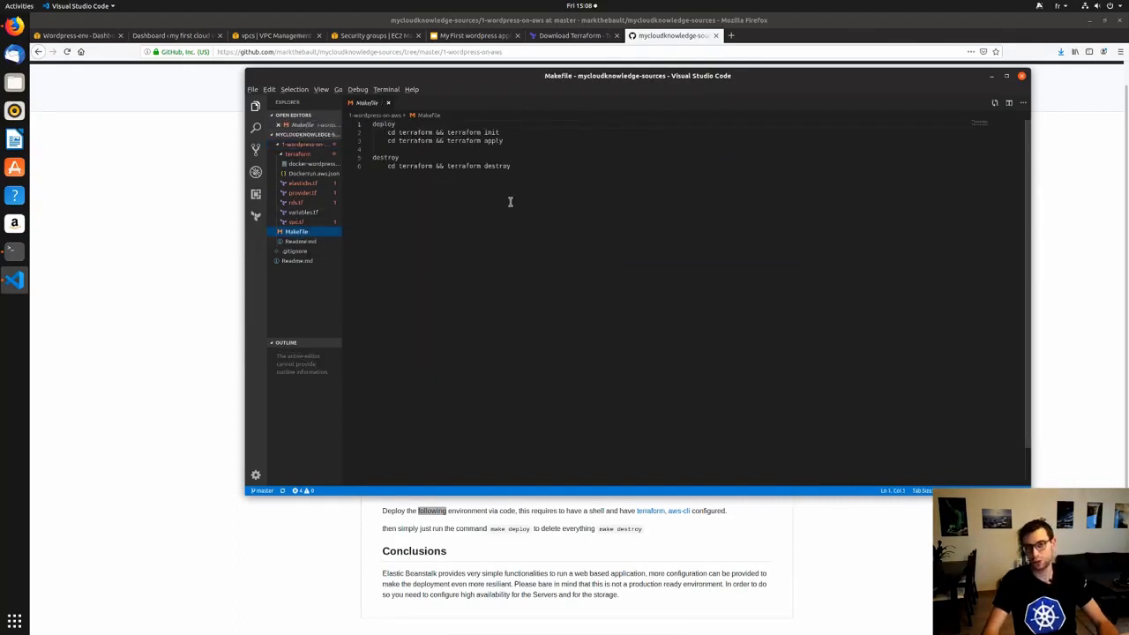
{"action": "double_click", "coordinate": [415, 132]}
{"action": "left_click_drag", "start_coordinate": [387, 132], "coordinate": [434, 133]}
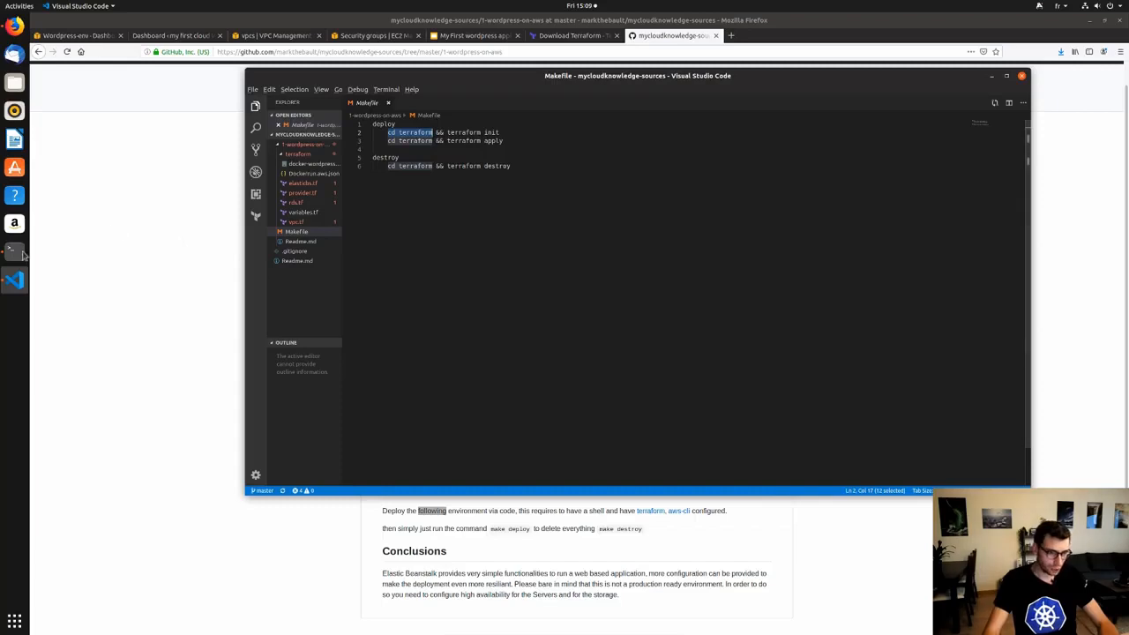
In the 1-wordpress-on-aws folder, run make deploy and inspect its missing separator error.
{"action": "key", "text": "alt+Tab"}
{"action": "type", "text": "cd 1"}
{"action": "key", "text": "Tab"}
{"action": "key", "text": "Return"}
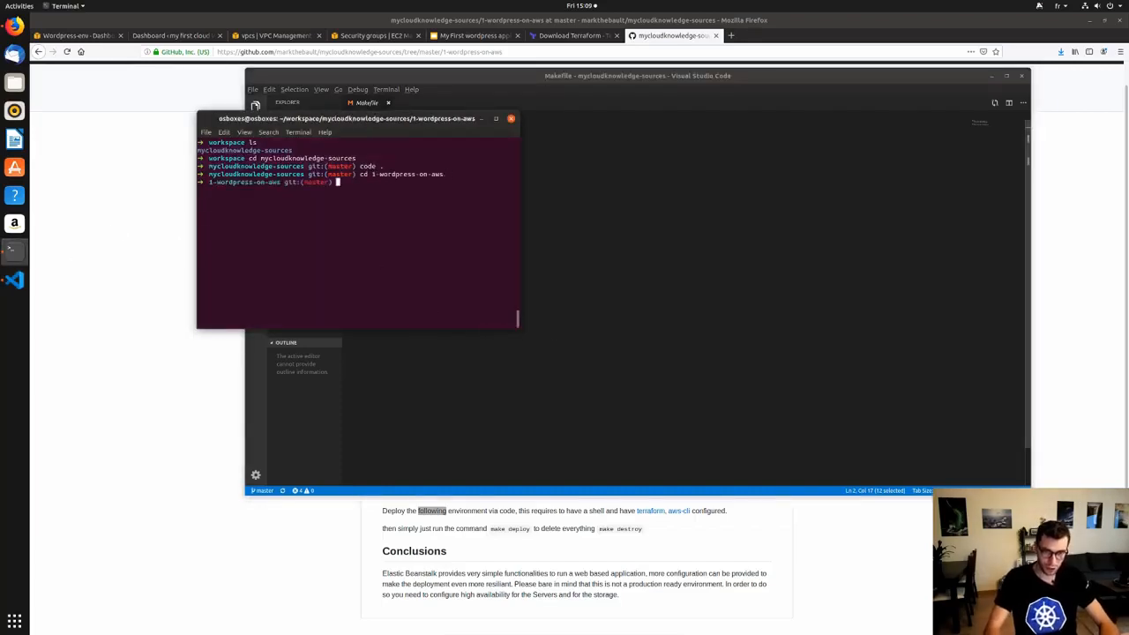
{"action": "type", "text": "make"}
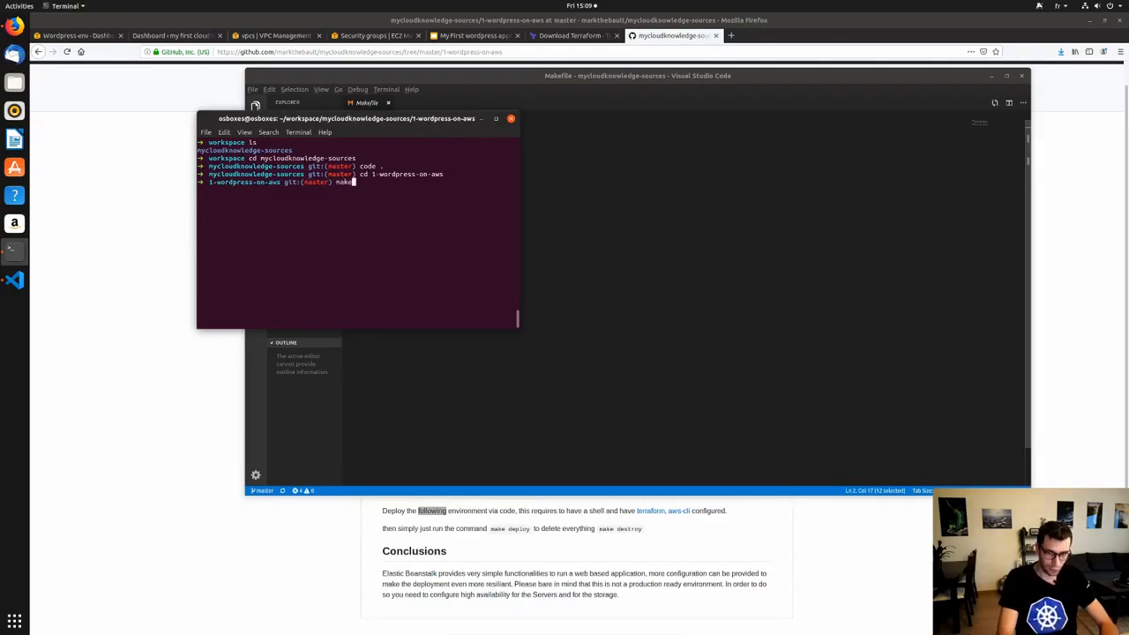
{"action": "type", "text": " deploy"}
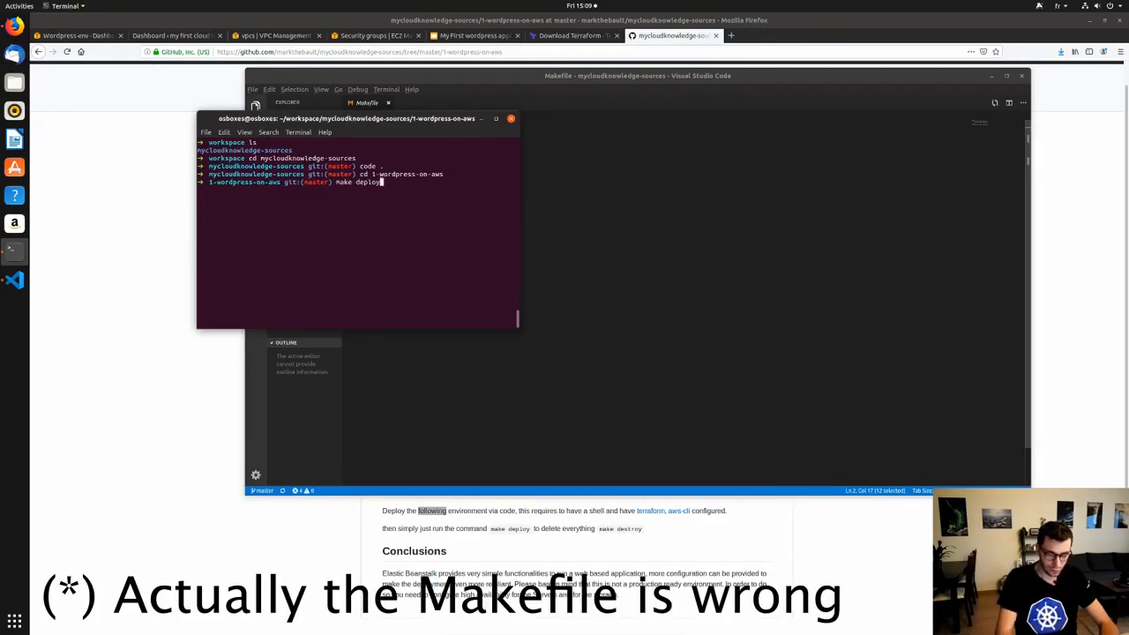
{"action": "key", "text": "Return"}
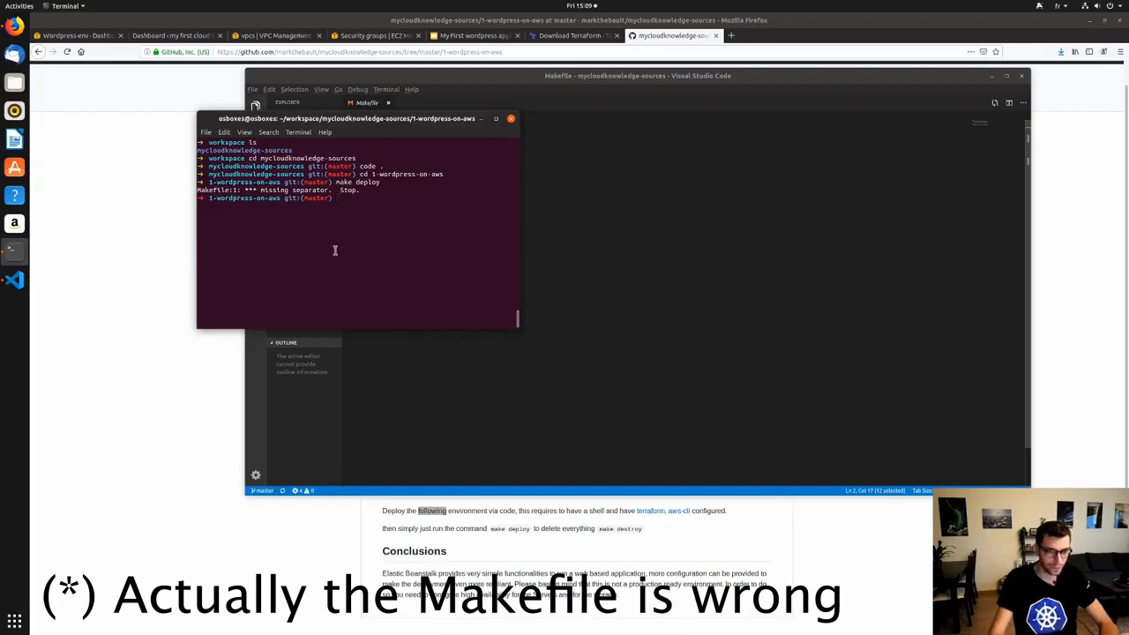
{"action": "left_click_drag", "start_coordinate": [359, 126], "coordinate": [445, 207]}
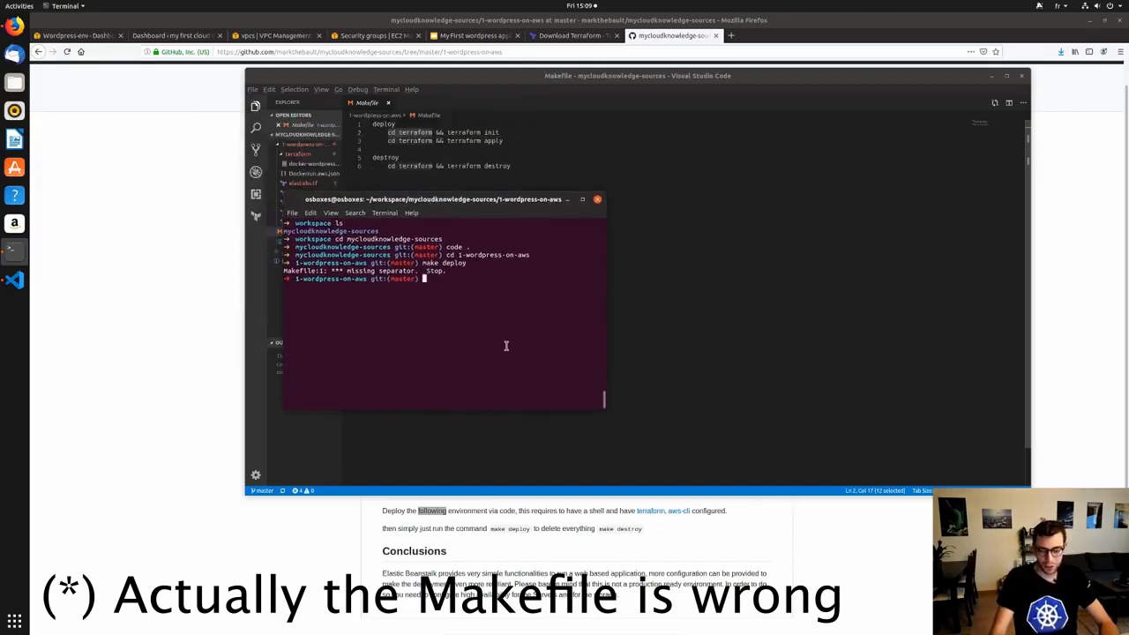
{"action": "left_click_drag", "start_coordinate": [422, 269], "coordinate": [391, 263]}
{"action": "left_click", "coordinate": [469, 265]}
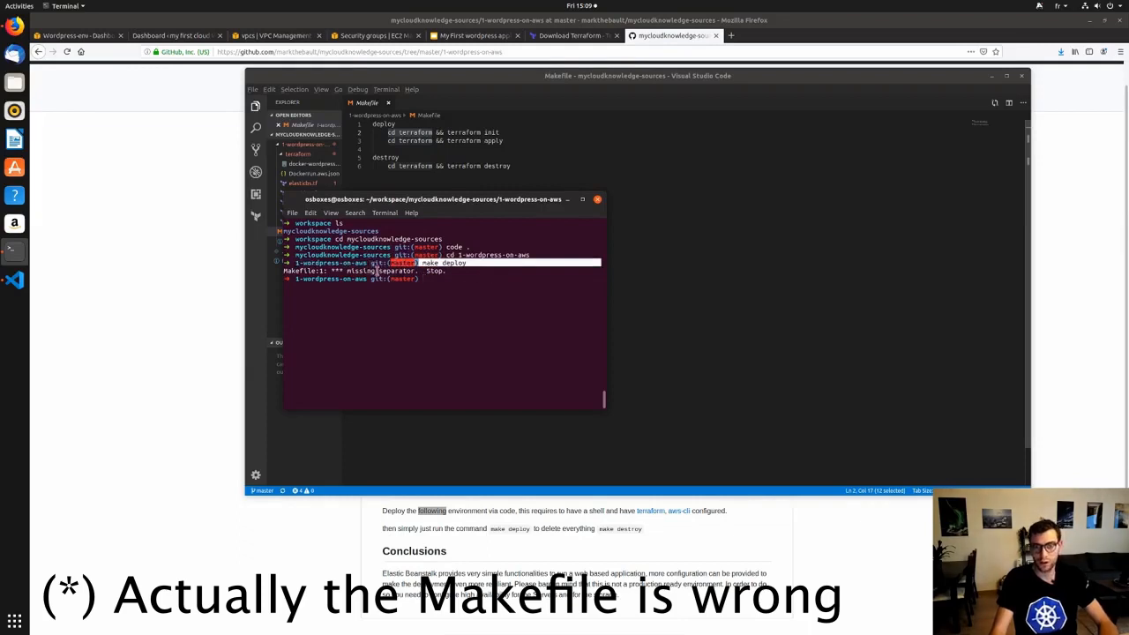
{"action": "left_click", "coordinate": [391, 311]}
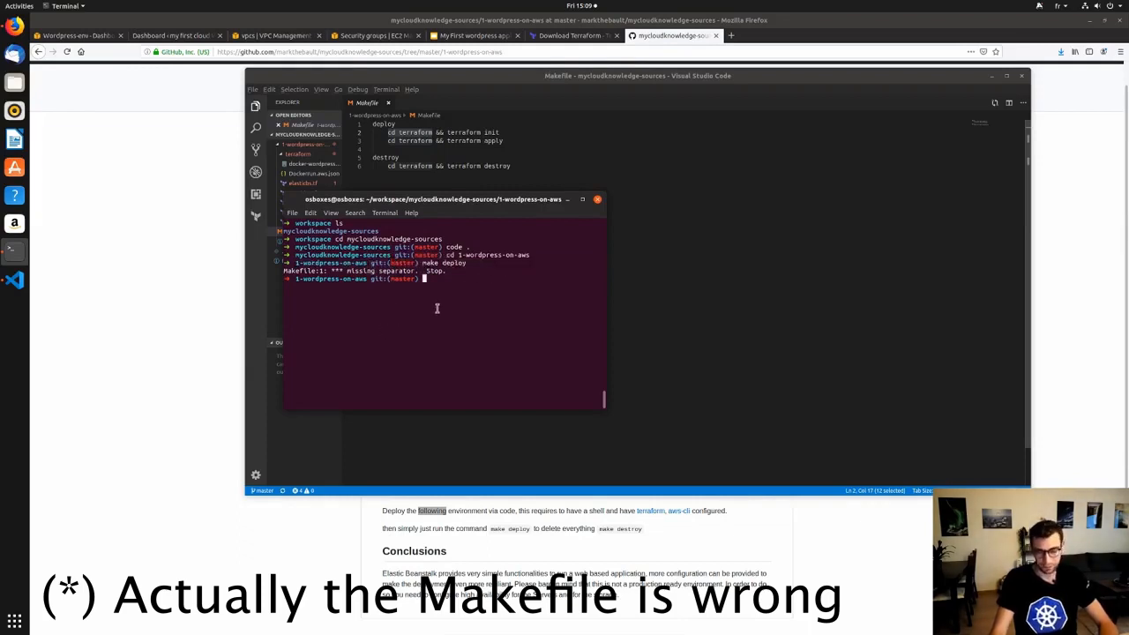
Move into the terraform folder, list Terraform's commands, and run terraform init.
{"action": "type", "text": "co"}
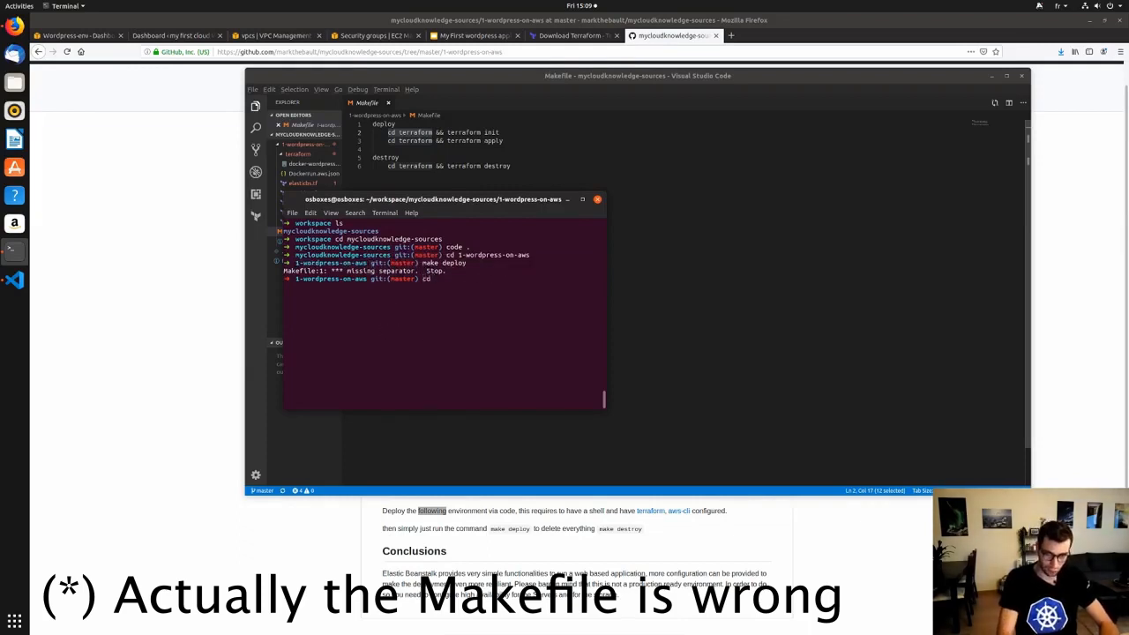
{"action": "type", "text": " terraform/"}
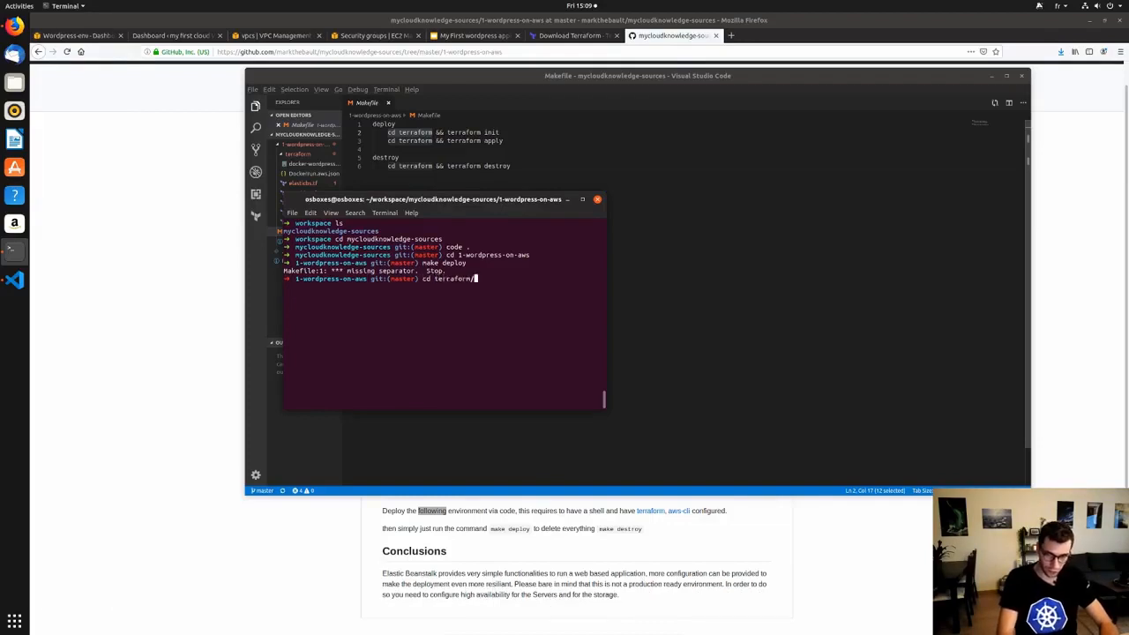
{"action": "key", "text": "Return"}
{"action": "type", "text": "terraform ini"}
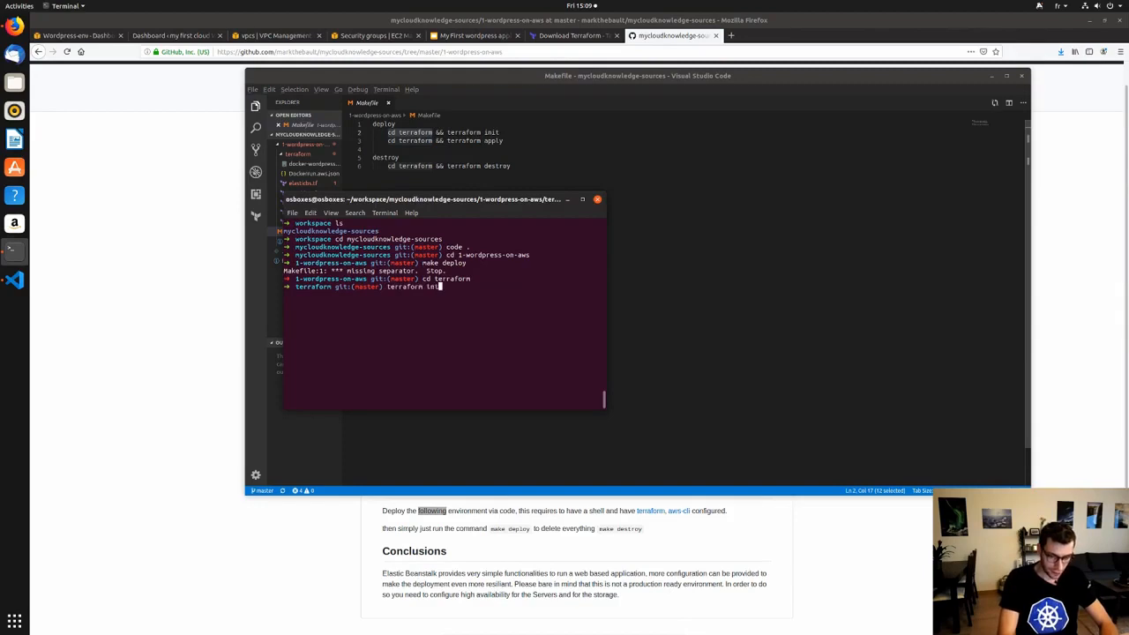
{"action": "key", "text": "Return"}
{"action": "type", "text": "terraform init"}
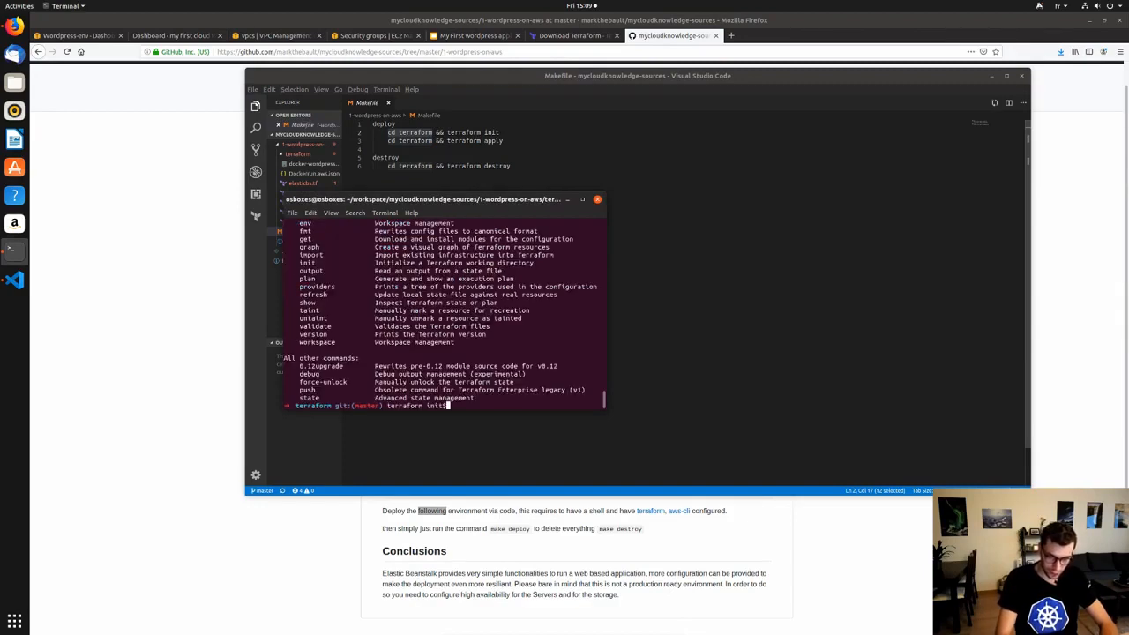
{"action": "key", "text": "Return"}
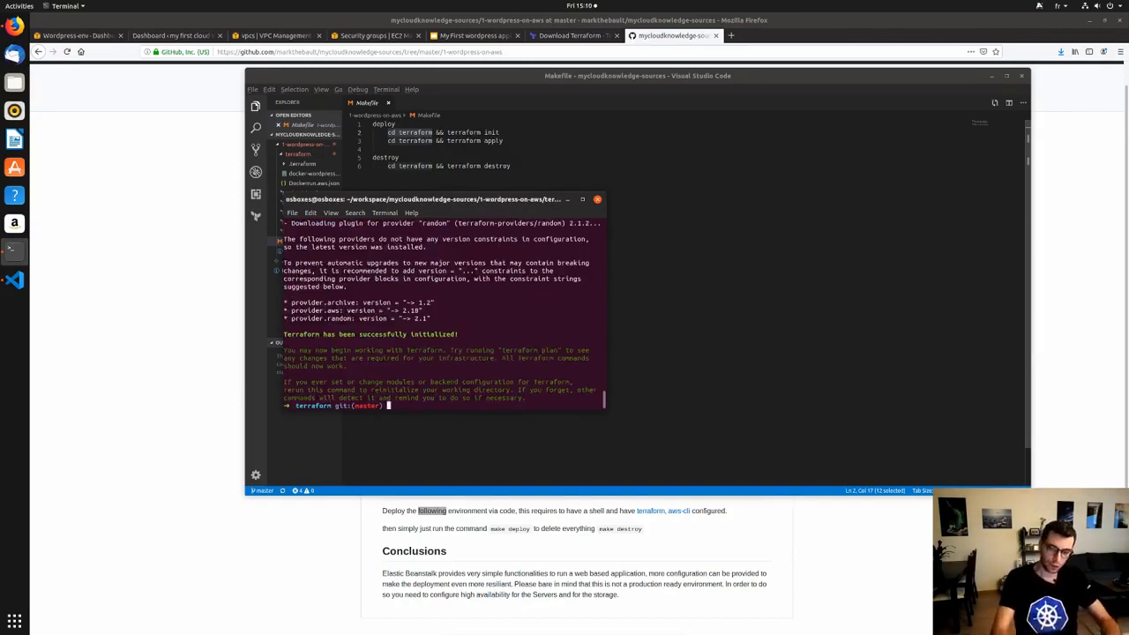
Edit the recalled command into terraform apply and review the plan in a maximized terminal.
{"action": "key", "text": "Up"}
{"action": "key", "text": "BackSpace"}
{"action": "key", "text": "BackSpace"}
{"action": "key", "text": "BackSpace"}
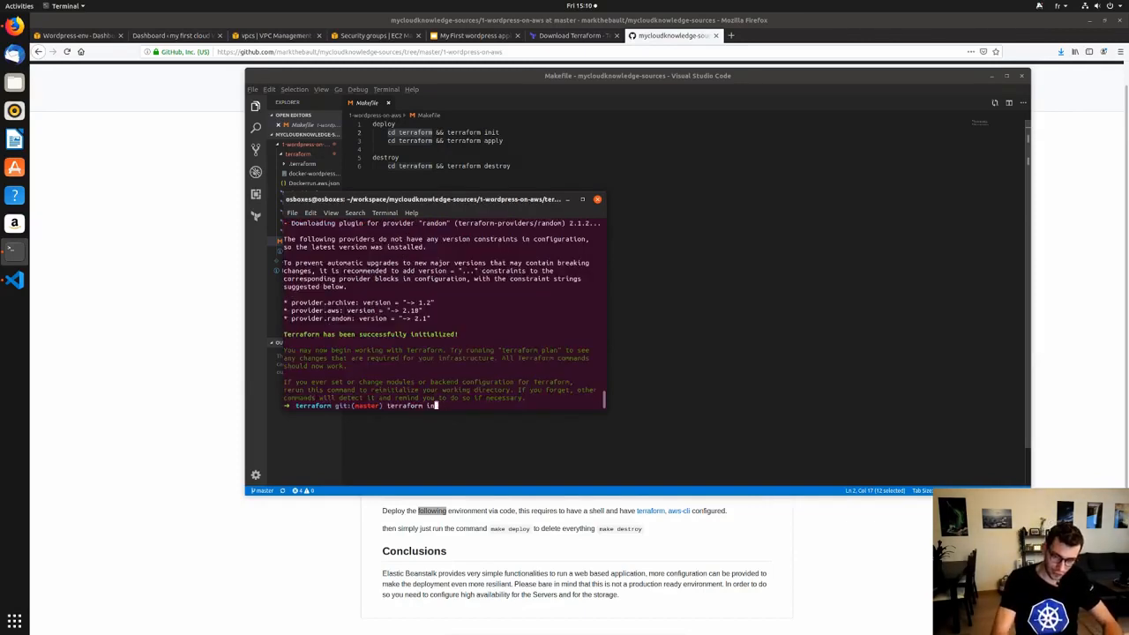
{"action": "key", "text": "BackSpace"}
{"action": "type", "text": "apply"}
{"action": "key", "text": "Return"}
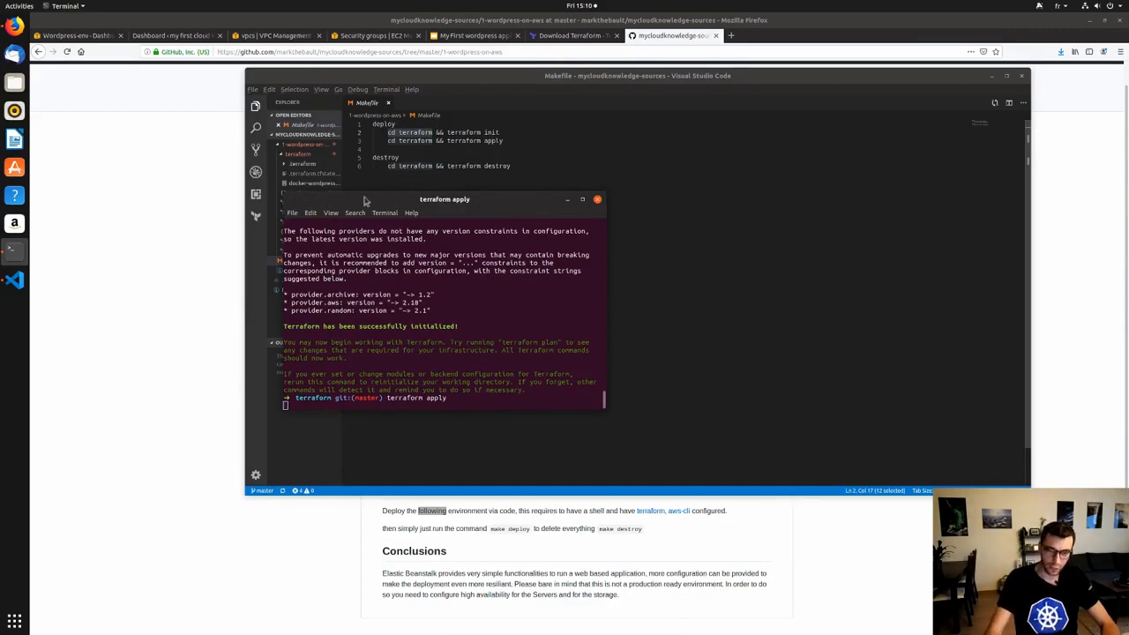
{"action": "key", "text": "super+Up"}
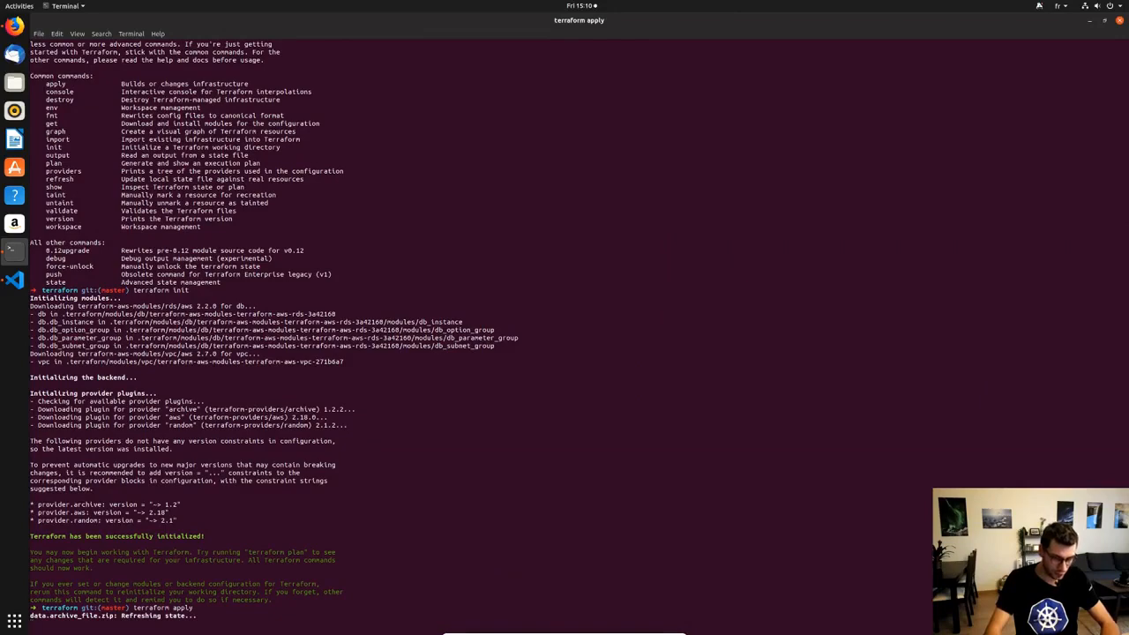
{"action": "scroll", "coordinate": [465, 330], "scroll_direction": "up", "scroll_amount": 3}
{"action": "scroll", "coordinate": [465, 330], "scroll_direction": "down", "scroll_amount": 3}
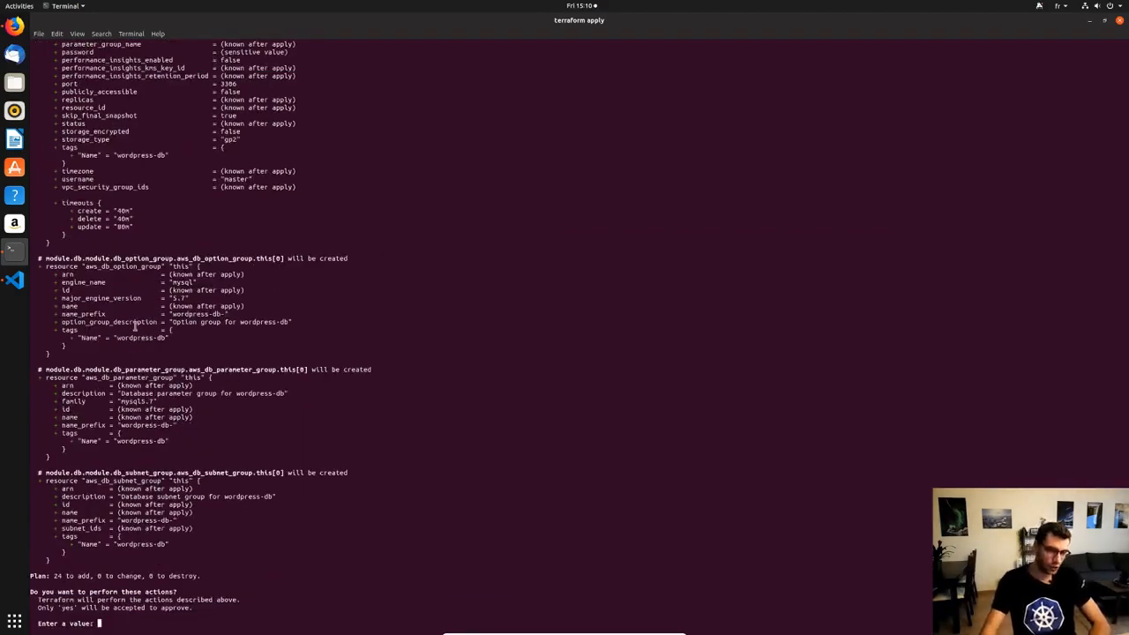
Highlight the 24 to add count, answer no to cancel, and restore the terminal window.
{"action": "left_click_drag", "start_coordinate": [54, 575], "coordinate": [90, 576]}
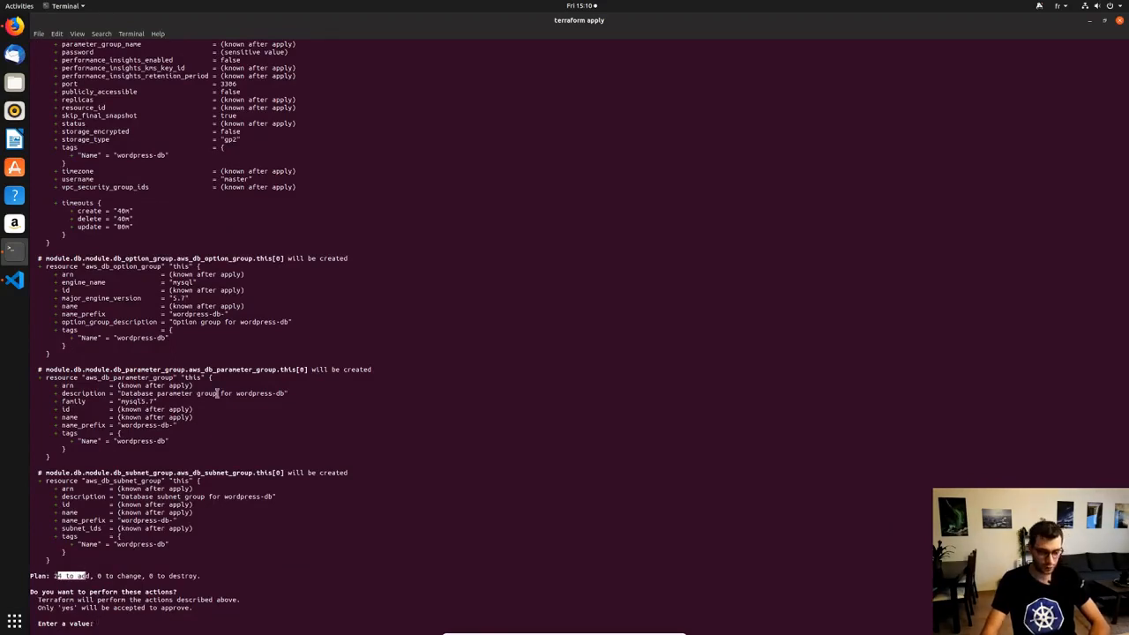
{"action": "type", "text": "no"}
{"action": "key", "text": "Return"}
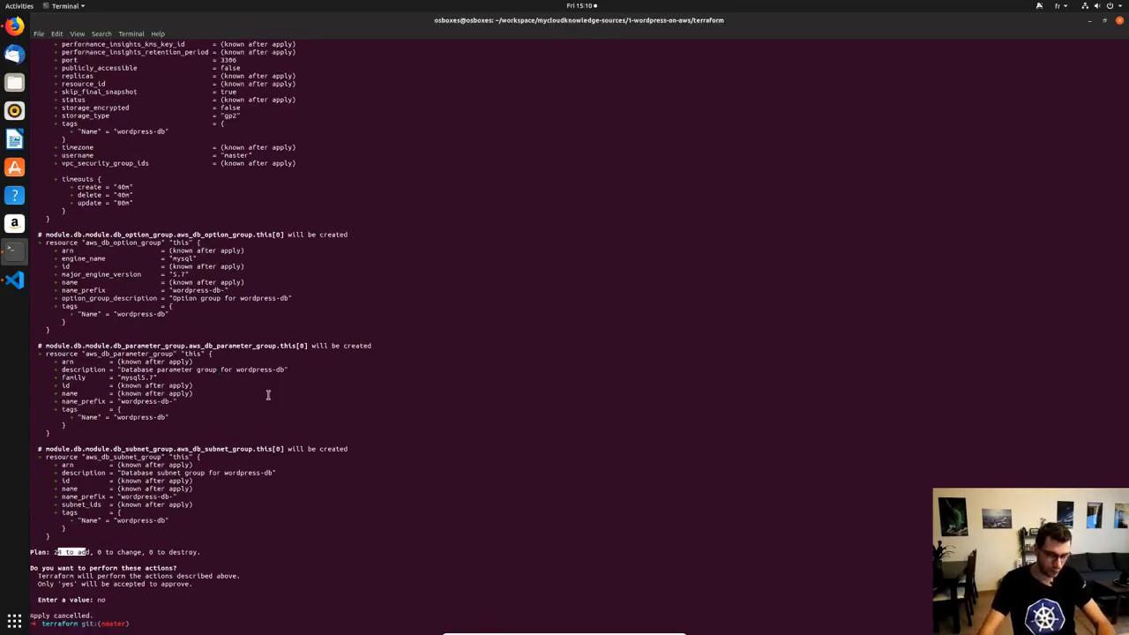
{"action": "double_click", "coordinate": [282, 21]}
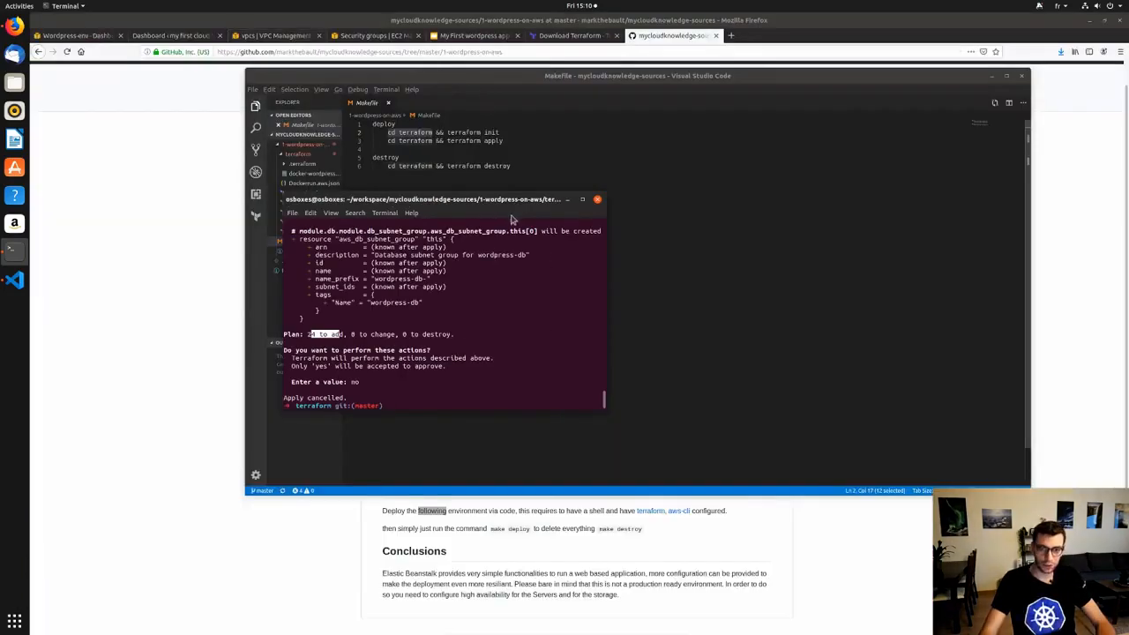
{"action": "left_click_drag", "start_coordinate": [514, 202], "coordinate": [644, 191]}
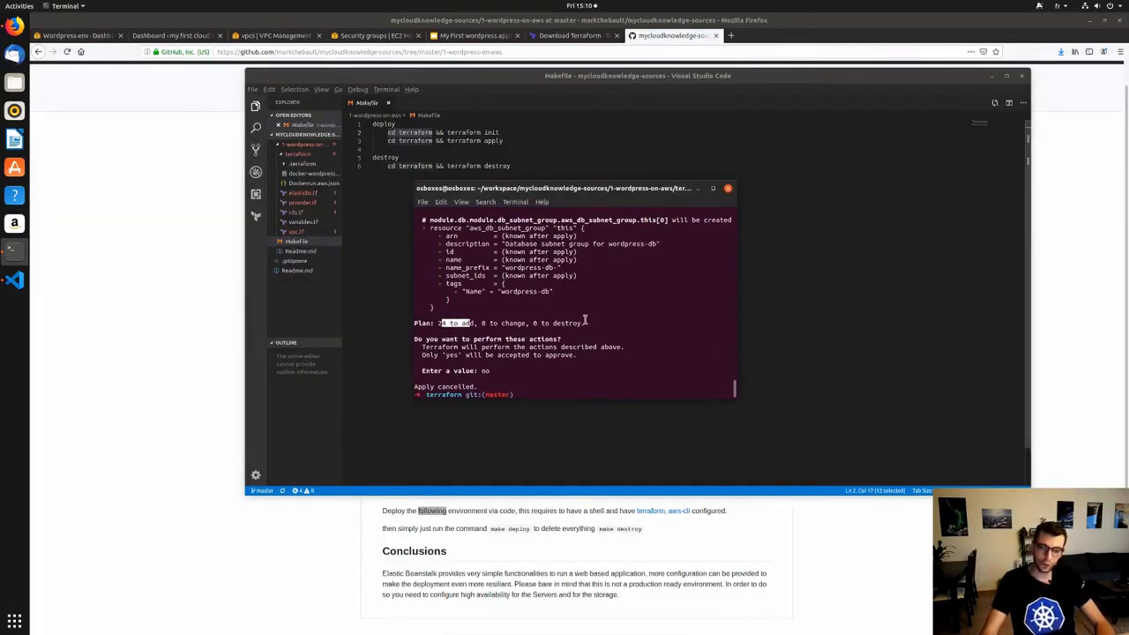
{"action": "scroll", "coordinate": [655, 351], "scroll_direction": "up", "scroll_amount": 3}
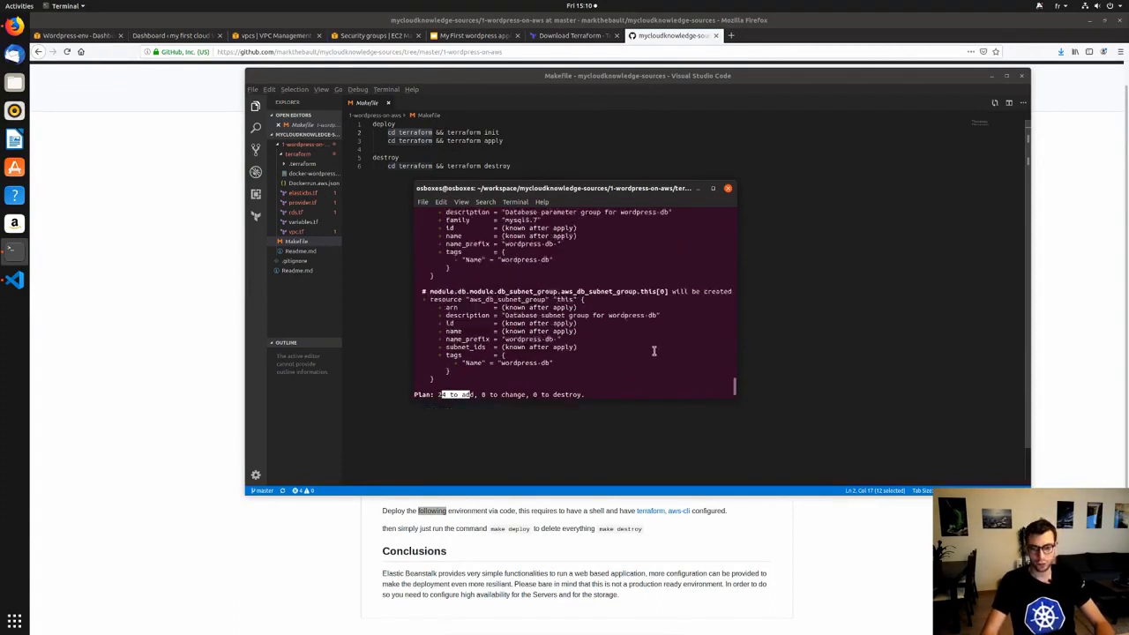
{"action": "scroll", "coordinate": [653, 350], "scroll_direction": "down", "scroll_amount": 3}
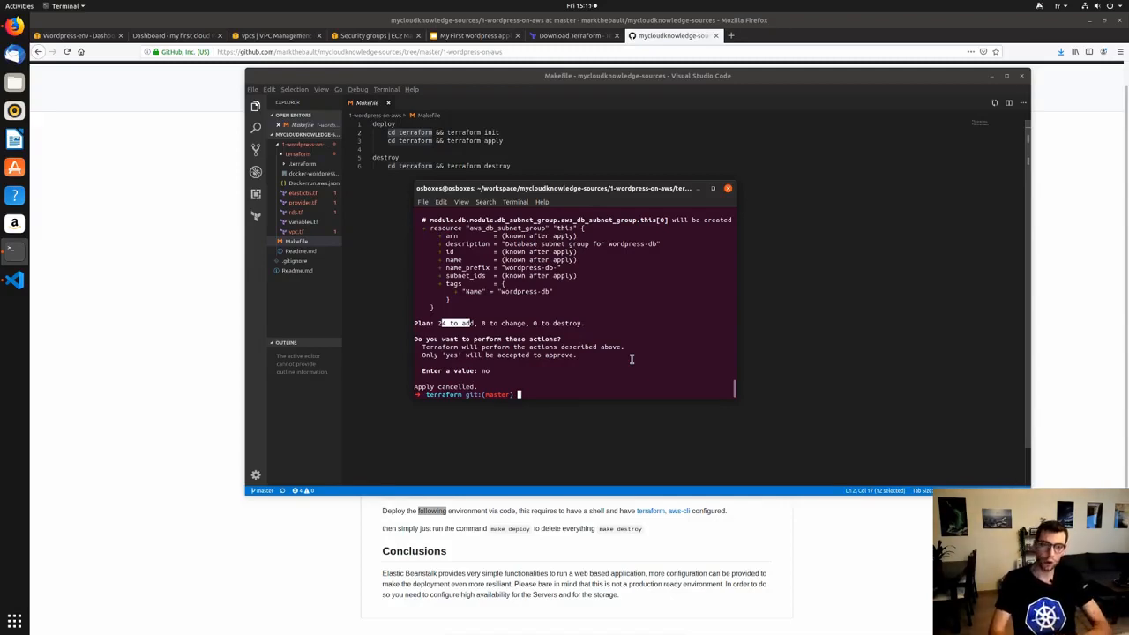
In a new Firefox tab, enter the presenter's personal website address to load it.
{"action": "left_click", "coordinate": [731, 35]}
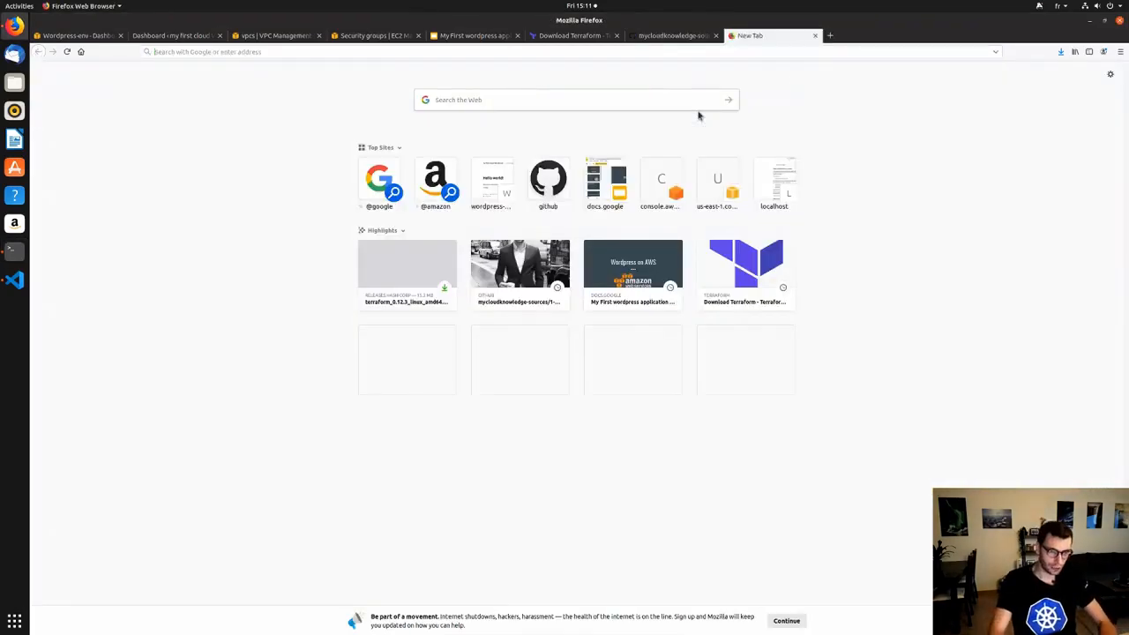
{"action": "type", "text": "mark"}
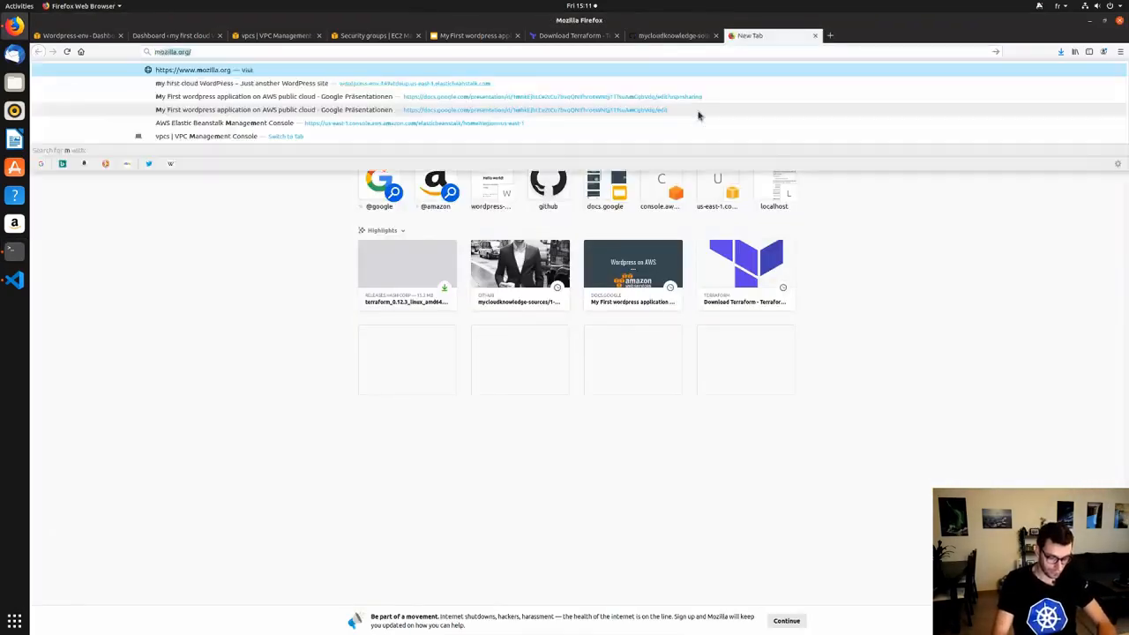
{"action": "type", "text": "-theb"}
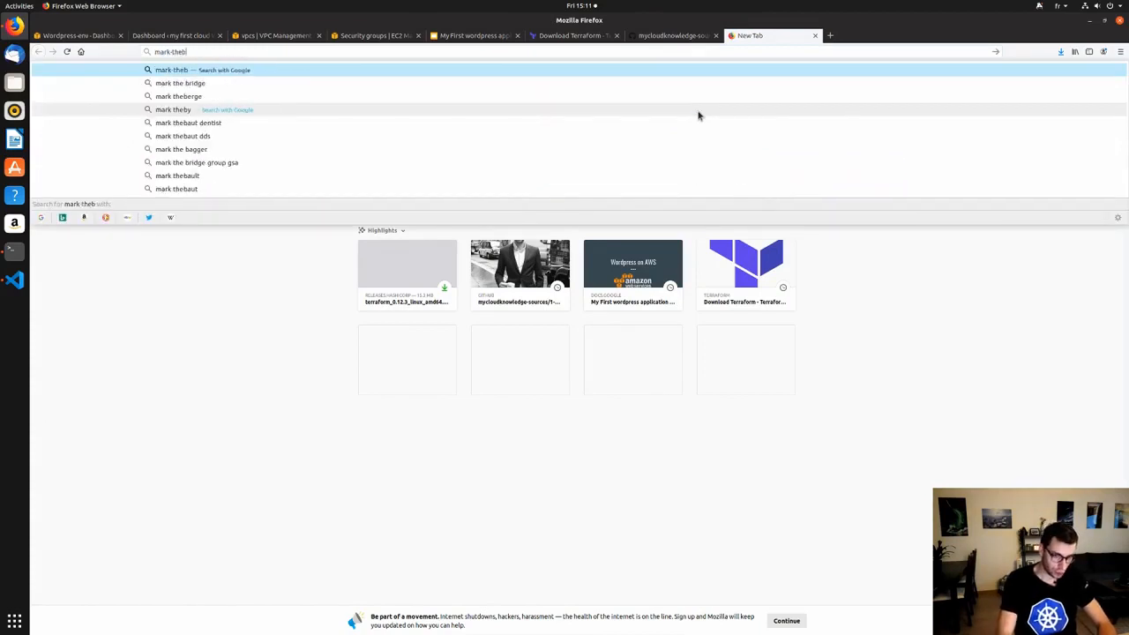
{"action": "type", "text": "ault.pro"}
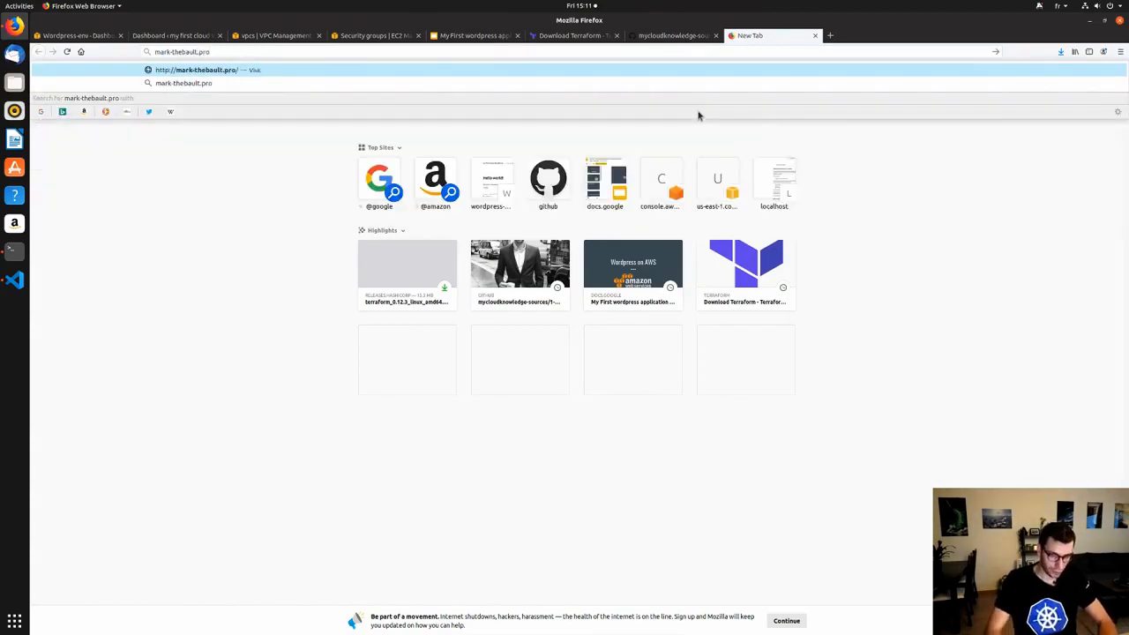
{"action": "key", "text": "Return"}
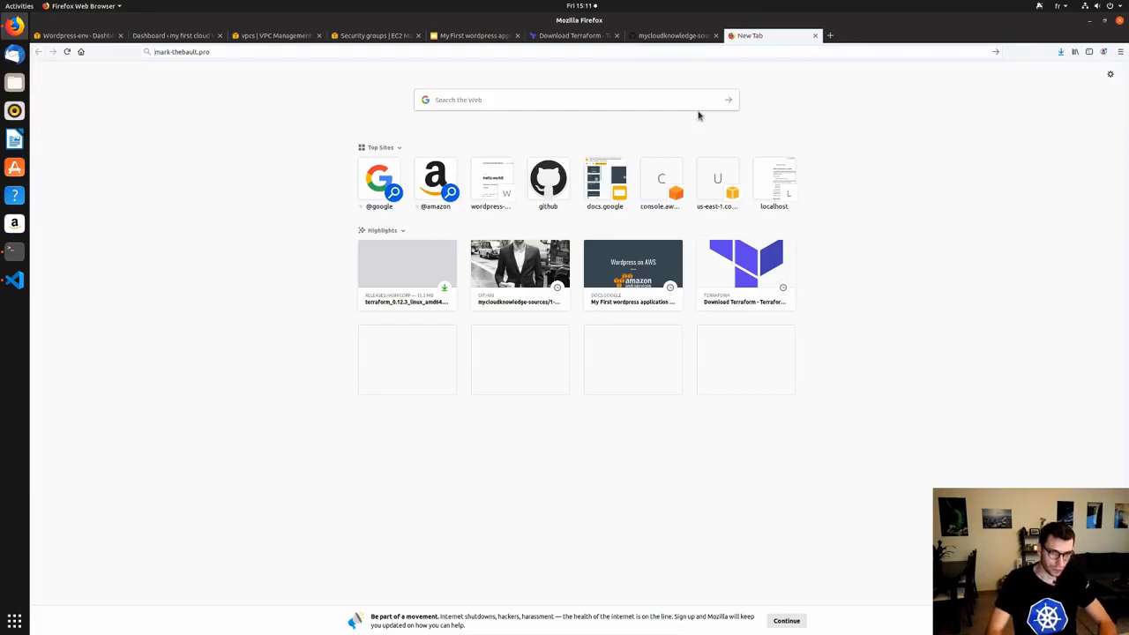
{"action": "key", "text": "Down"}
{"action": "key", "text": "Return"}
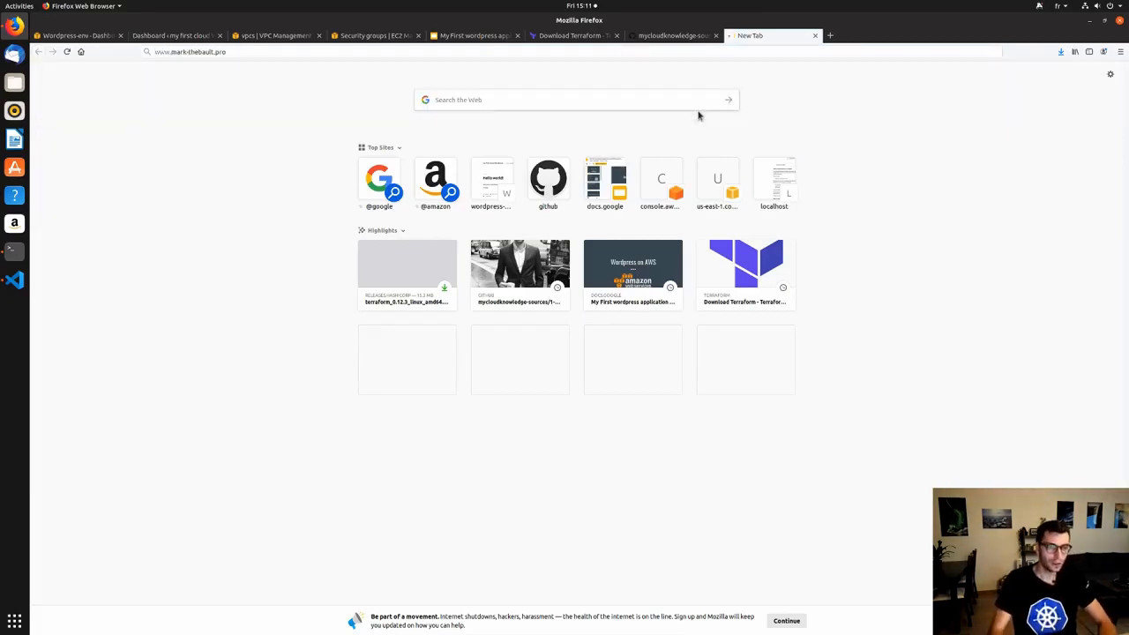